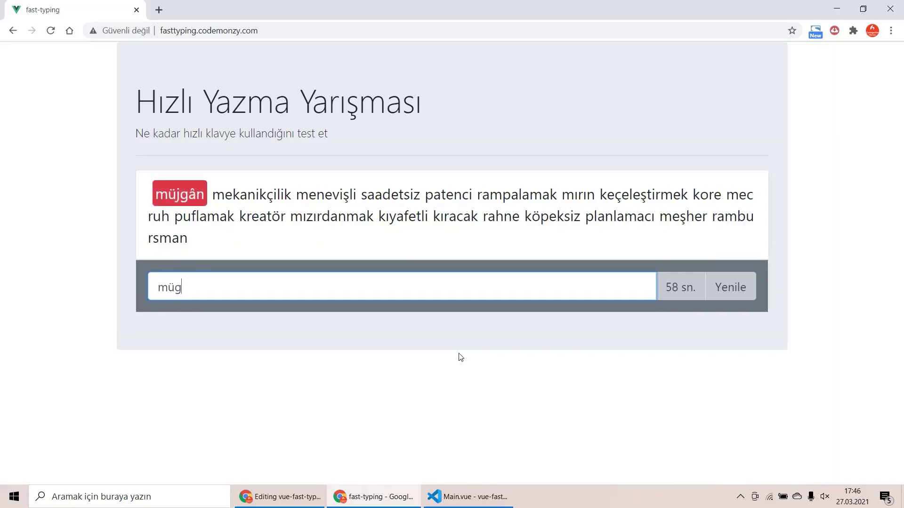
# - Type the Turkish words mekanikçilik, menevişli, saadetsiz, patenci and rampalamak, fixing typos, until time runs out
pyautogui.press('BackSpace')
pyautogui.write('jgan ')
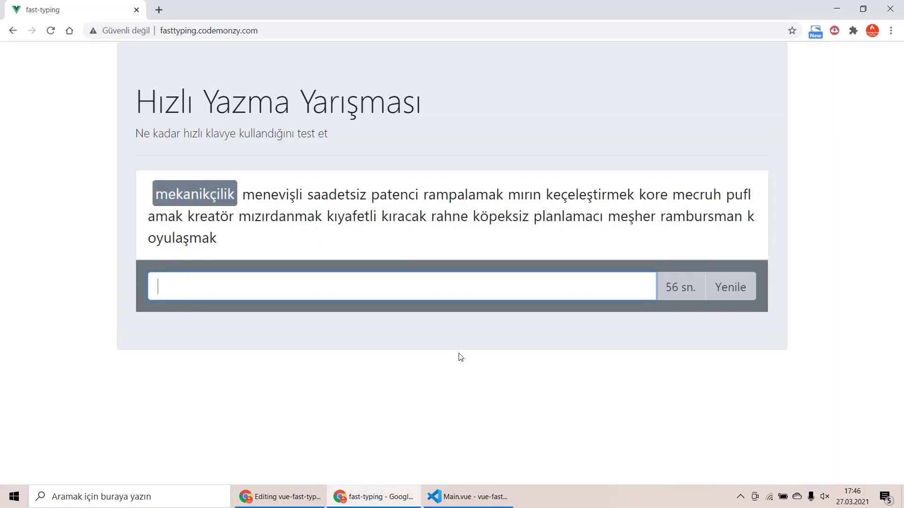
pyautogui.write('derr')
pyautogui.press('BackSpace')
pyautogui.press('BackSpace')
pyautogui.press('BackSpace')
pyautogui.write('mekanikç')
pyautogui.write('ilik')
pyautogui.press('space')
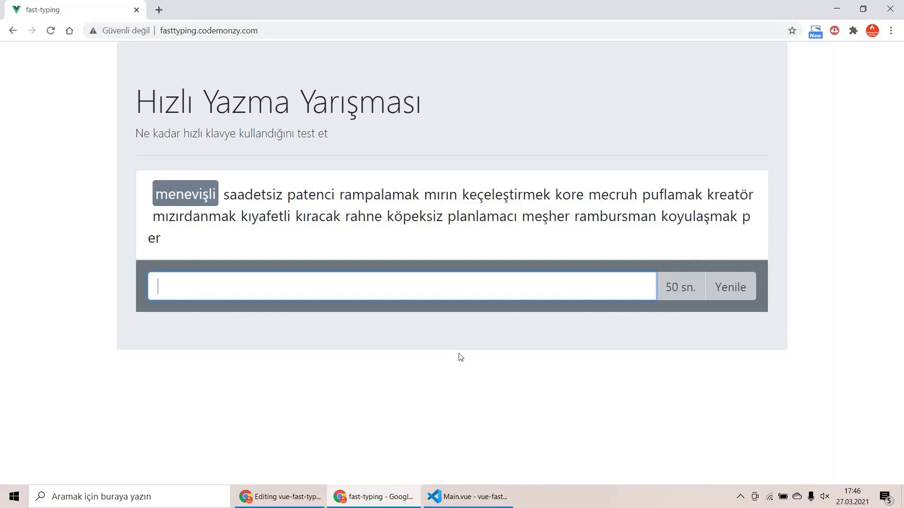
pyautogui.write('meve')
pyautogui.press('BackSpace')
pyautogui.write('ne')
pyautogui.write('vişli')
pyautogui.press('space')
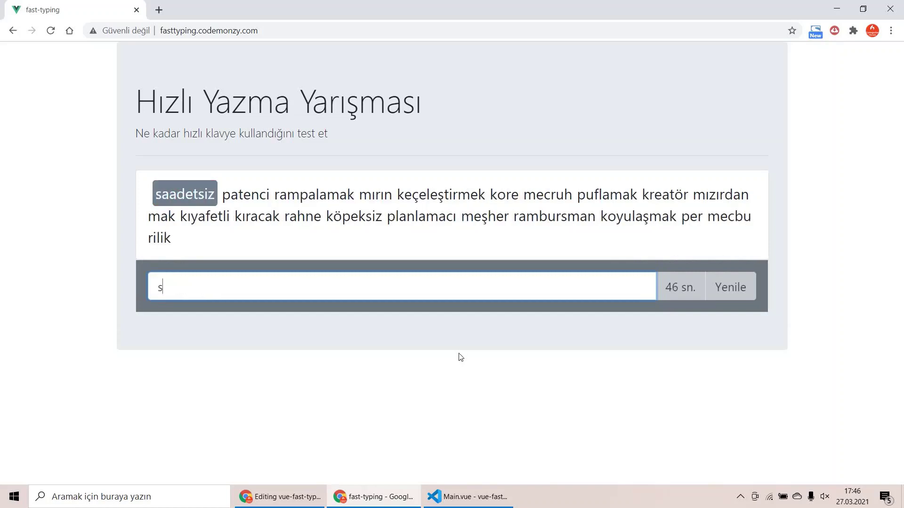
pyautogui.write('aadetsiz')
pyautogui.press('space')
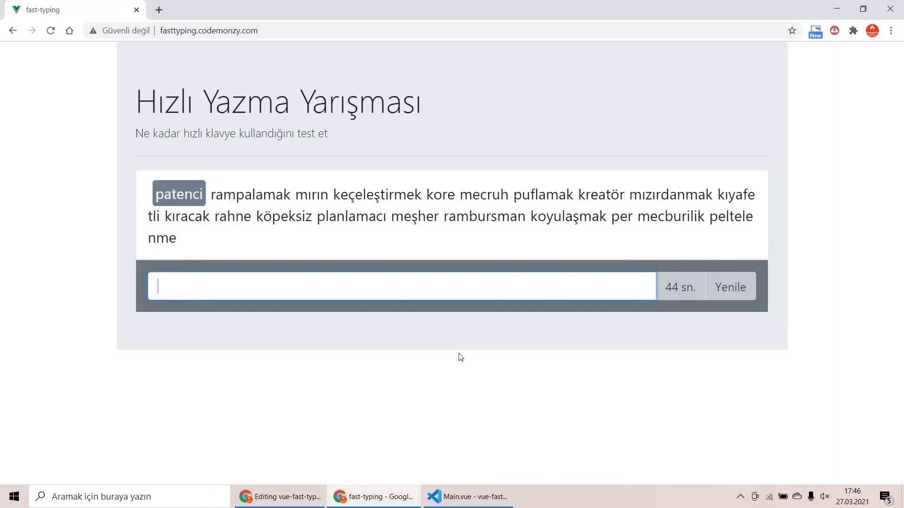
pyautogui.write('patenci')
pyautogui.press('space')
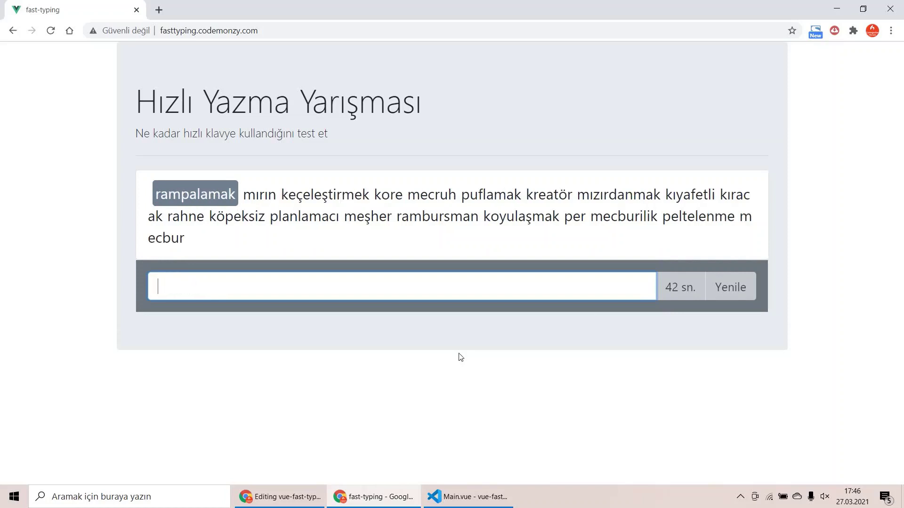
pyautogui.write('rampalamak')
pyautogui.press('space')
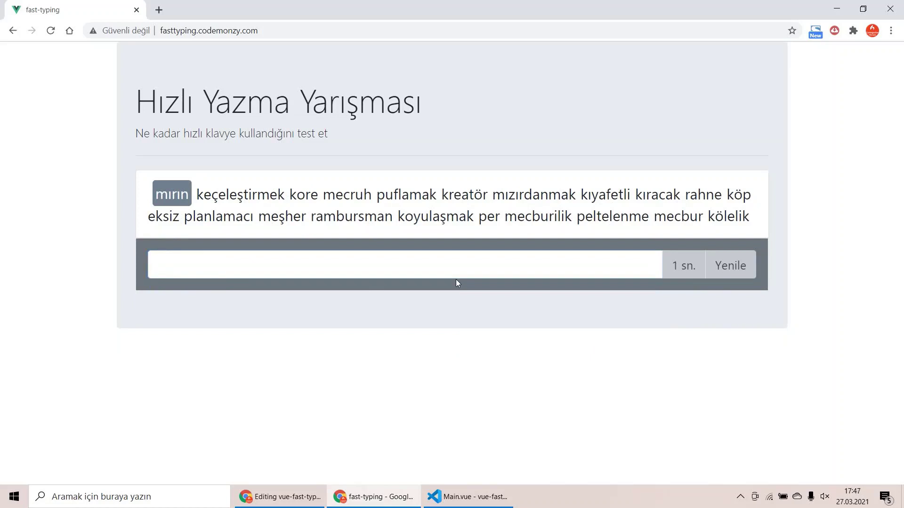
pyautogui.click(432, 265)
pyautogui.write('mı')
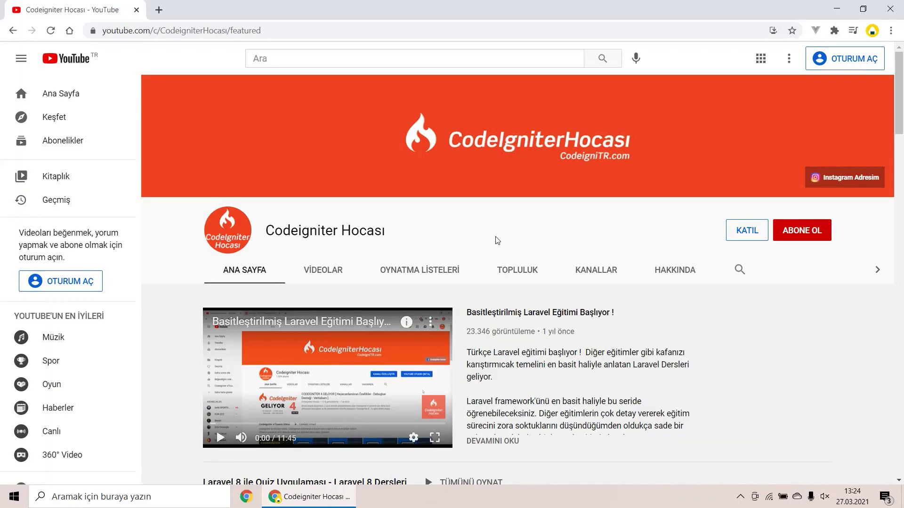
pyautogui.click(510, 268)
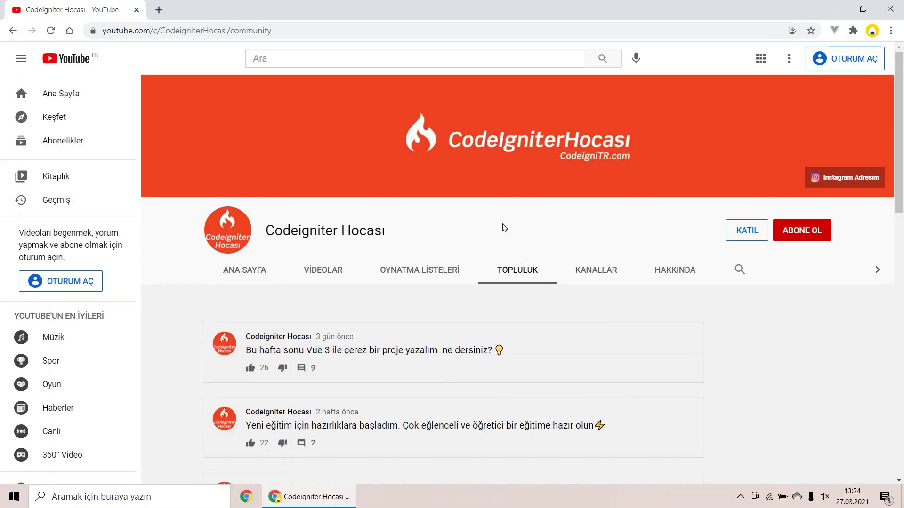
pyautogui.click(245, 273)
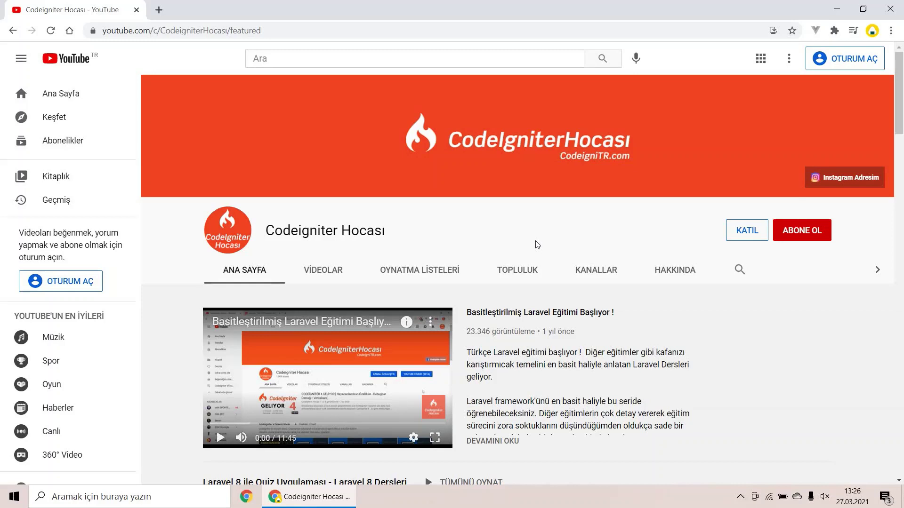
# - Search 'vue js trend' in a new tab and open the codeinwp Angular vs React vs Vue article
pyautogui.click(159, 10)
pyautogui.write('vue js tren')
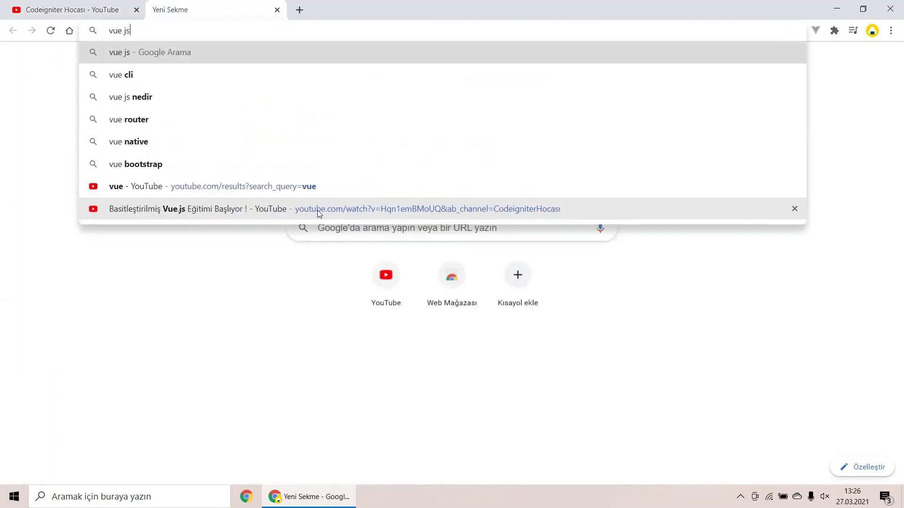
pyautogui.write('d')
pyautogui.press('Return')
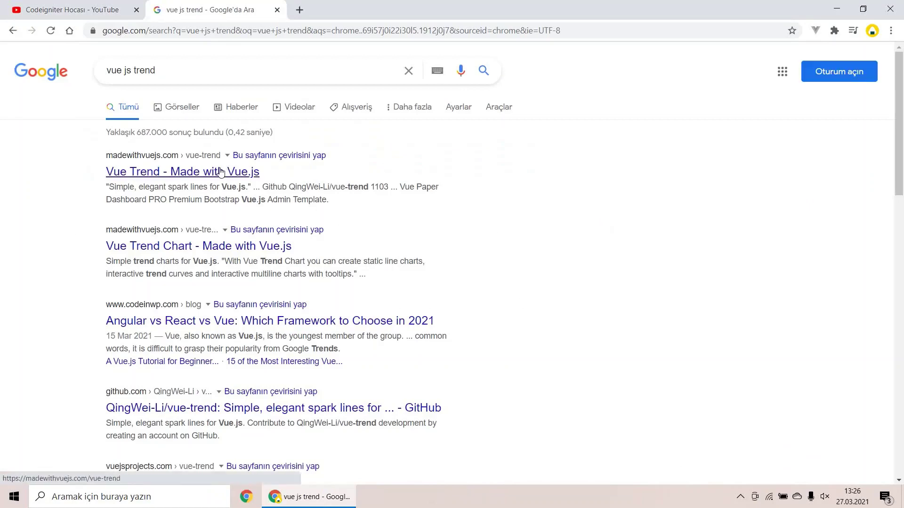
pyautogui.click(289, 321)
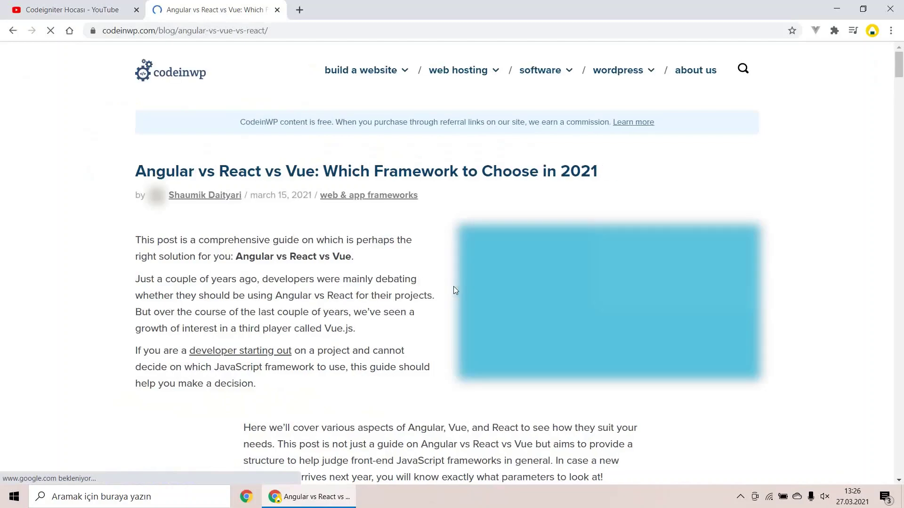
pyautogui.scroll(-5, 437, 279)
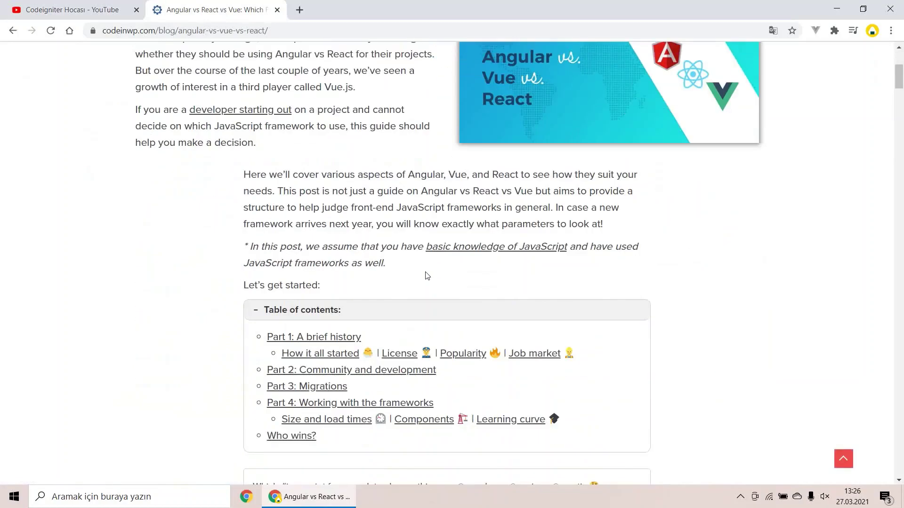
pyautogui.scroll(-5, 430, 275)
pyautogui.scroll(-6, 410, 268)
pyautogui.scroll(-2, 404, 265)
pyautogui.scroll(-4, 405, 266)
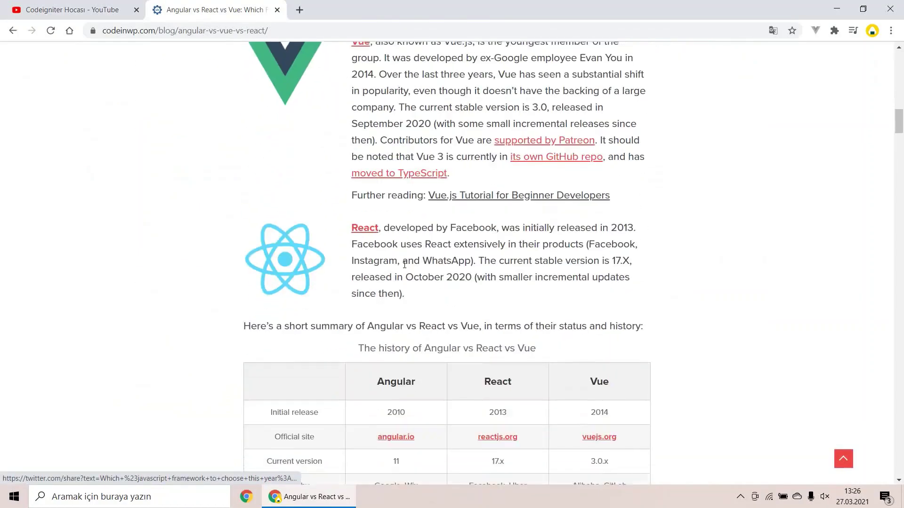
pyautogui.scroll(-6, 404, 266)
pyautogui.scroll(-3, 405, 266)
pyautogui.scroll(-3, 404, 265)
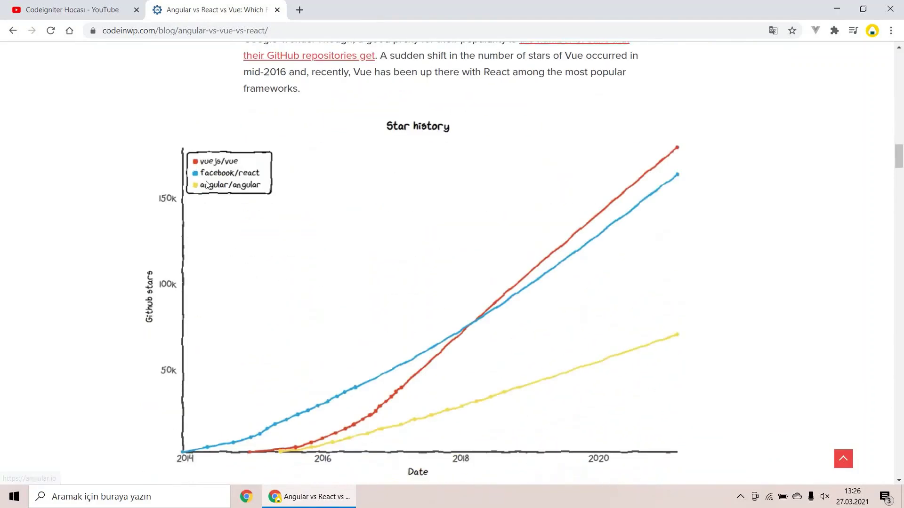
pyautogui.scroll(-1, 229, 271)
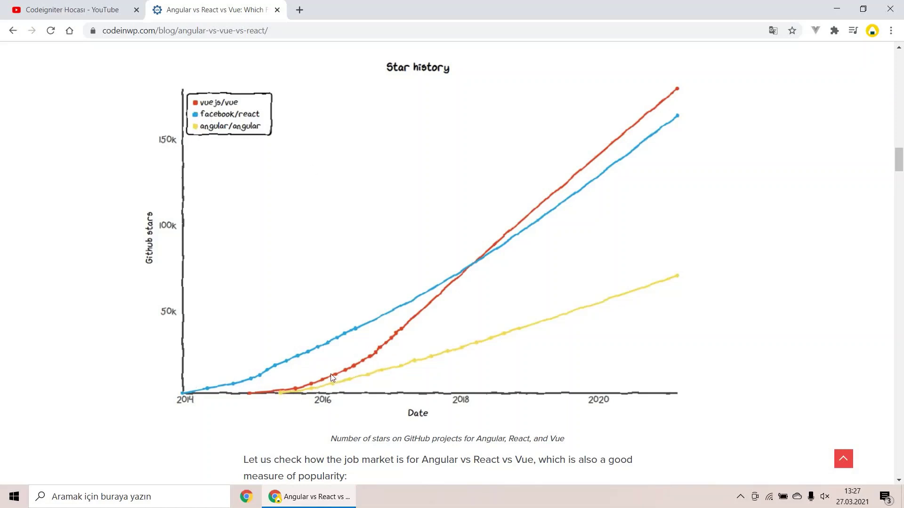
pyautogui.scroll(-2, 636, 120)
pyautogui.scroll(-1, 614, 142)
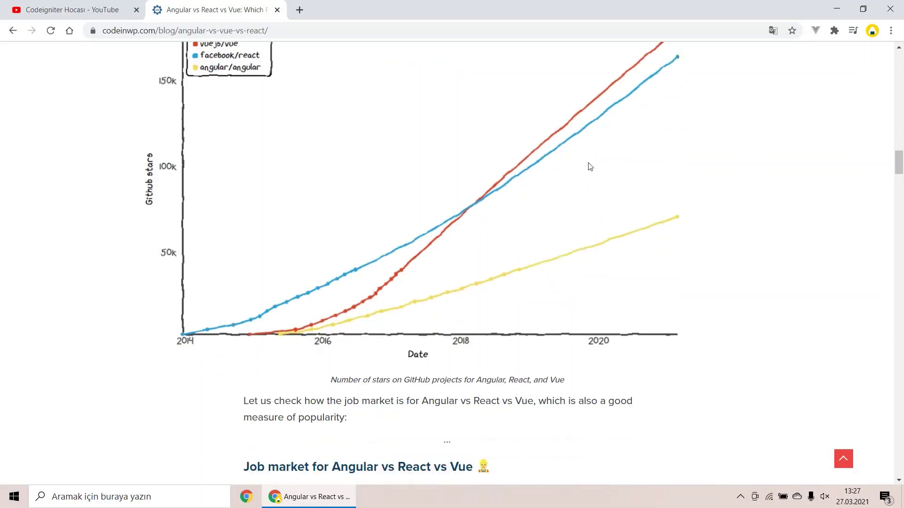
# - Close the article tab, returning to the YouTube channel, and open a fresh Google tab
pyautogui.click(277, 9)
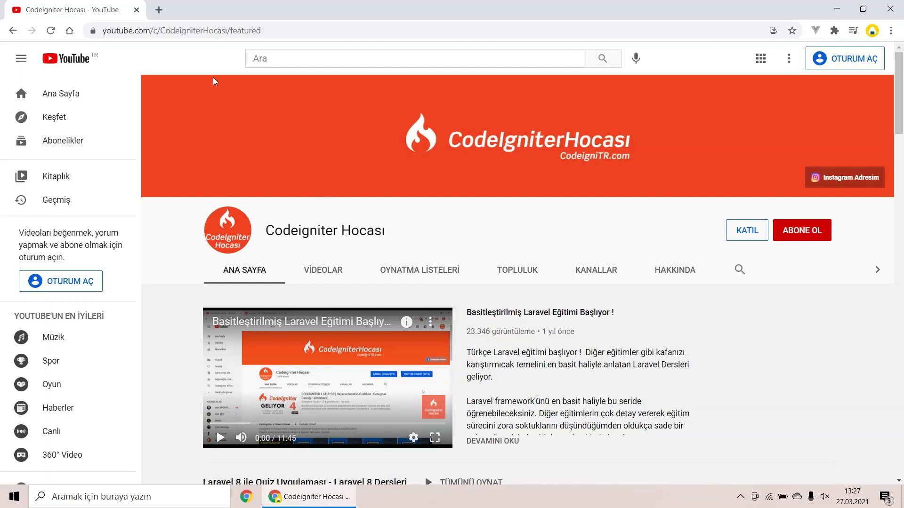
pyautogui.click(159, 10)
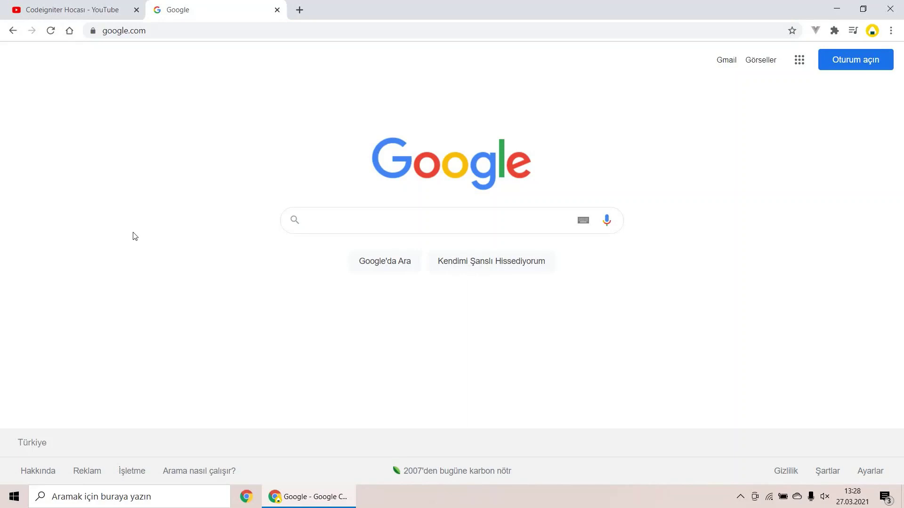
pyautogui.write('typing d')
# - Search Google for 'typing fast', open 10FastFingers, and switch the test language to Turkish
pyautogui.press('BackSpace')
pyautogui.write('fast')
pyautogui.press('Return')
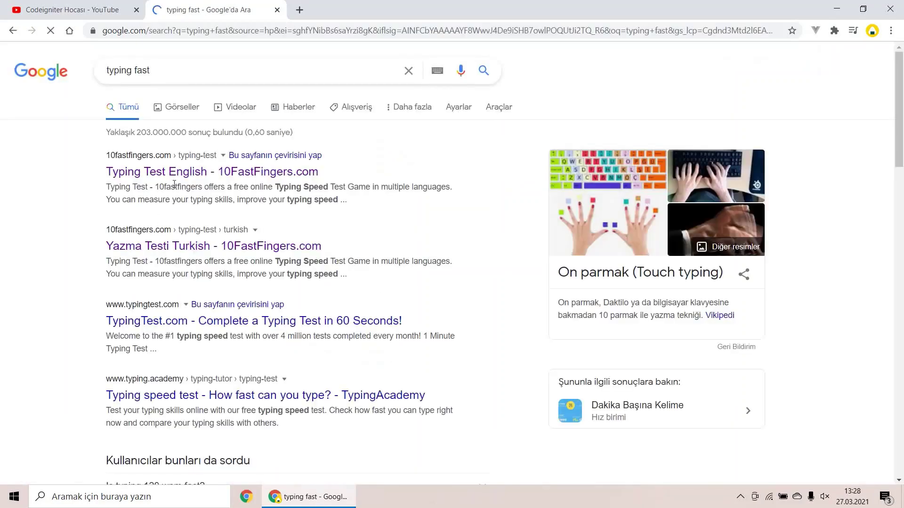
pyautogui.click(173, 172)
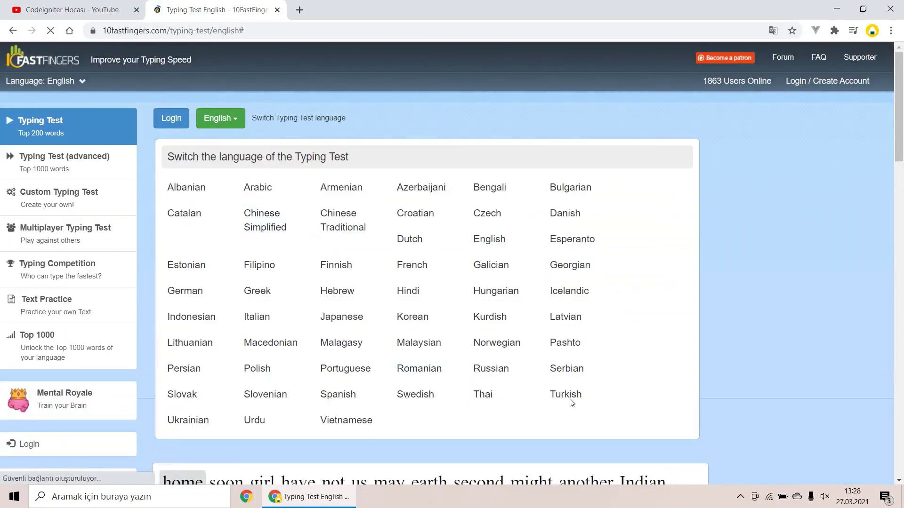
pyautogui.click(566, 394)
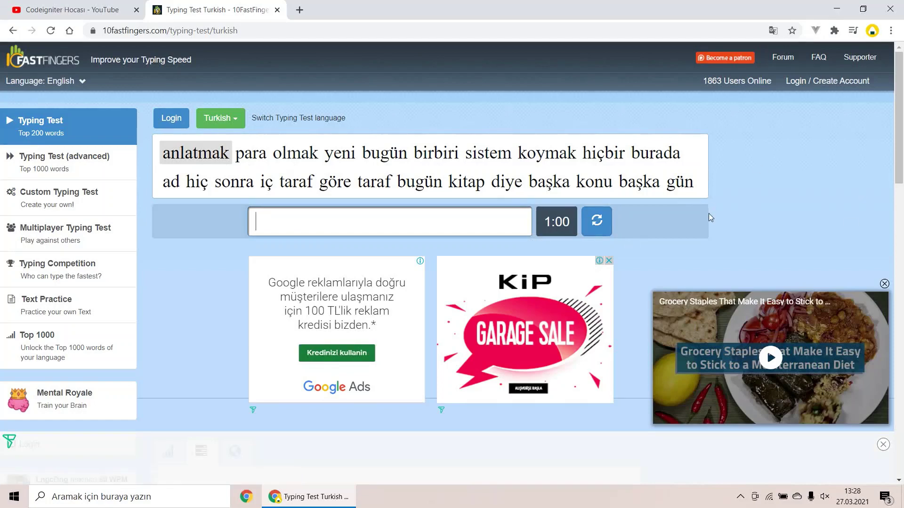
# - Load a fresh word set and type az, daha, başka, uzun, daha, bunun, birbiri
pyautogui.click(599, 225)
pyautogui.write('az')
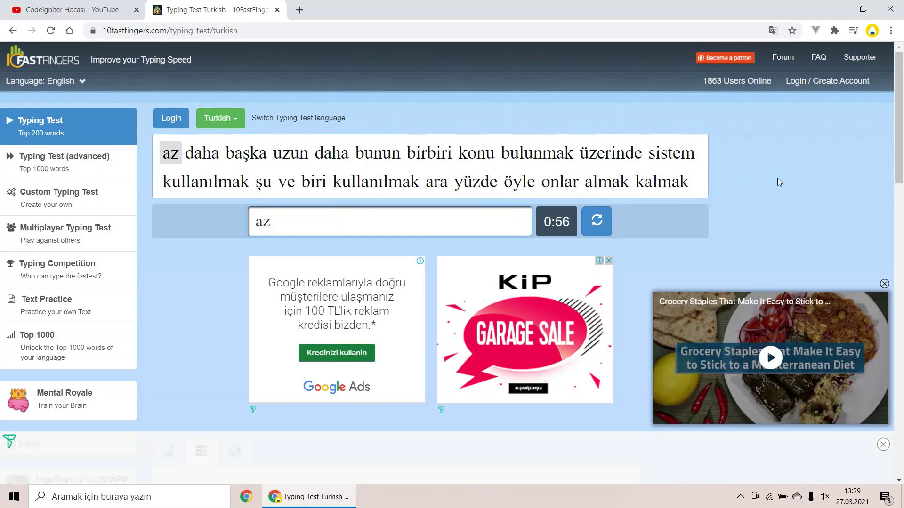
pyautogui.press('space')
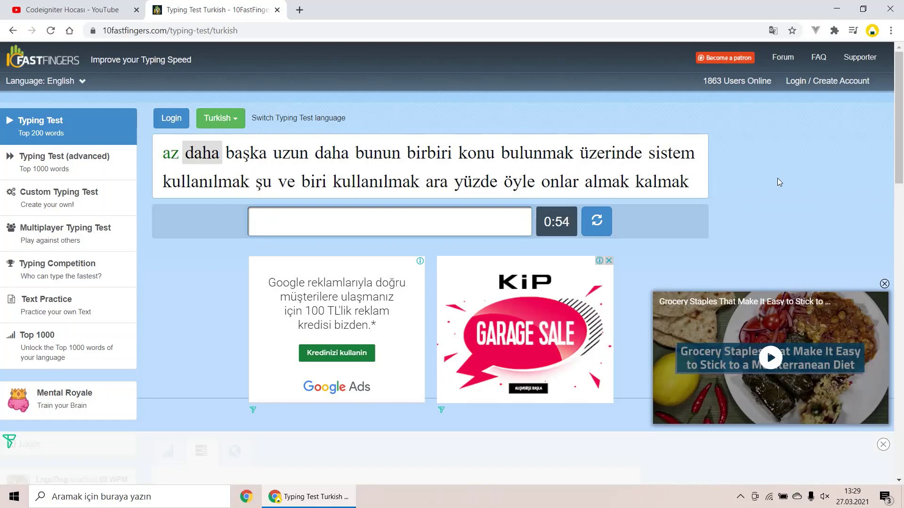
pyautogui.write('daha')
pyautogui.press('space')
pyautogui.write('bal')
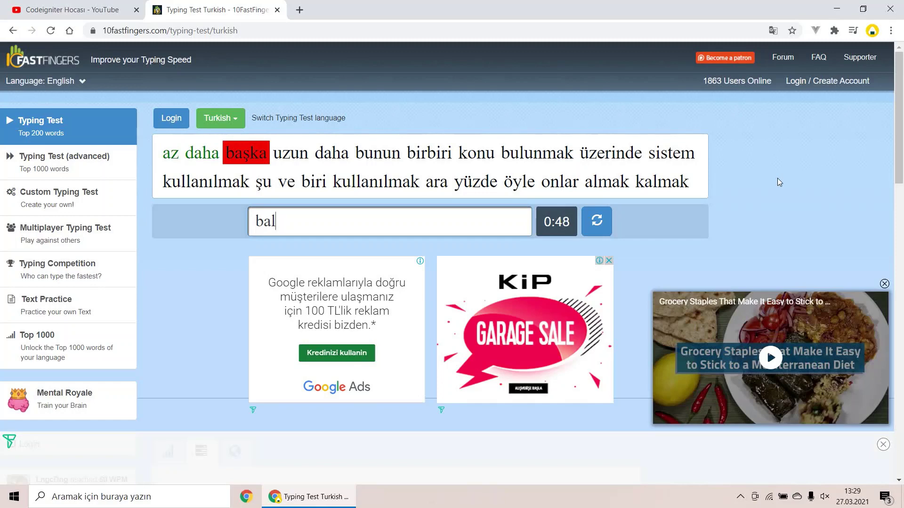
pyautogui.write('k')
pyautogui.write('l')
pyautogui.press('space')
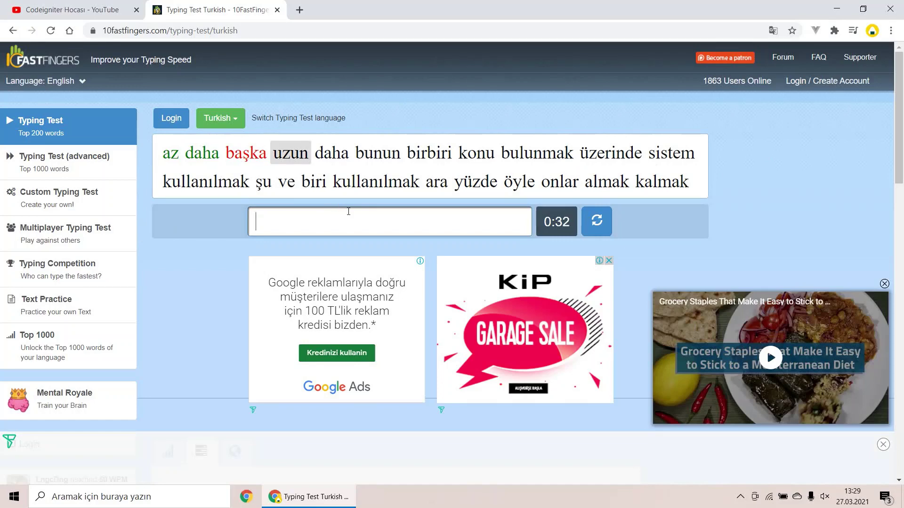
pyautogui.write('uzun')
pyautogui.press('space')
pyautogui.write('f')
pyautogui.press('BackSpace')
pyautogui.write('daha')
pyautogui.press('space')
pyautogui.write('bunun')
pyautogui.press('space')
pyautogui.write('l')
pyautogui.press('BackSpace')
pyautogui.write('birbirii')
pyautogui.press('space')
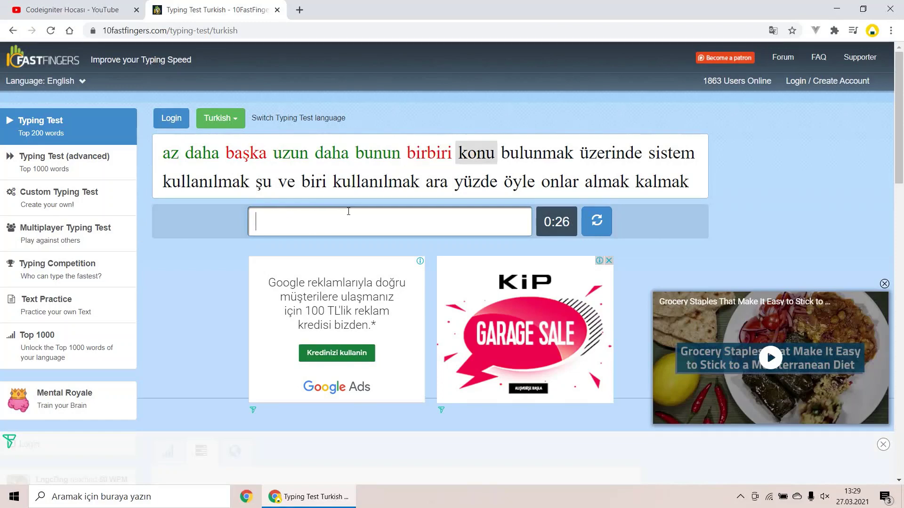
pyautogui.write('konu')
# - Type konu through yüzde until the timer ends, then select the 20 WPM result
pyautogui.press('space')
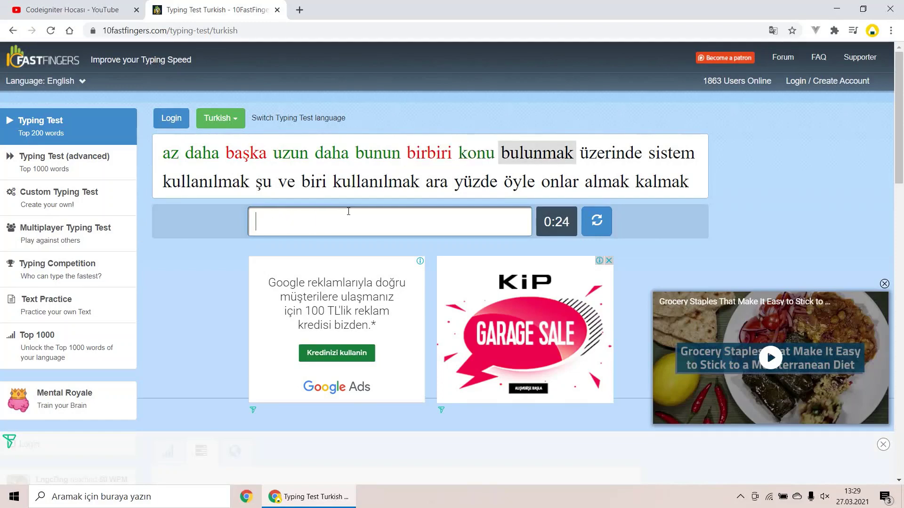
pyautogui.write('bulunmak')
pyautogui.press('space')
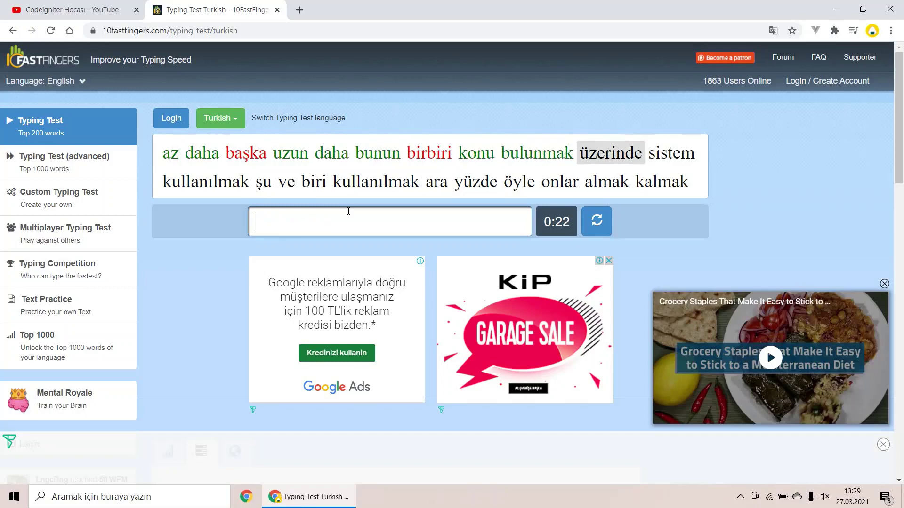
pyautogui.write('üzerinde')
pyautogui.press('space')
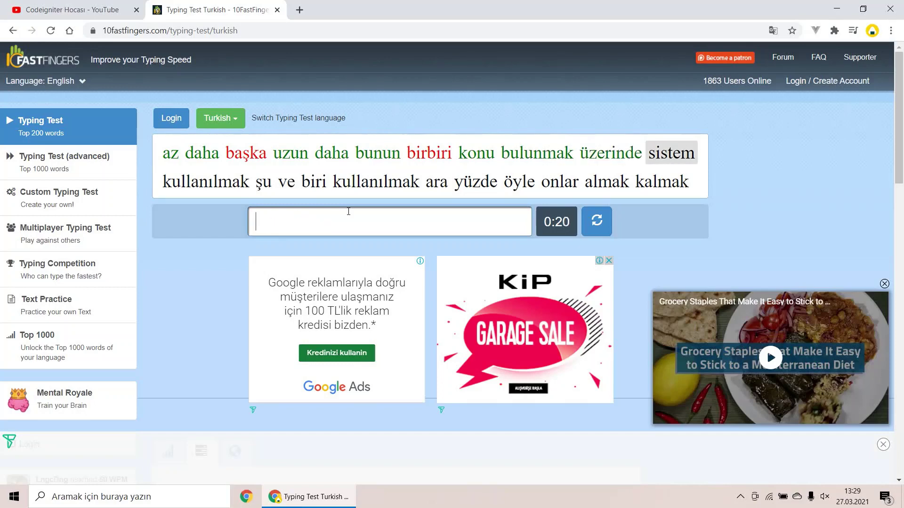
pyautogui.write('stem')
pyautogui.press('space')
pyautogui.write('kullanılmak')
pyautogui.press('space')
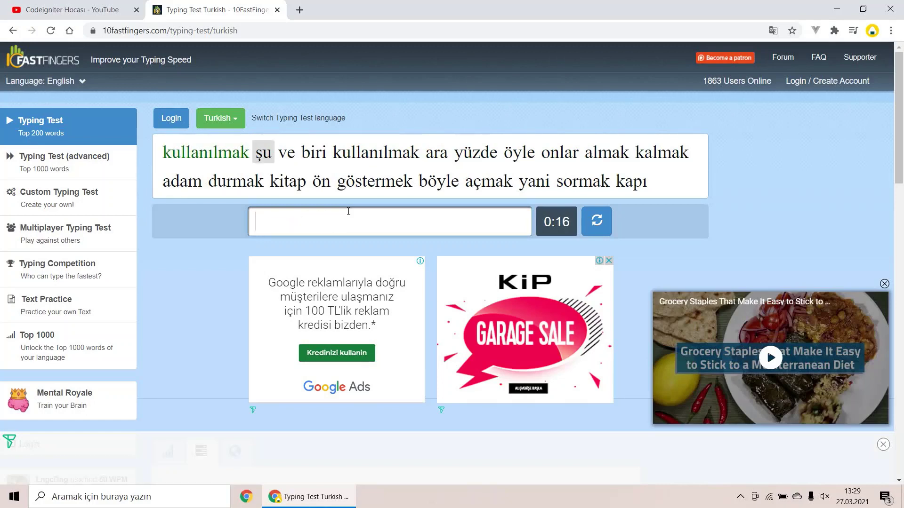
pyautogui.write('u')
pyautogui.press('BackSpace')
pyautogui.write('şu')
pyautogui.press('space')
pyautogui.write('ve')
pyautogui.press('space')
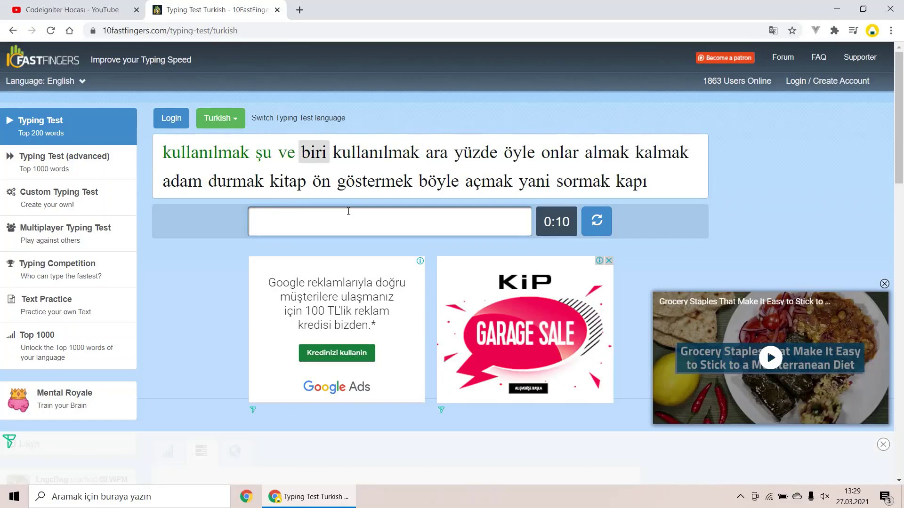
pyautogui.write('biri')
pyautogui.press('space')
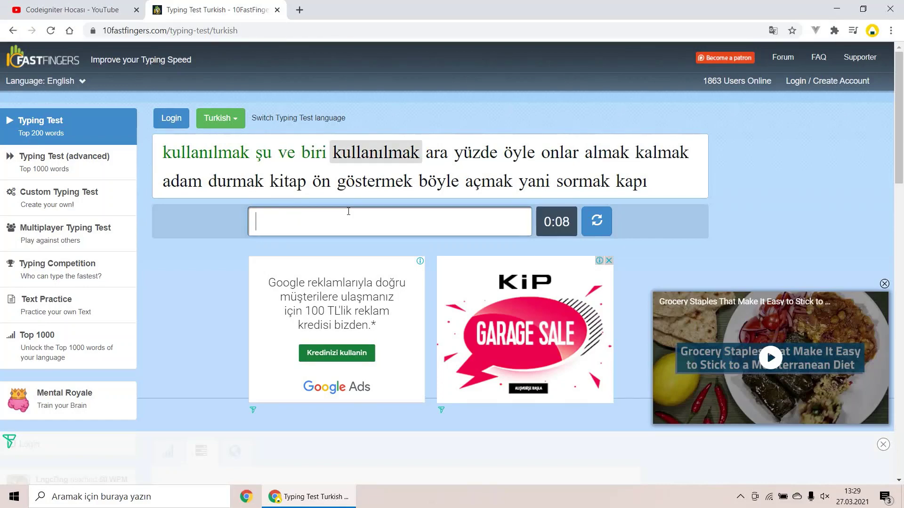
pyautogui.write('kullanılmak')
pyautogui.press('space')
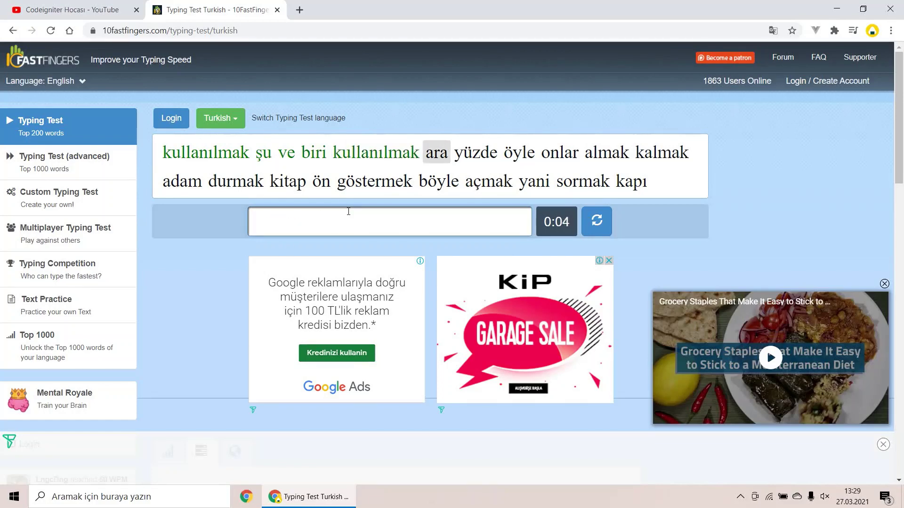
pyautogui.write('ara')
pyautogui.press('space')
pyautogui.write('yüzde')
pyautogui.press('space')
pyautogui.write('vue')
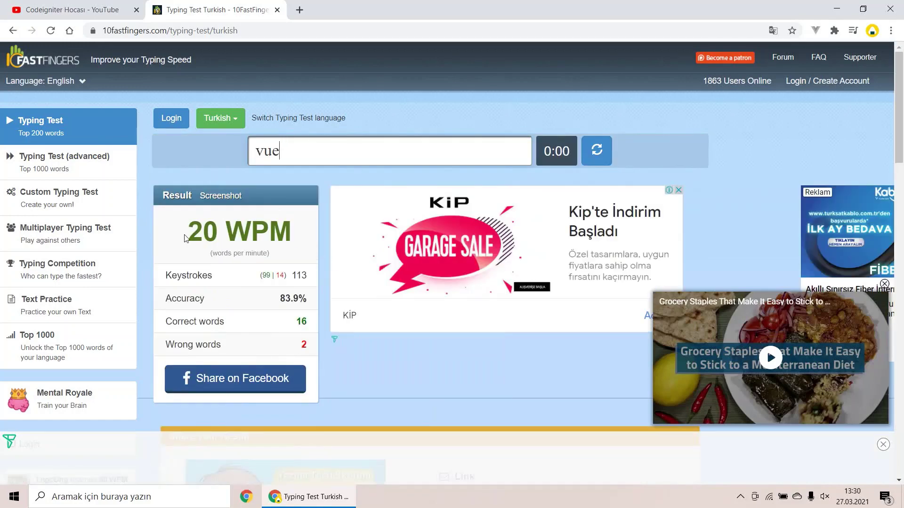
pyautogui.moveTo(183, 241); pyautogui.dragTo(287, 218)
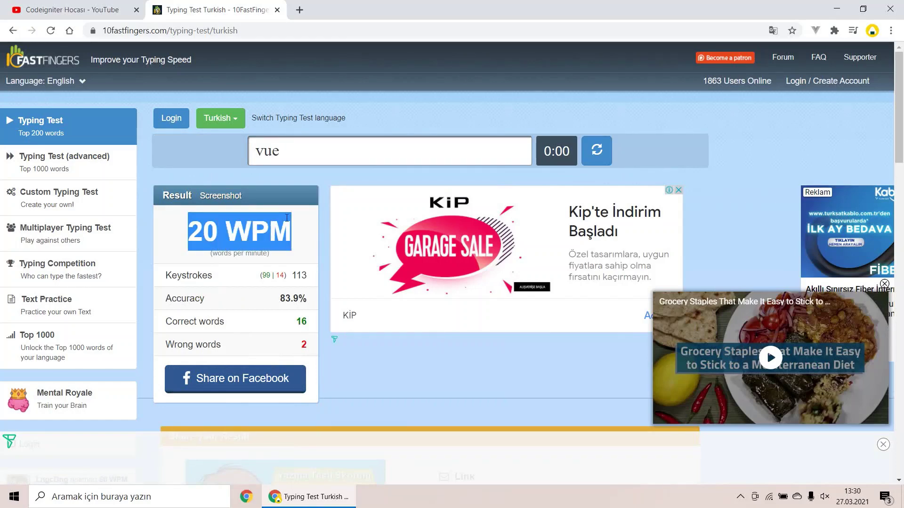
# - Select the 16 correct and 2 wrong counts and WPM score, then restart with new words
pyautogui.doubleClick(302, 322)
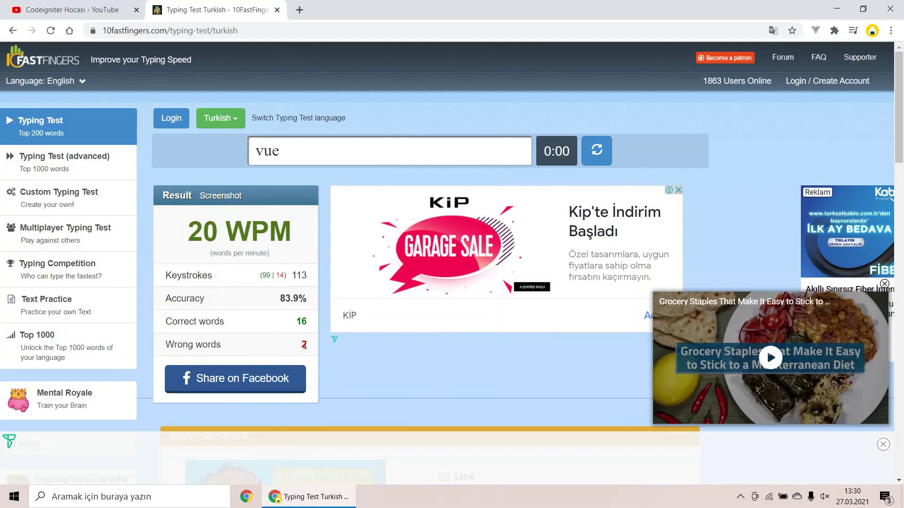
pyautogui.doubleClick(304, 345)
pyautogui.click(303, 346)
pyautogui.moveTo(210, 231); pyautogui.dragTo(270, 225)
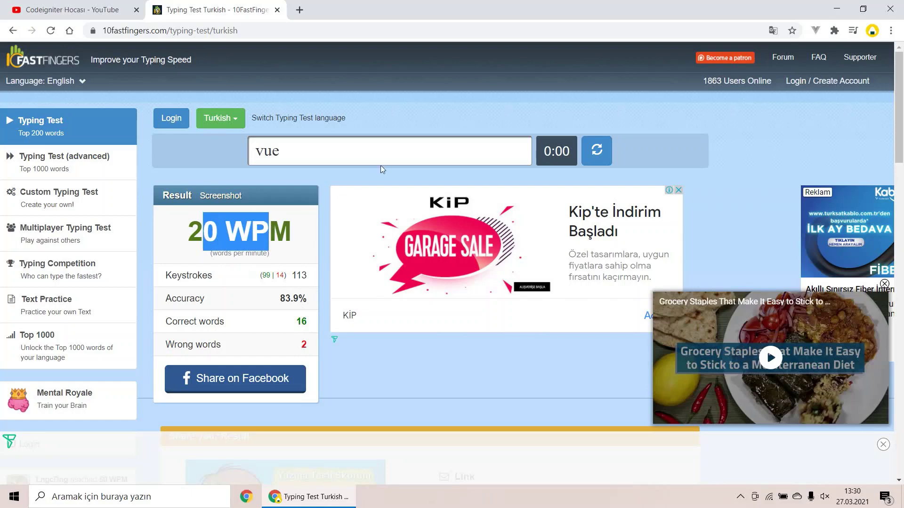
pyautogui.click(593, 148)
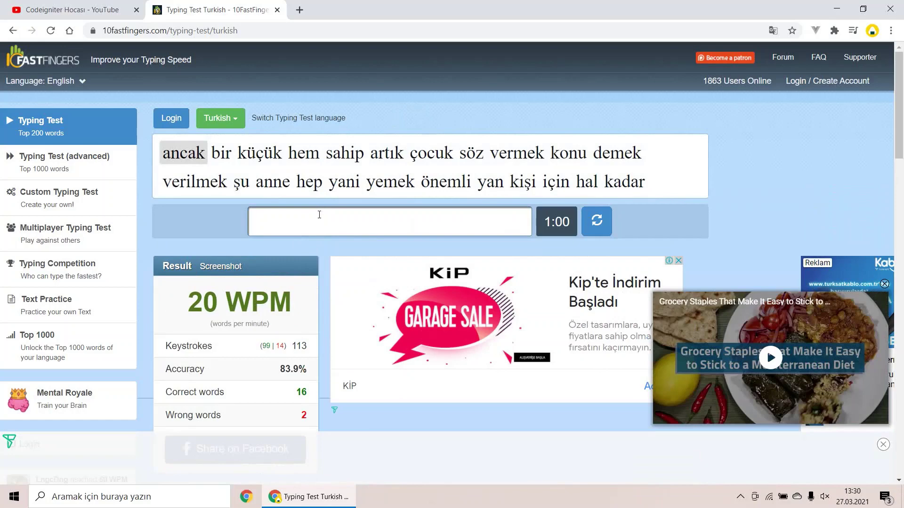
pyautogui.scroll(-1, 319, 215)
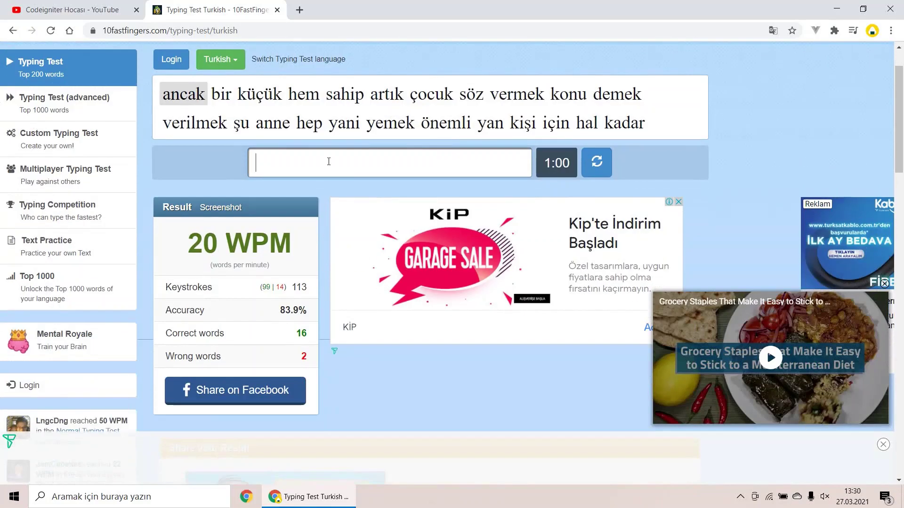
pyautogui.scroll(1, 328, 162)
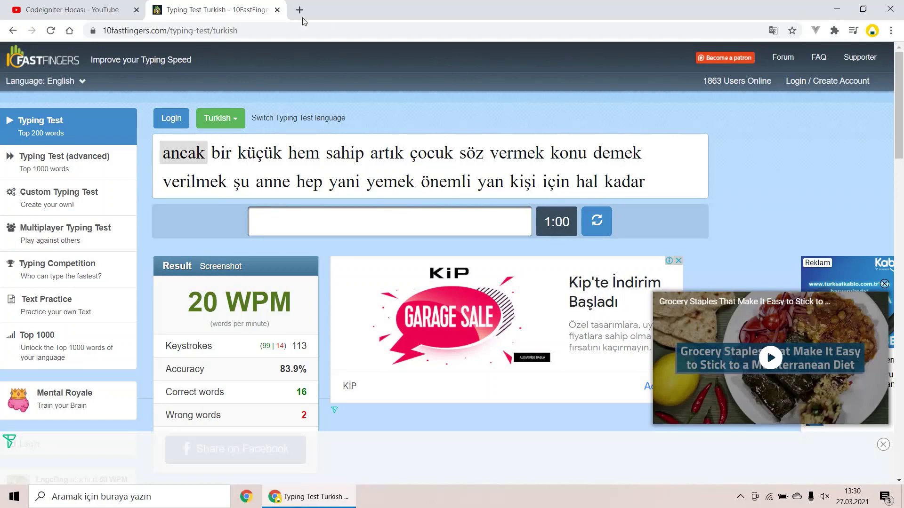
# - Go to Google, search from its home page, and open the trlist.txt Turkish word list on GitHub
pyautogui.click(69, 30)
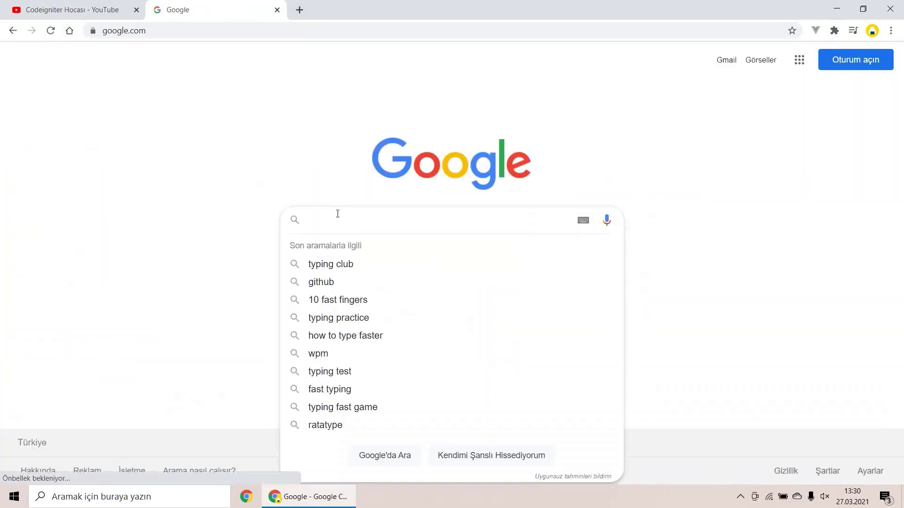
pyautogui.click(248, 171)
pyautogui.click(335, 215)
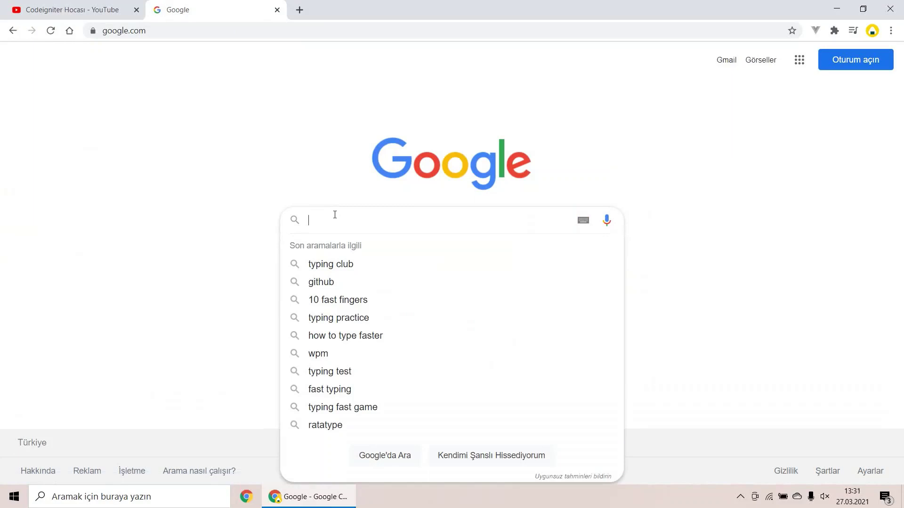
pyautogui.write('türkçe kelime li')
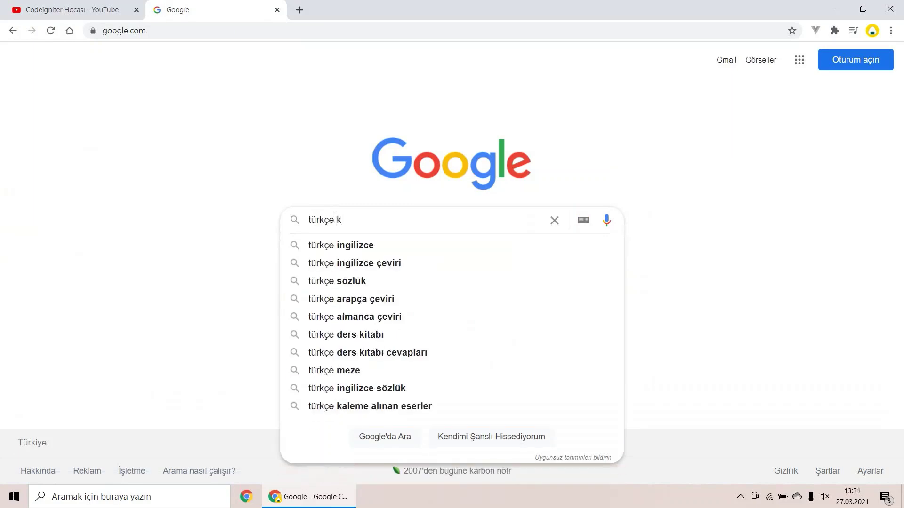
pyautogui.write('stesi ')
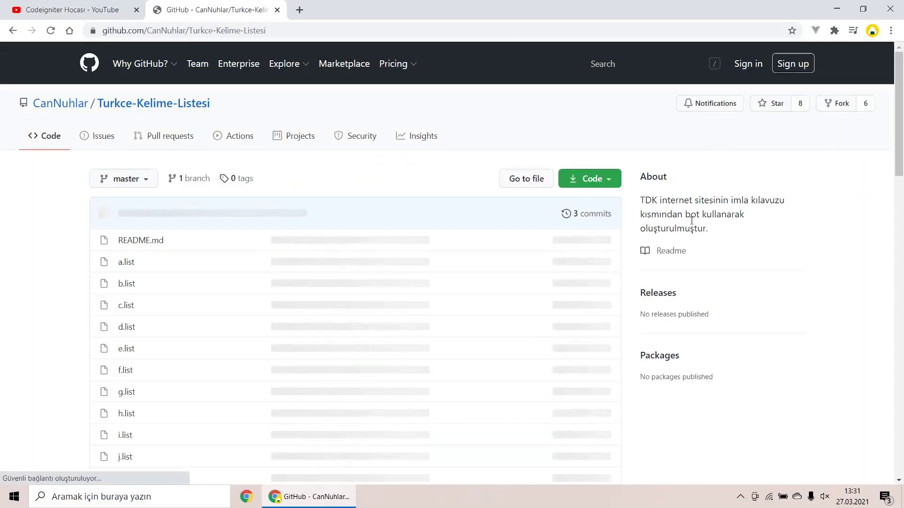
pyautogui.scroll(-5, 141, 211)
pyautogui.scroll(-5, 171, 197)
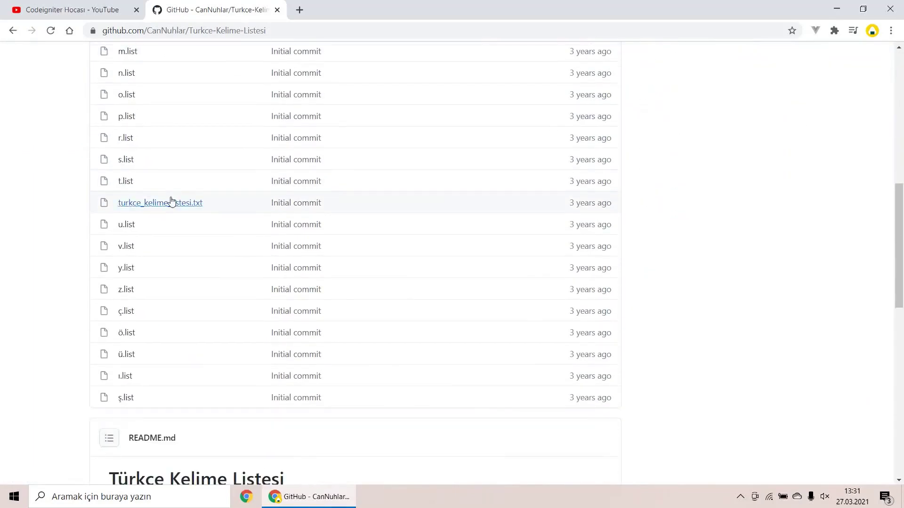
pyautogui.scroll(-5, 172, 198)
pyautogui.scroll(-1, 172, 198)
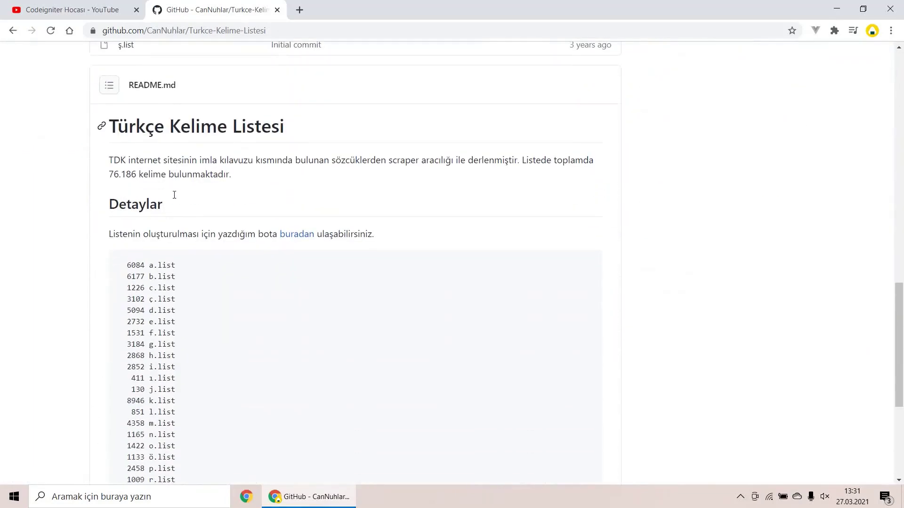
pyautogui.click(13, 31)
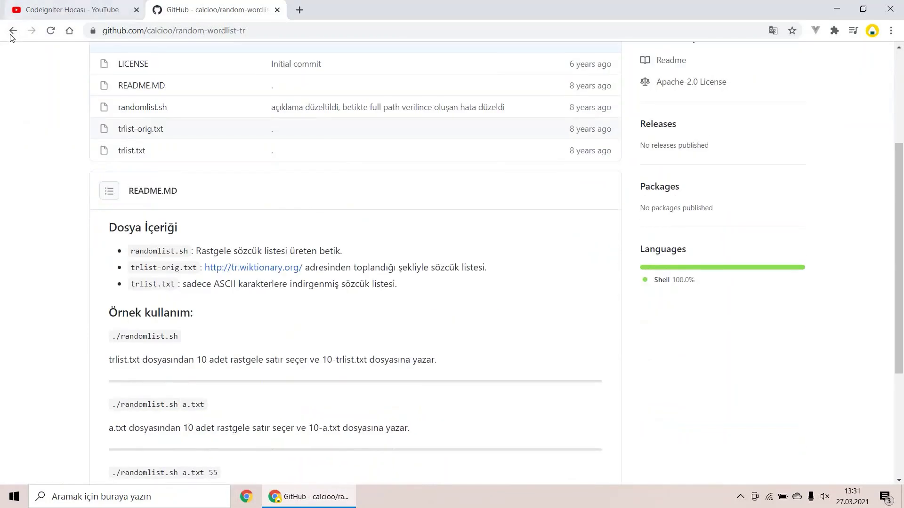
pyautogui.click(132, 151)
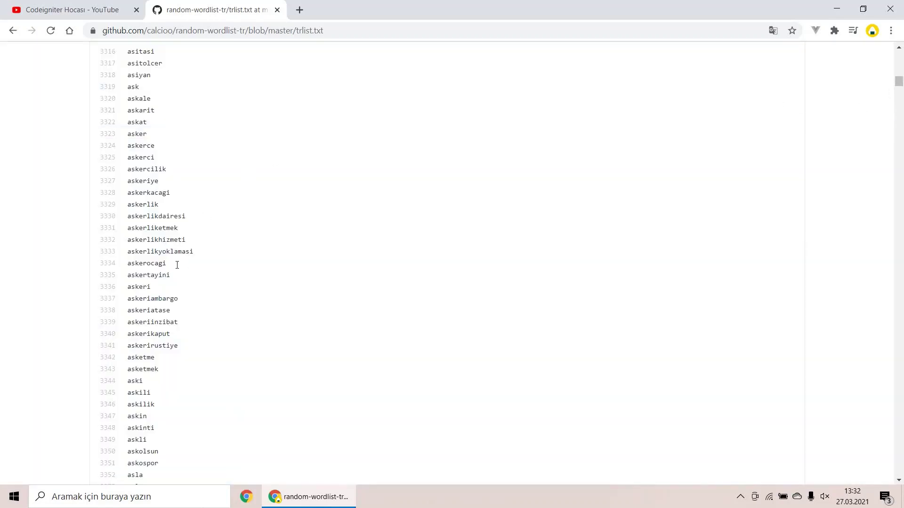
pyautogui.scroll(-3, 169, 270)
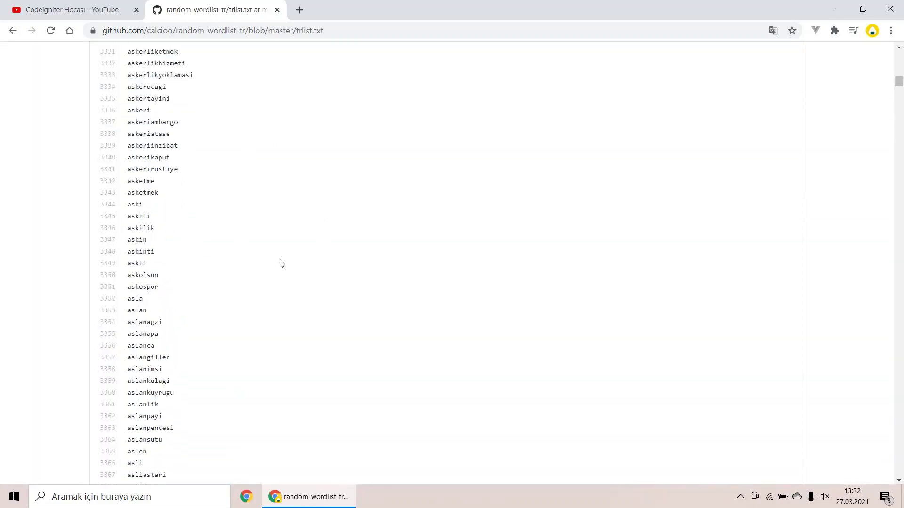
pyautogui.scroll(-2, 265, 268)
pyautogui.scroll(-2, 289, 244)
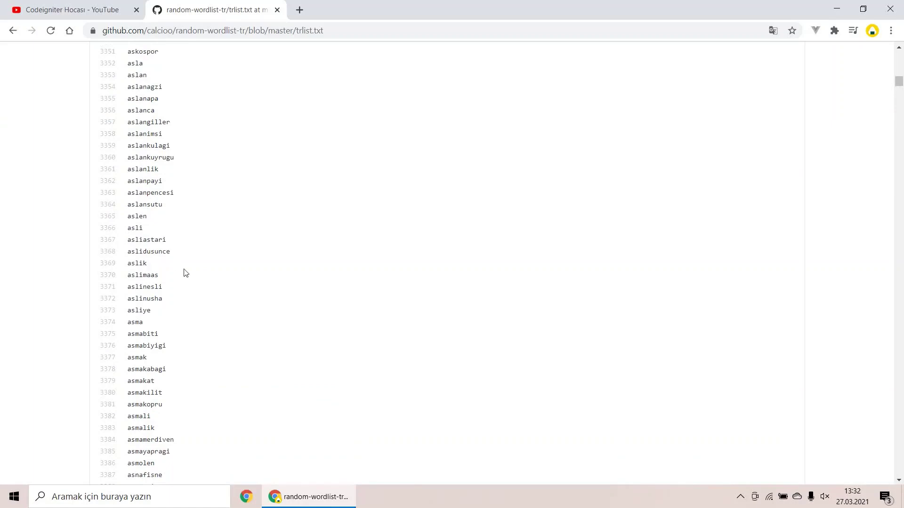
pyautogui.scroll(-3, 157, 253)
pyautogui.scroll(-2, 152, 209)
pyautogui.scroll(-4, 152, 209)
pyautogui.scroll(-3, 201, 297)
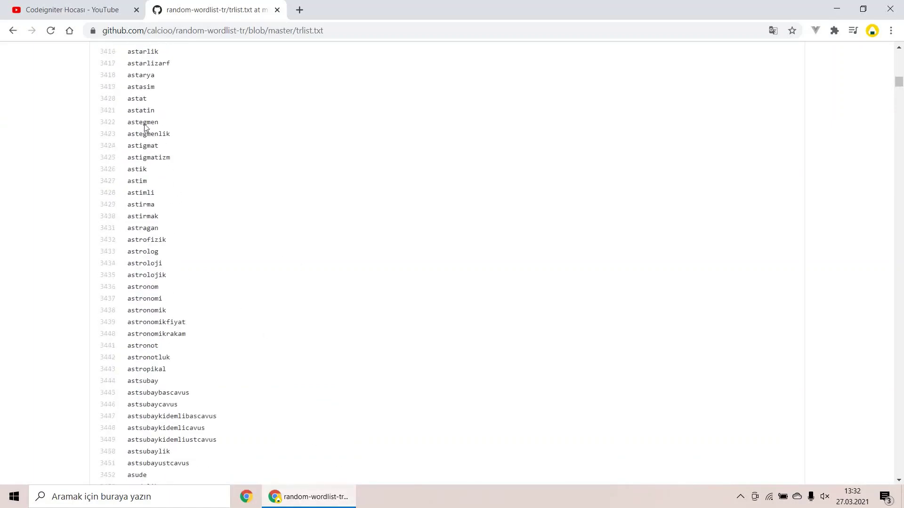
# - Open words.json from the desktop, select lines 54–56, dismiss the notice, and close VS Code
pyautogui.click(314, 496)
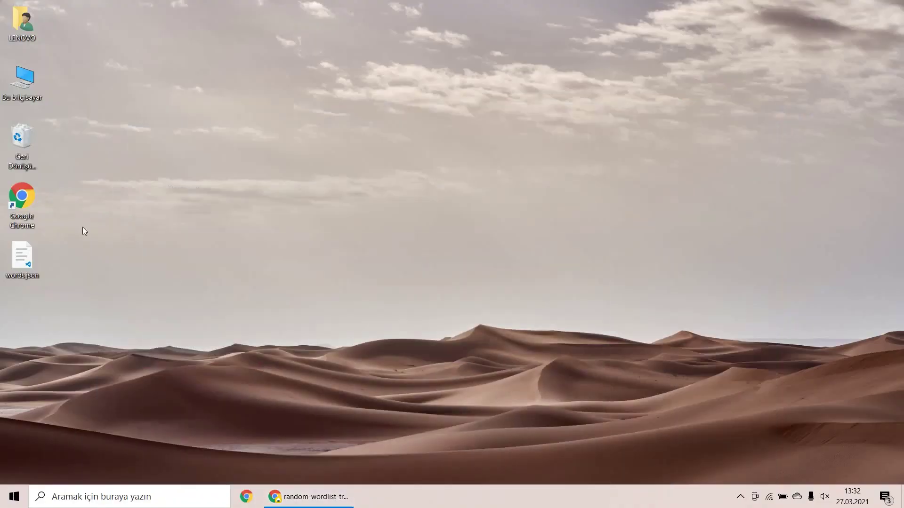
pyautogui.doubleClick(34, 265)
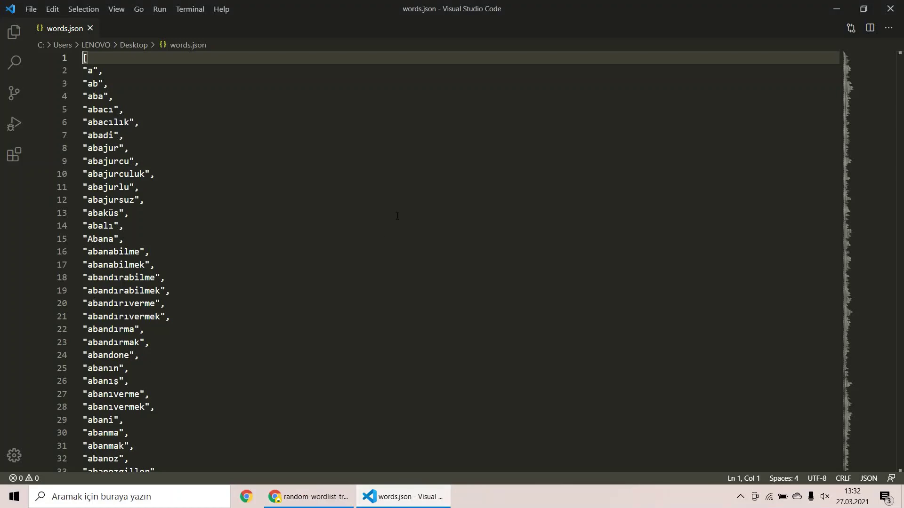
pyautogui.scroll(-6, 165, 226)
pyautogui.scroll(-6, 166, 226)
pyautogui.scroll(-5, 166, 226)
pyautogui.moveTo(88, 84); pyautogui.dragTo(124, 111)
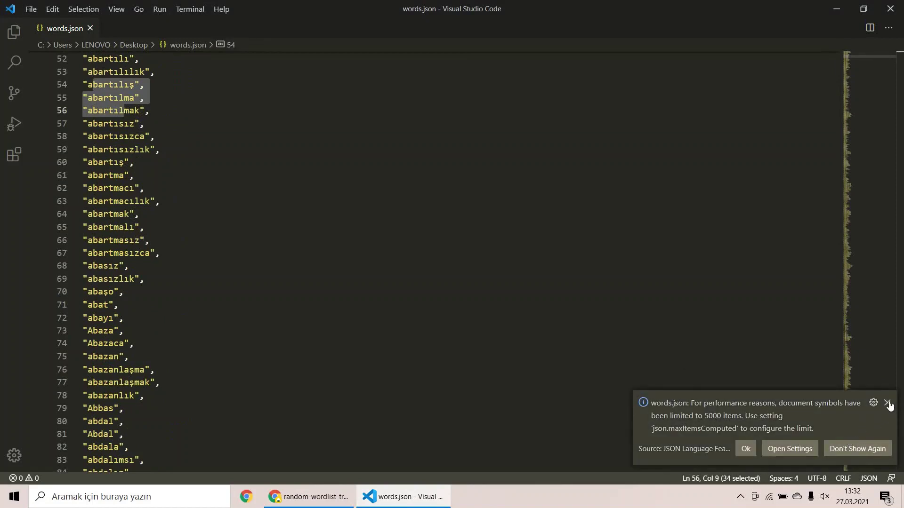
pyautogui.click(857, 448)
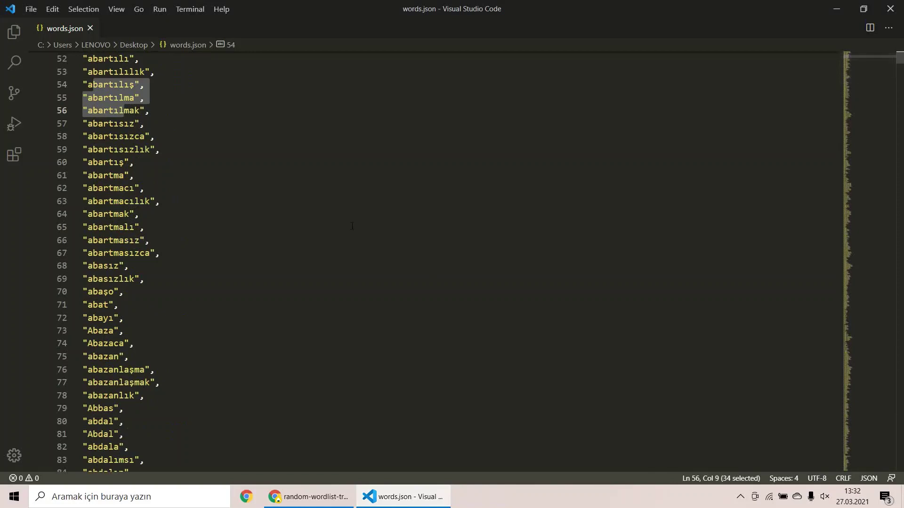
pyautogui.scroll(-7, 351, 227)
pyautogui.scroll(-9, 351, 227)
pyautogui.scroll(-6, 360, 212)
pyautogui.scroll(-5, 368, 190)
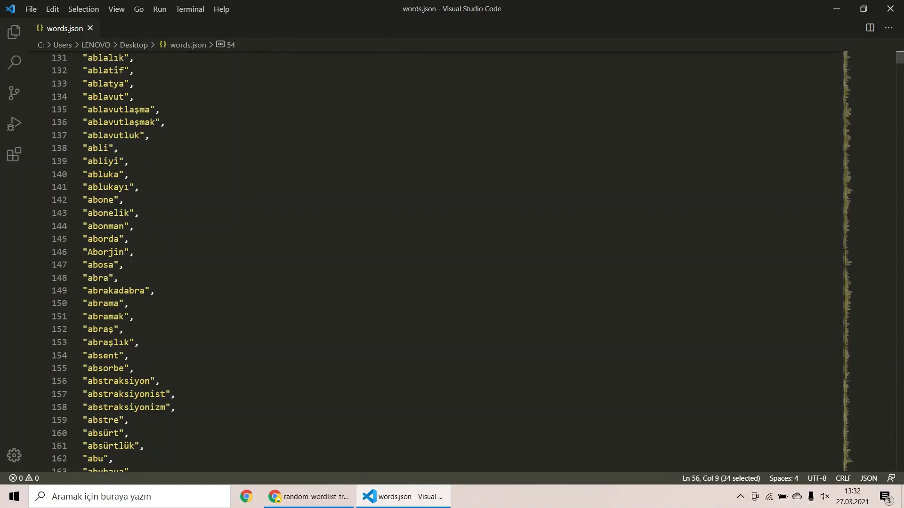
pyautogui.click(889, 9)
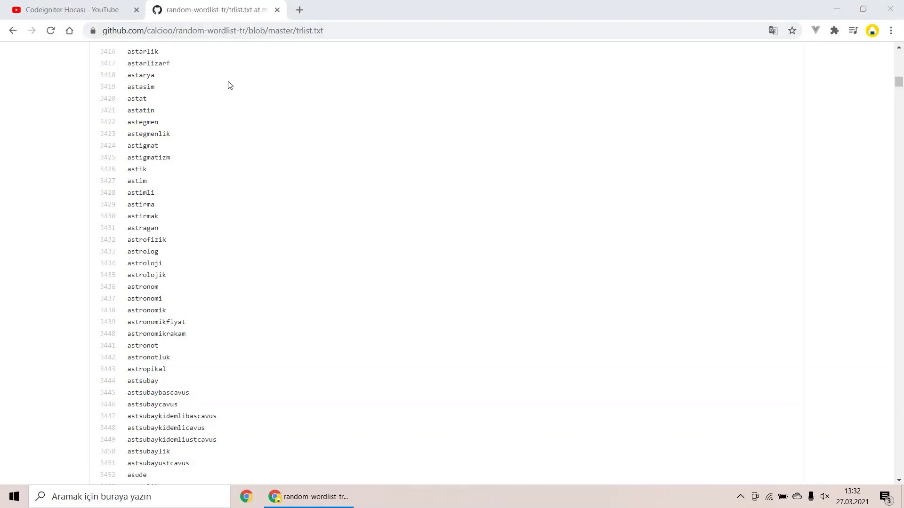
# - Load google.com, check the YouTube tab, then search Google for 'vue 3'
pyautogui.click(69, 30)
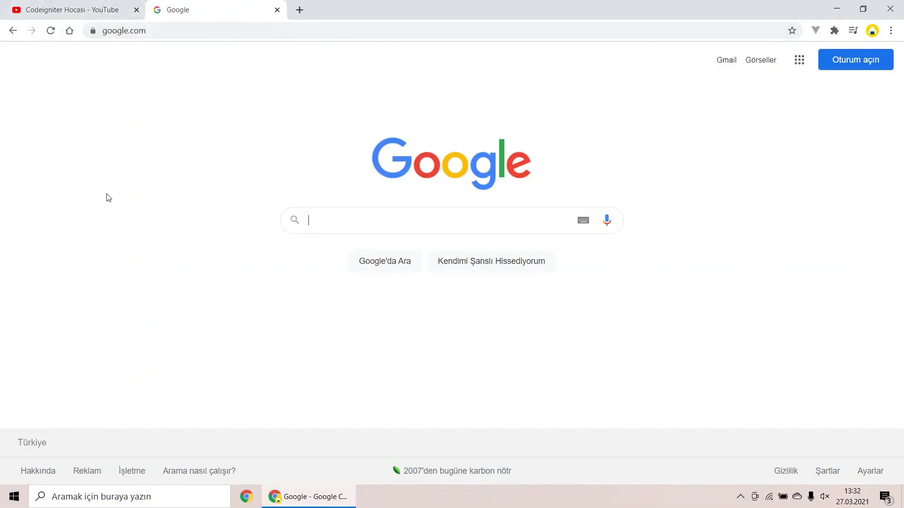
pyautogui.click(72, 9)
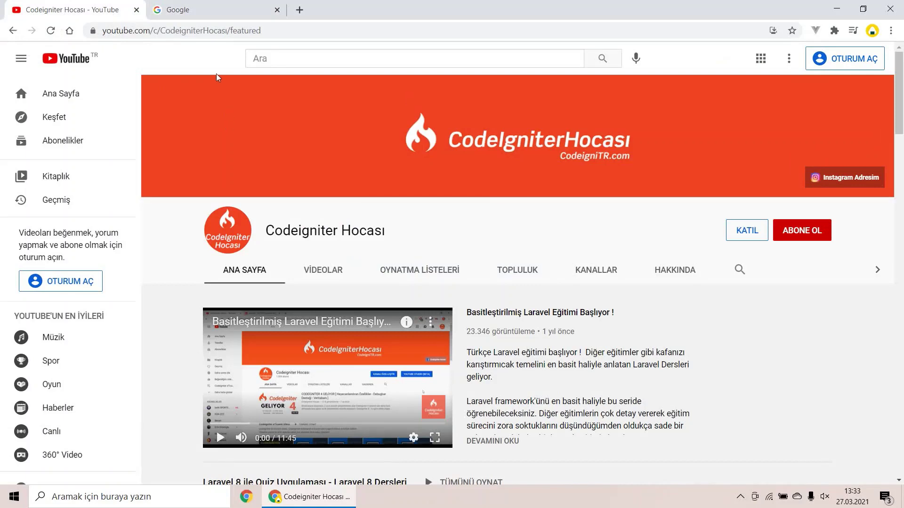
pyautogui.click(231, 12)
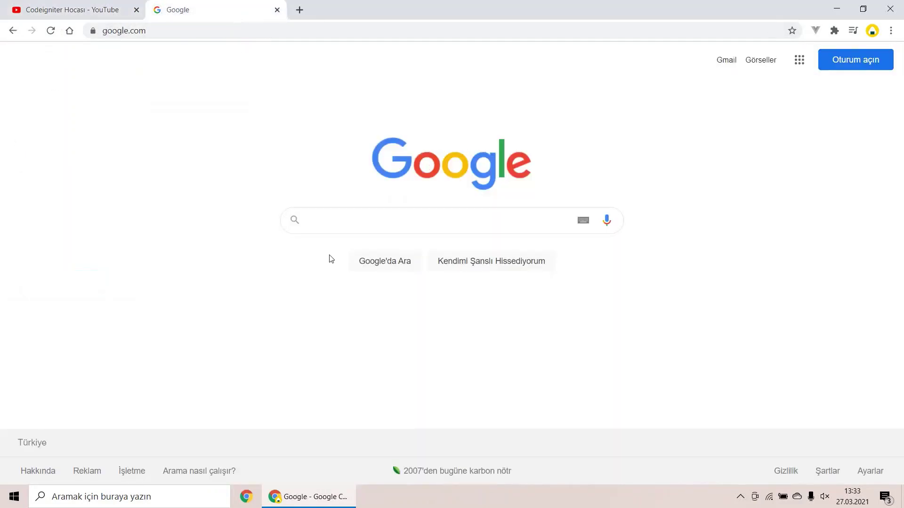
pyautogui.write('vue 3')
pyautogui.press('Return')
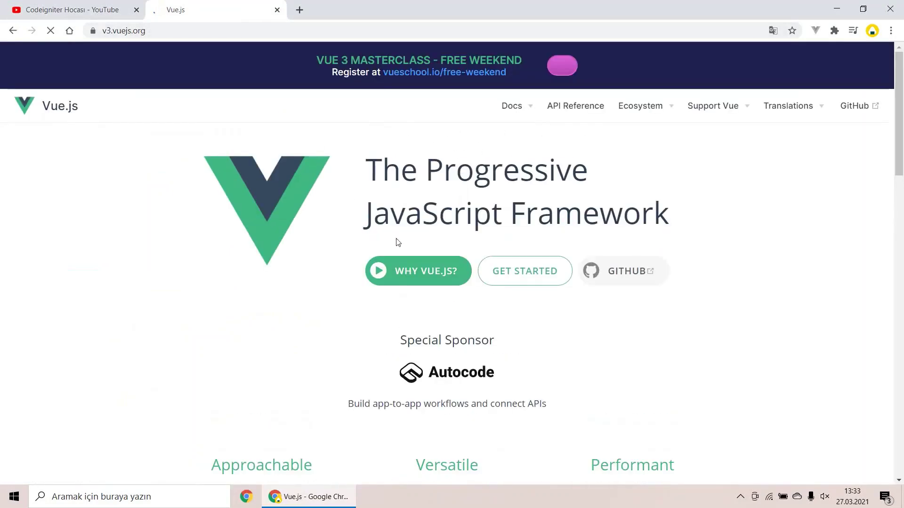
# - Open the Vue 3 guide's Installation page and select the CDN script line and CLI heading
pyautogui.click(458, 133)
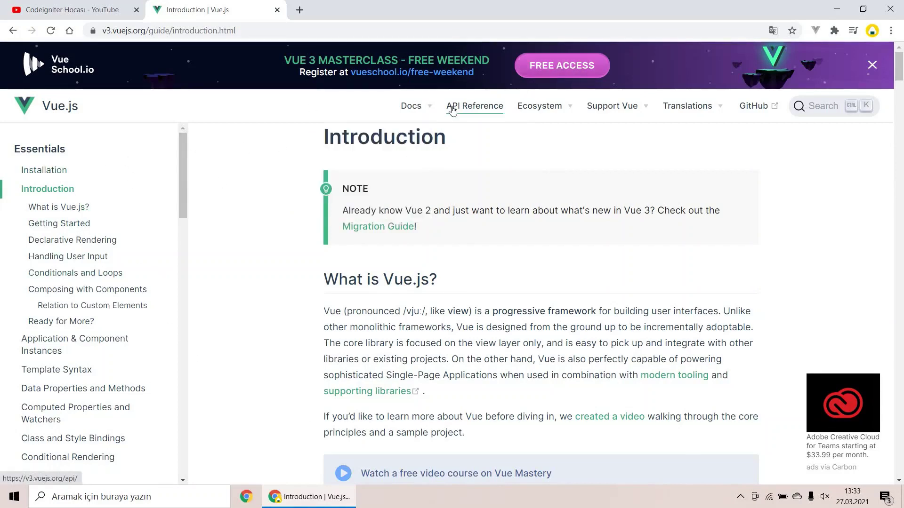
pyautogui.moveTo(511, 106)
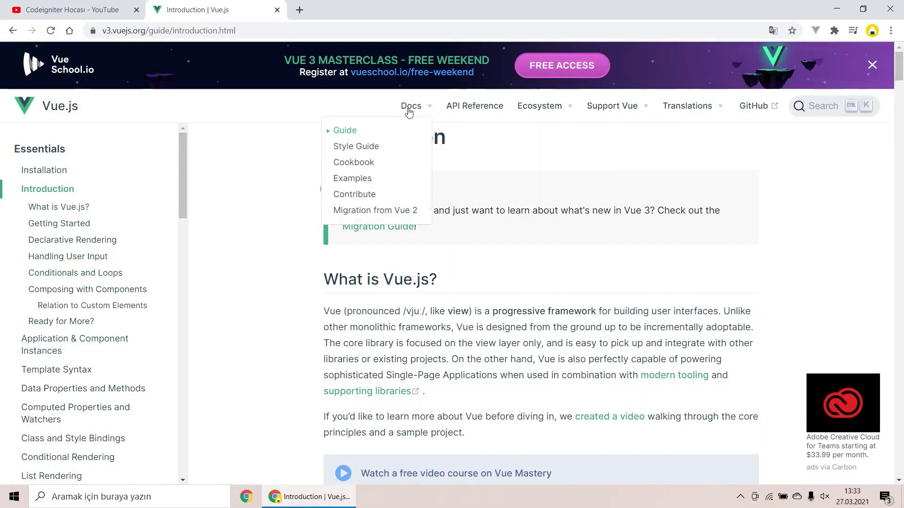
pyautogui.click(39, 170)
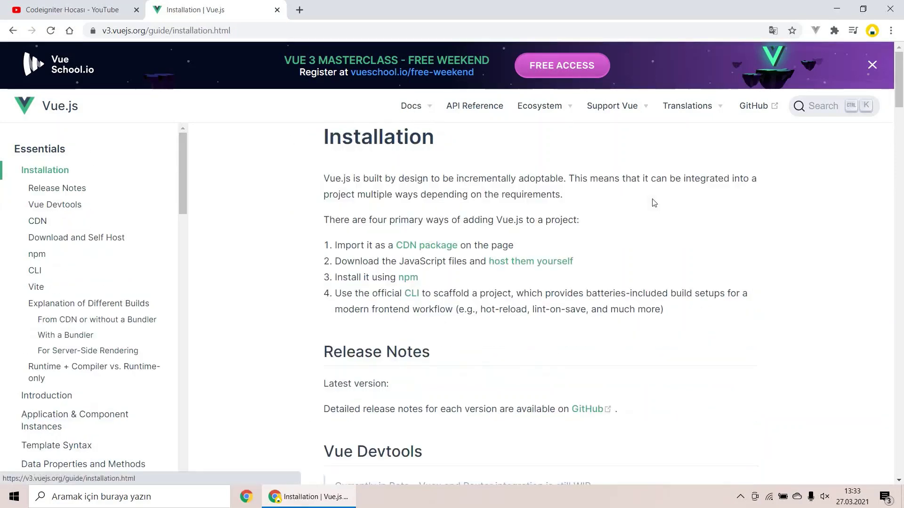
pyautogui.scroll(-3, 653, 203)
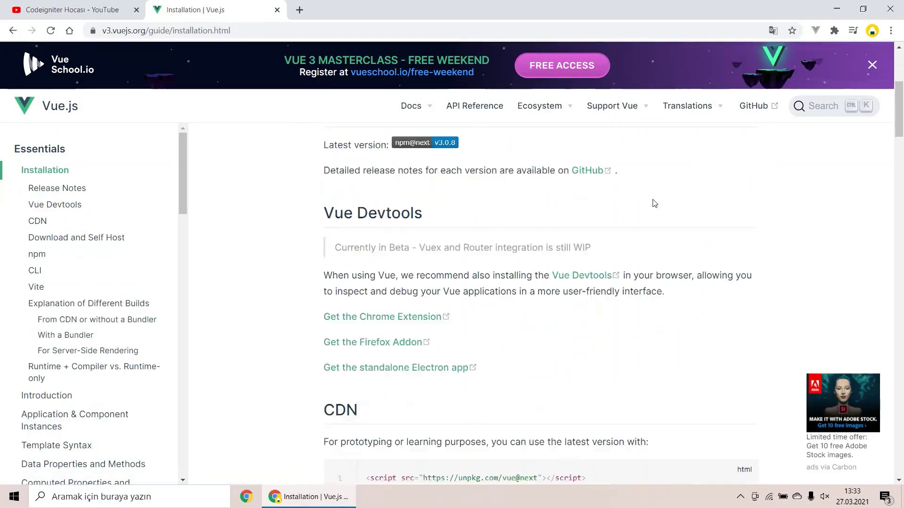
pyautogui.scroll(-3, 653, 203)
pyautogui.scroll(-2, 653, 204)
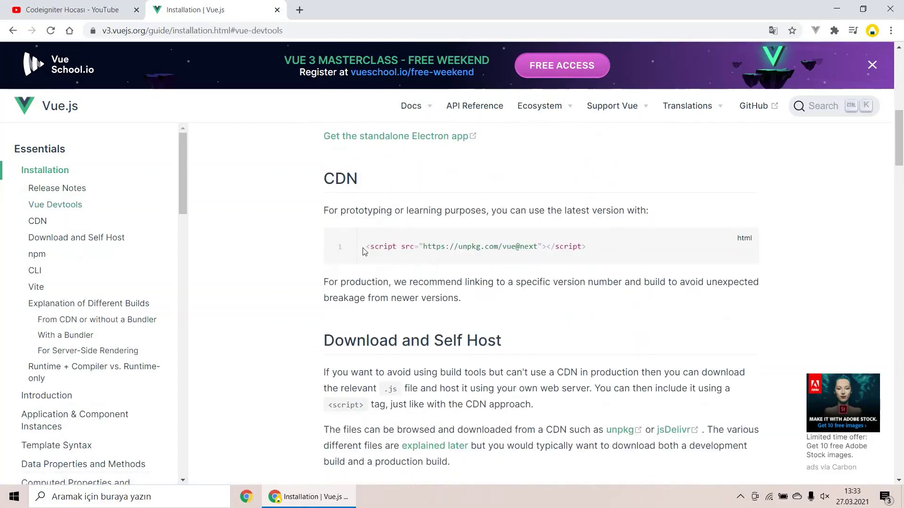
pyautogui.moveTo(366, 247); pyautogui.dragTo(598, 260)
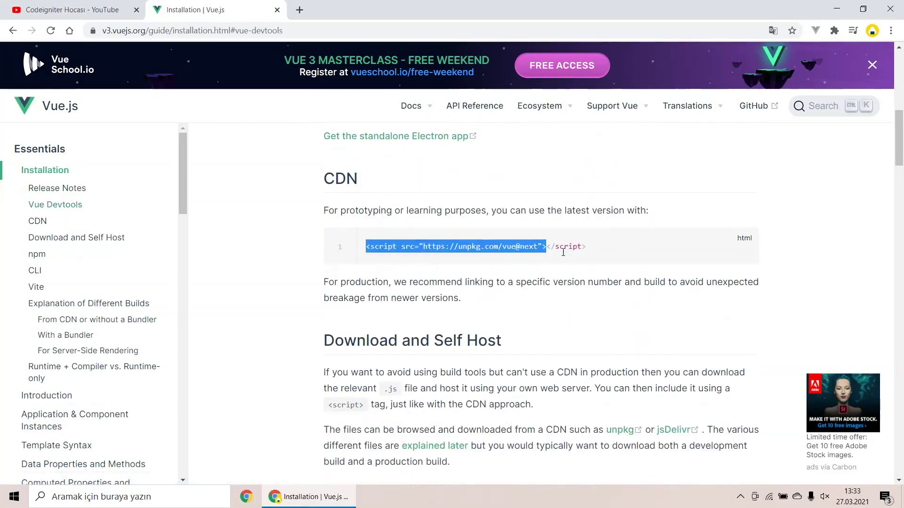
pyautogui.click(518, 247)
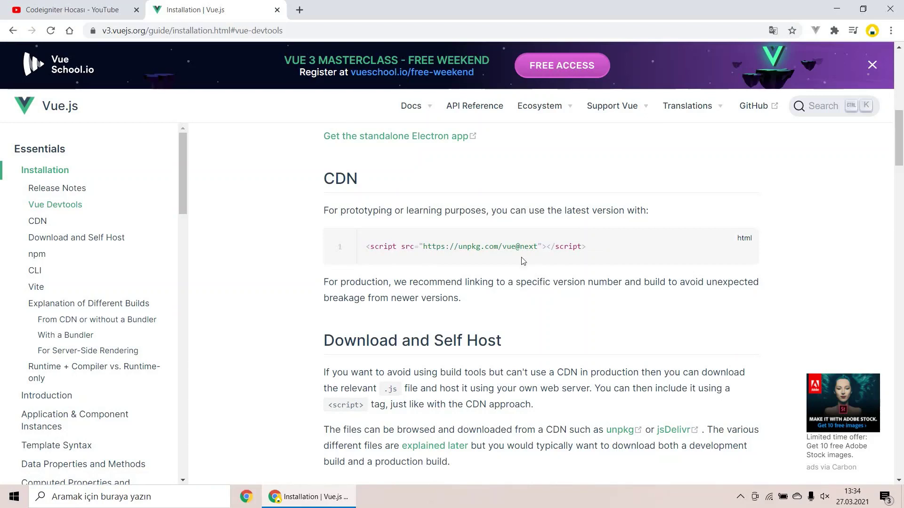
pyautogui.scroll(-2, 536, 268)
pyautogui.scroll(-3, 576, 280)
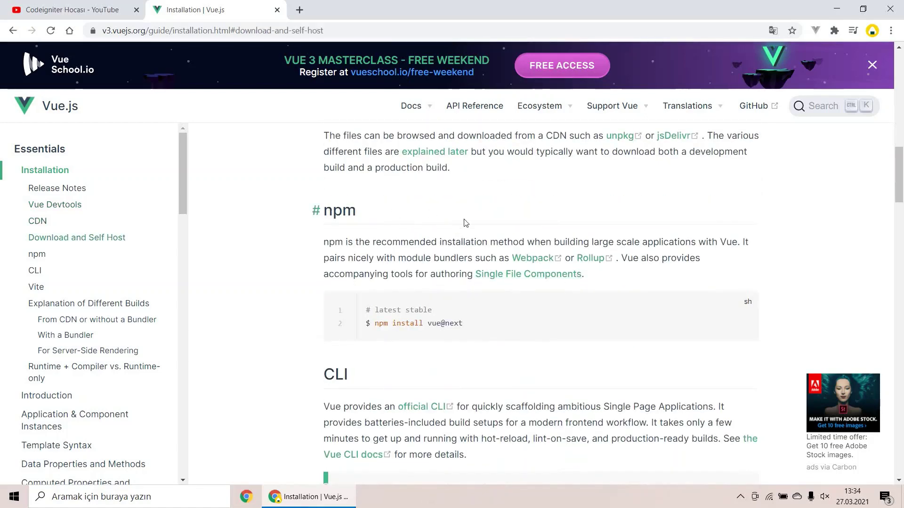
pyautogui.scroll(-3, 494, 233)
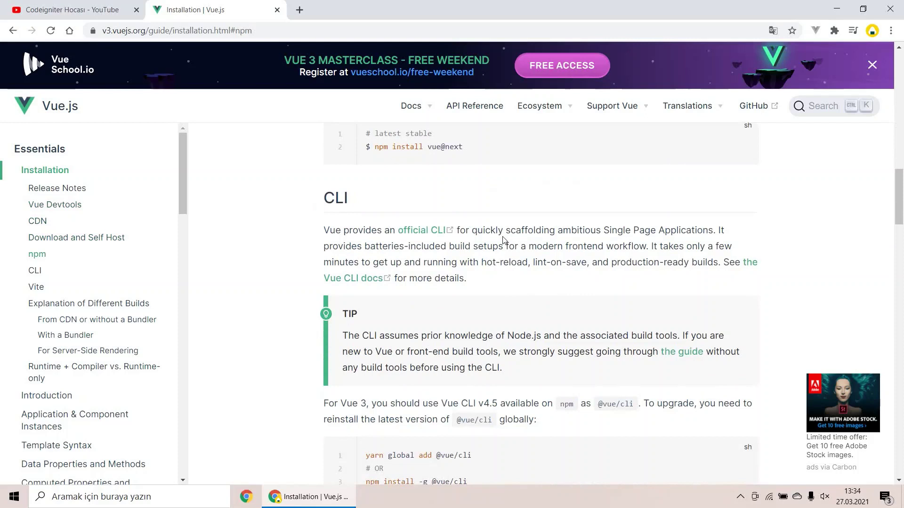
pyautogui.moveTo(324, 198); pyautogui.dragTo(349, 201)
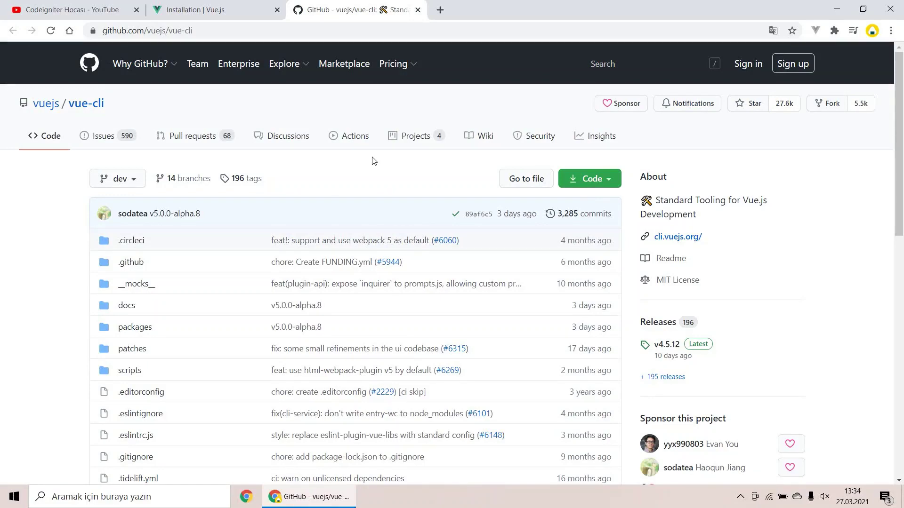
pyautogui.scroll(-1, 373, 161)
pyautogui.scroll(-2, 374, 167)
pyautogui.scroll(-4, 25, 210)
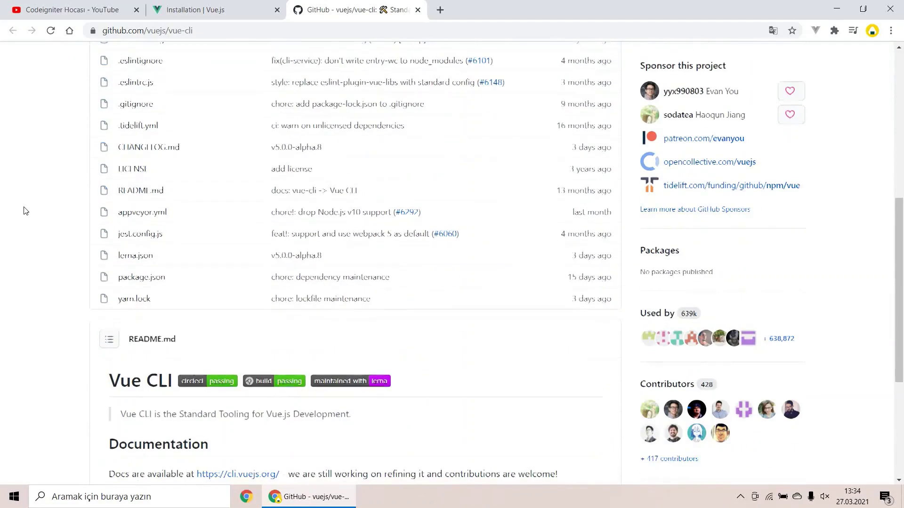
pyautogui.scroll(-3, 25, 210)
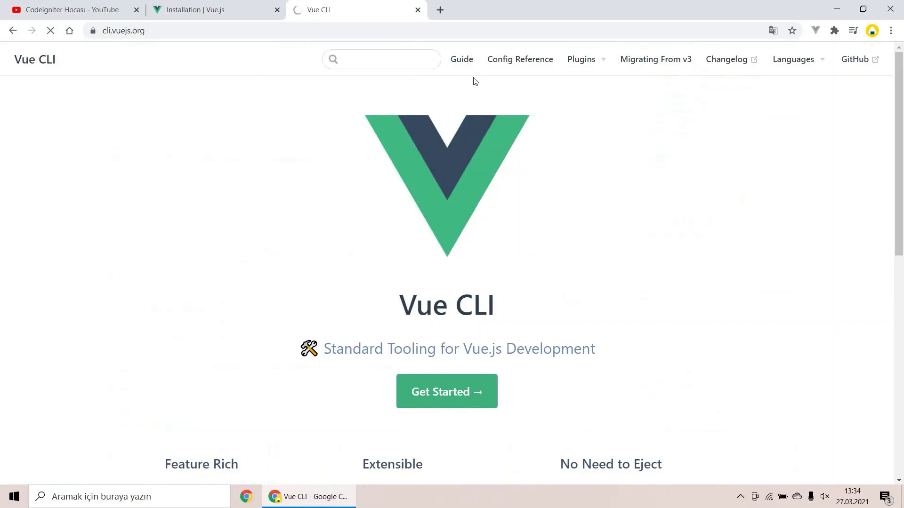
# - Find the vue create hello-world command in the Vue CLI guide, then return to Download and Self Host
pyautogui.click(461, 59)
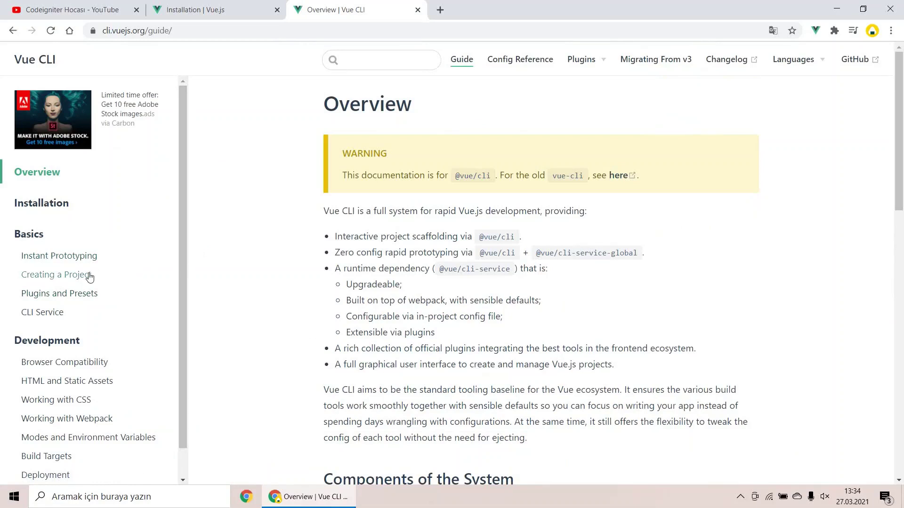
pyautogui.click(57, 274)
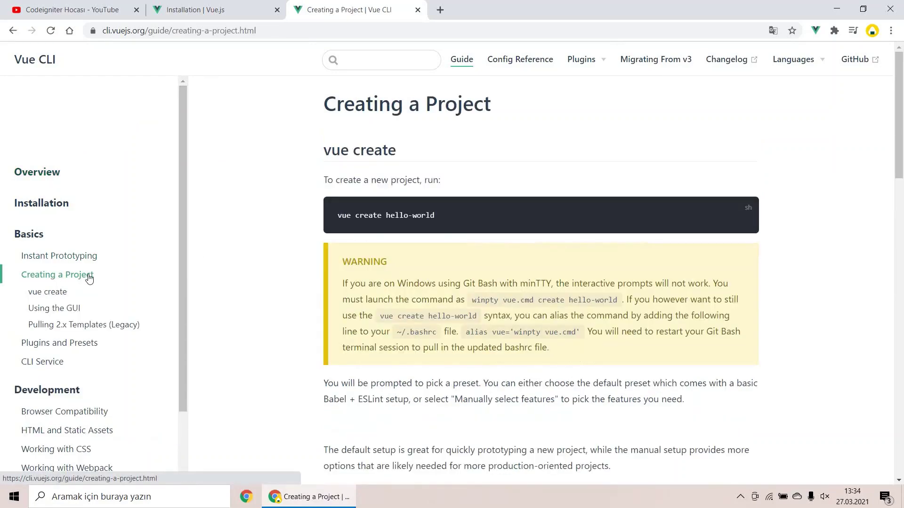
pyautogui.moveTo(441, 219); pyautogui.dragTo(296, 227)
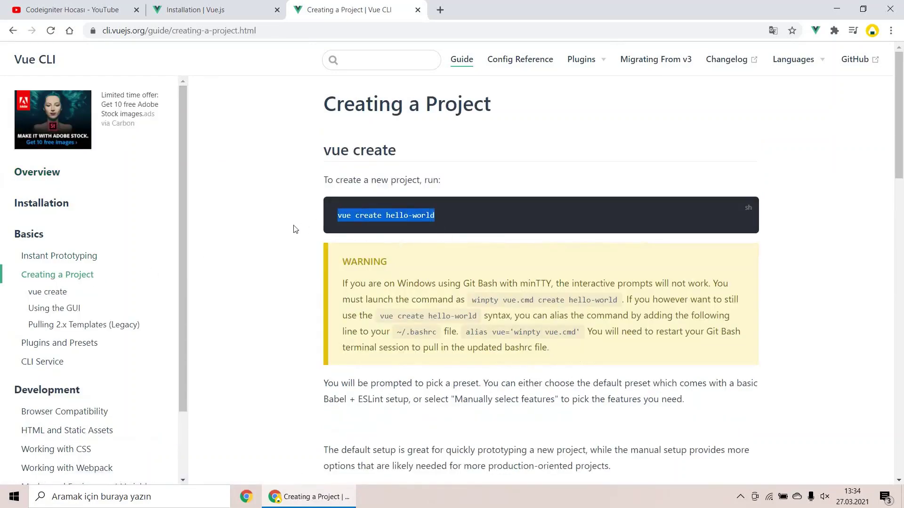
pyautogui.moveTo(364, 215); pyautogui.dragTo(462, 208)
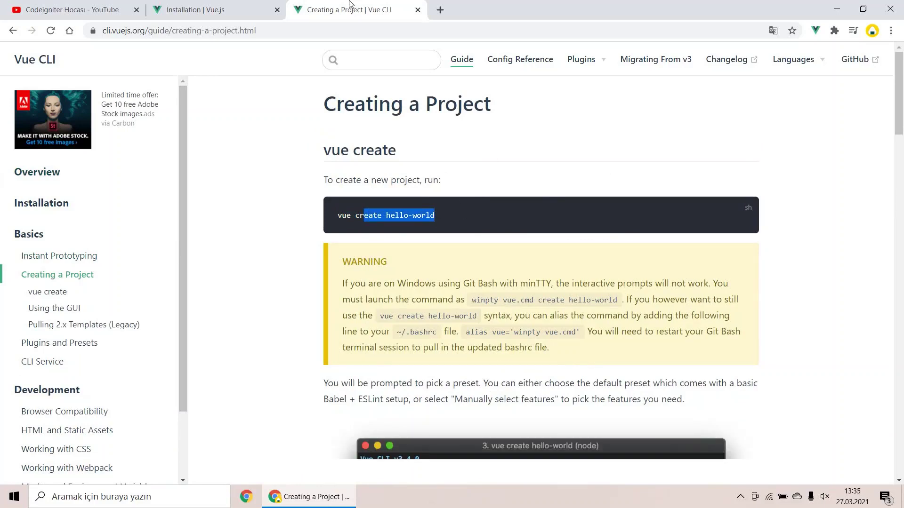
pyautogui.hotkey('ctrl', 'w')
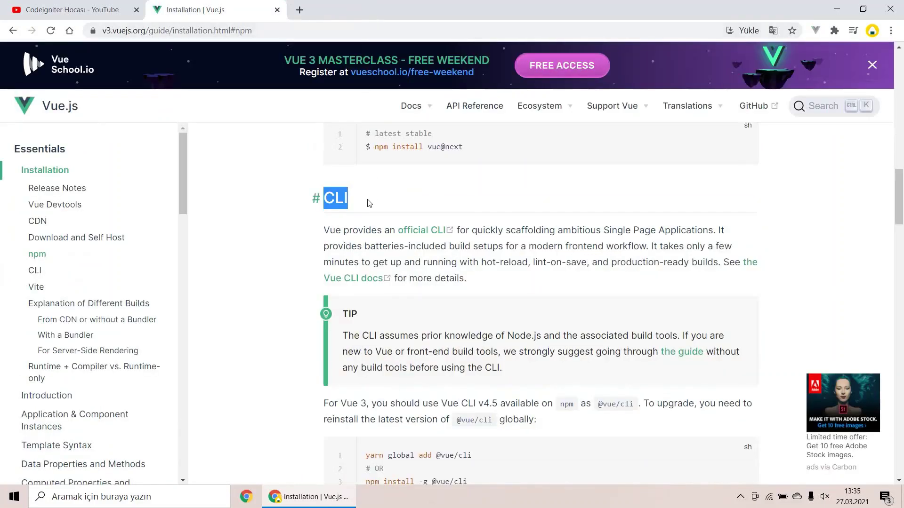
pyautogui.scroll(2, 368, 208)
pyautogui.click(361, 150)
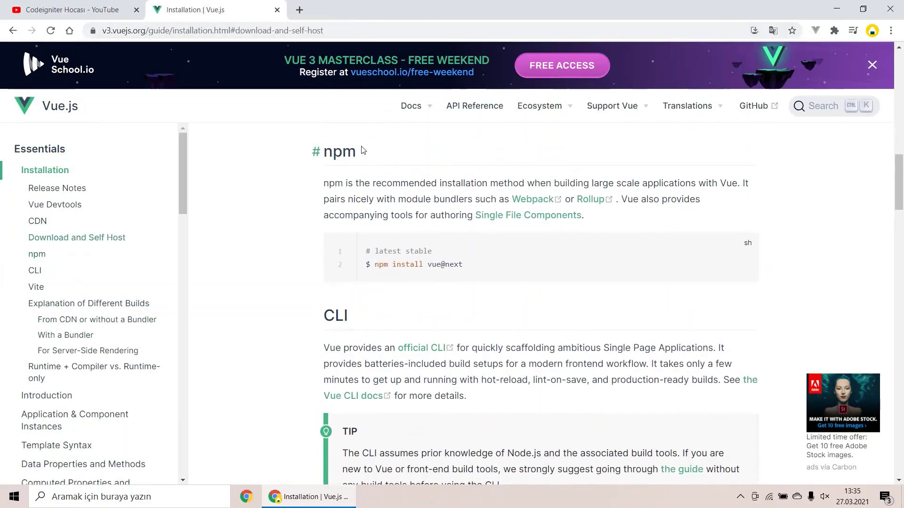
# - In a new tab, search Google for npm, then node, and open the Node.js Downloads page
pyautogui.click(300, 9)
pyautogui.write('google.com')
pyautogui.press('Return')
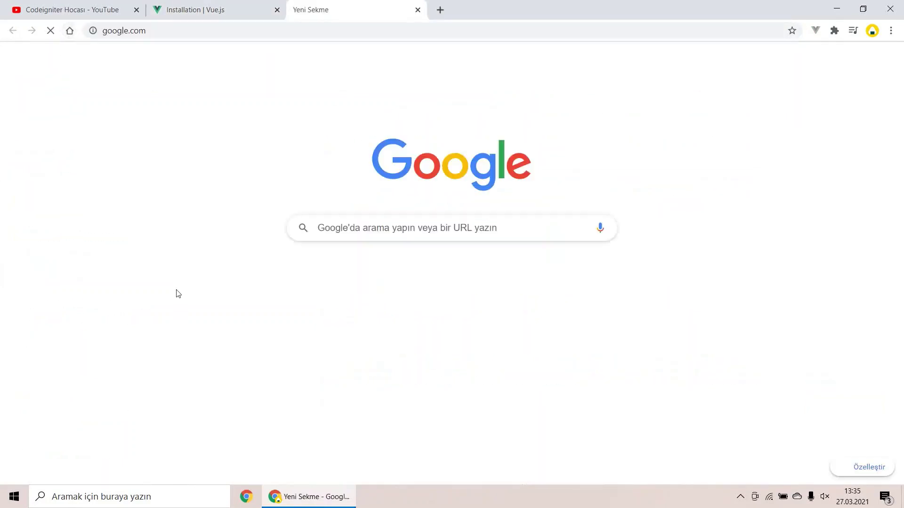
pyautogui.write('npm')
pyautogui.press('Return')
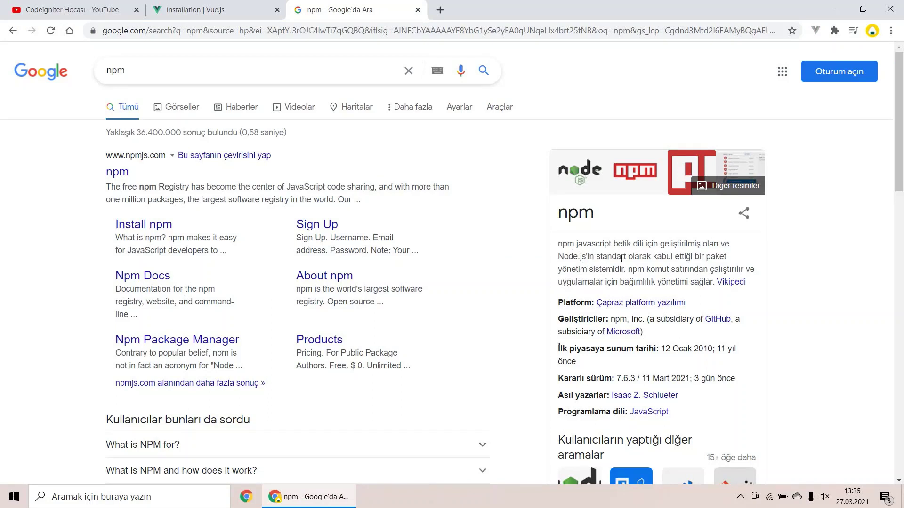
pyautogui.doubleClick(588, 212)
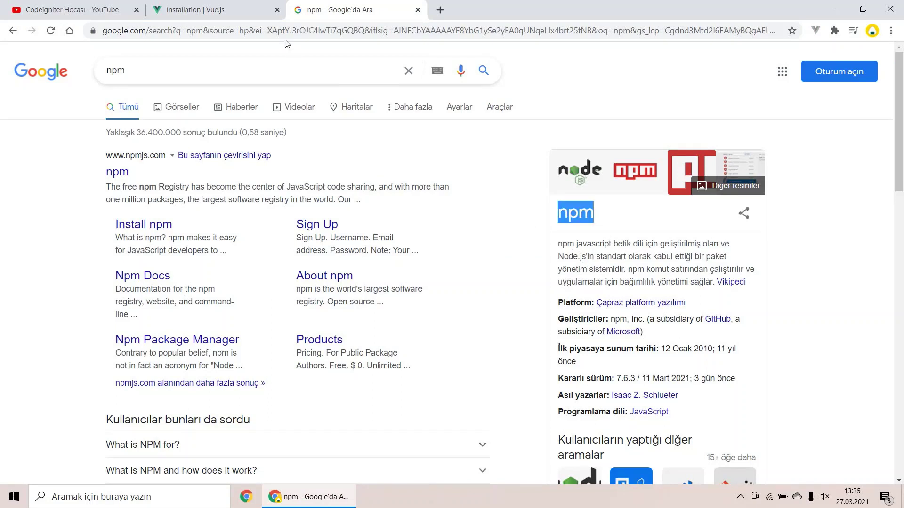
pyautogui.doubleClick(251, 77)
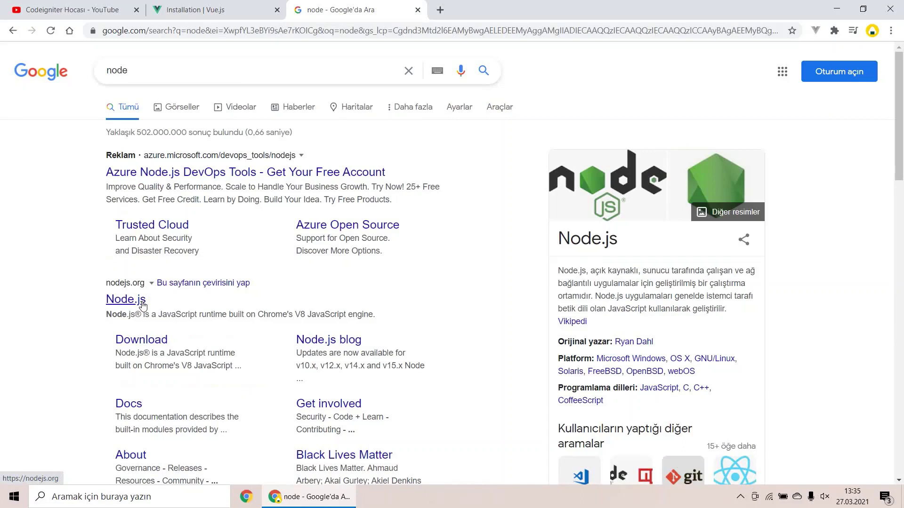
pyautogui.click(142, 339)
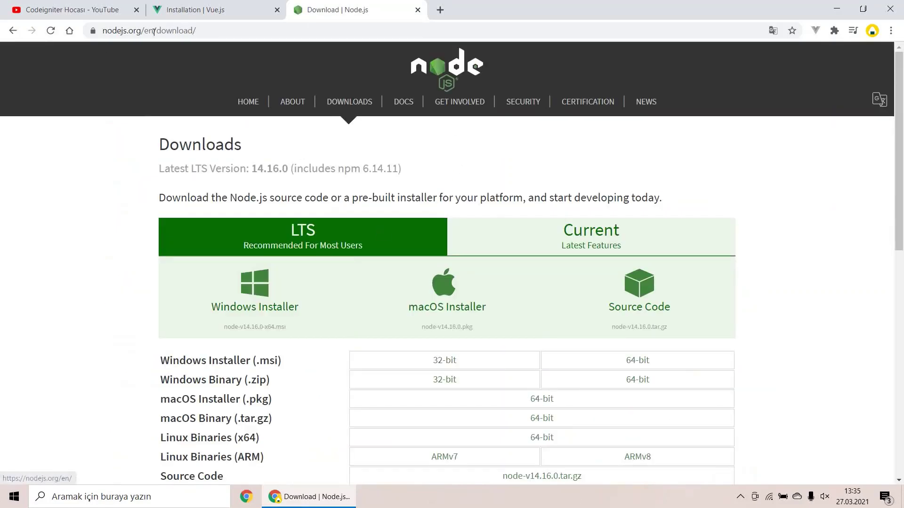
pyautogui.scroll(-1, 205, 174)
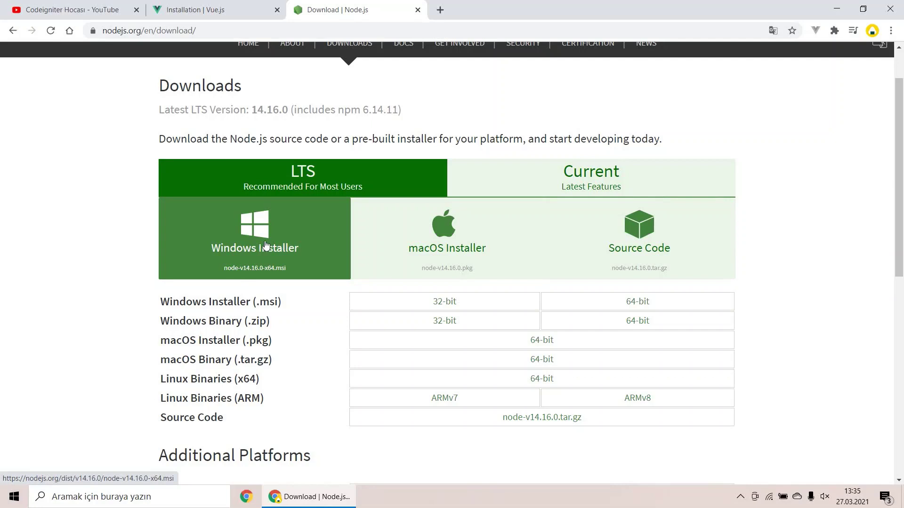
# - Launch Command Prompt and run node -v and npm -v, showing v12.16.1 and 6.14.11
pyautogui.click(14, 497)
pyautogui.write('cm')
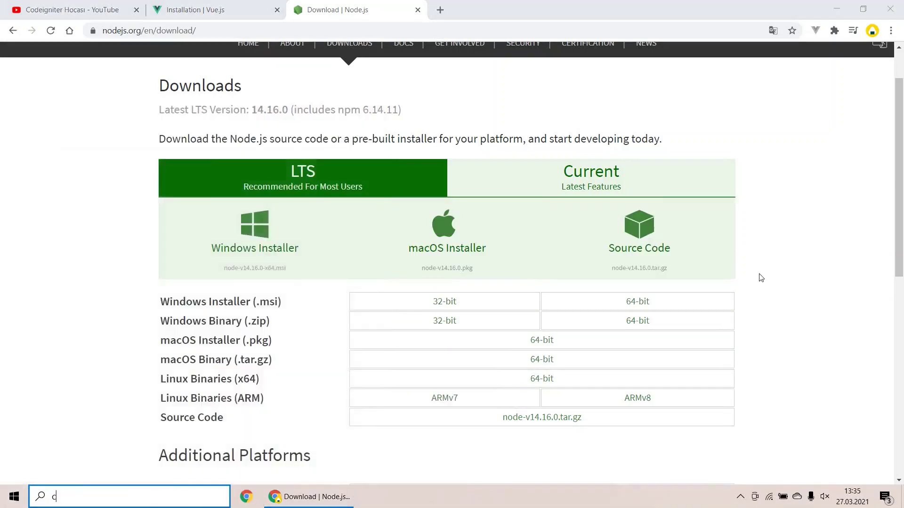
pyautogui.write('d')
pyautogui.press('Return')
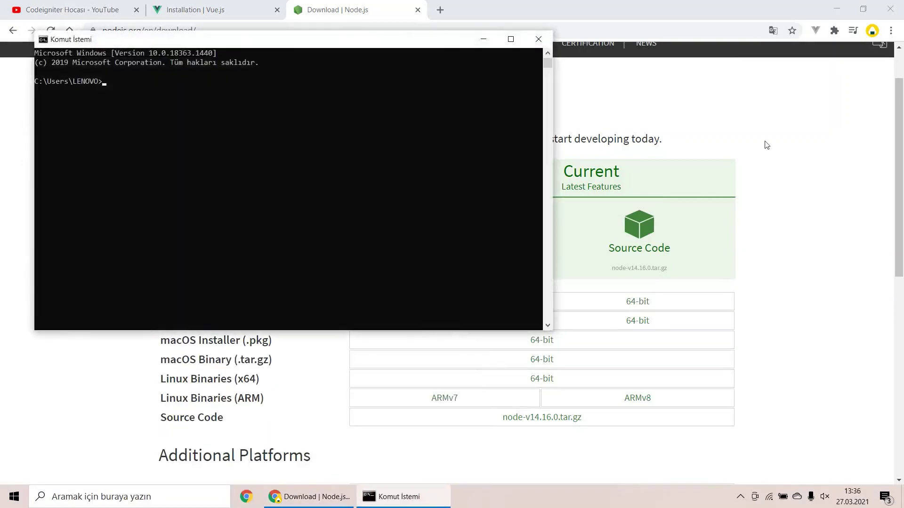
pyautogui.click(304, 141)
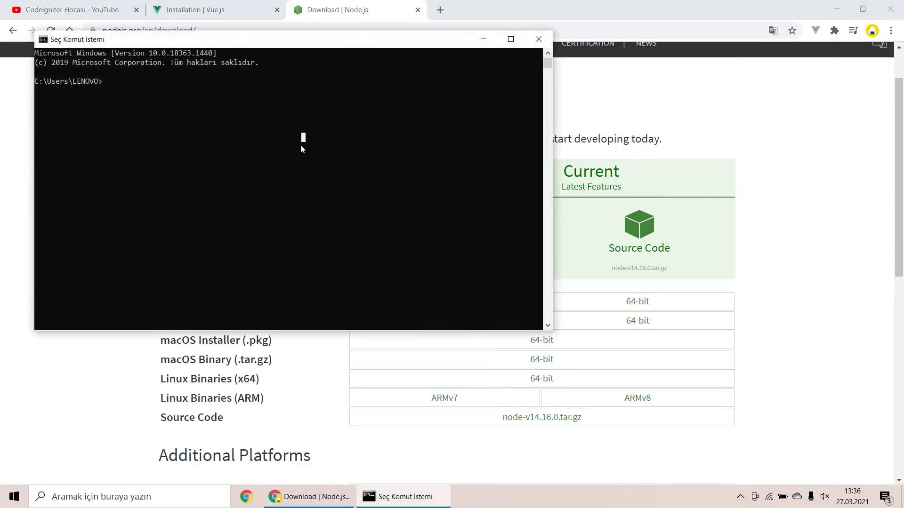
pyautogui.write('node -v')
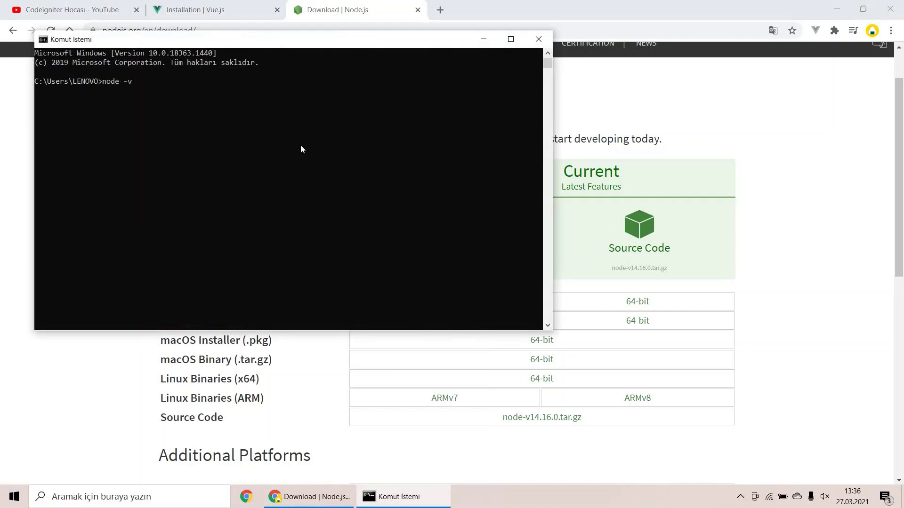
pyautogui.press('Return')
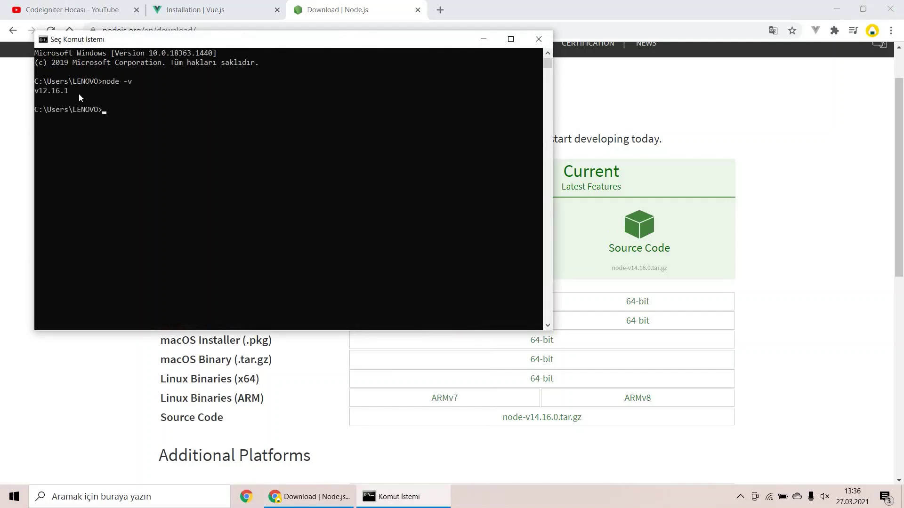
pyautogui.moveTo(84, 90); pyautogui.dragTo(36, 92)
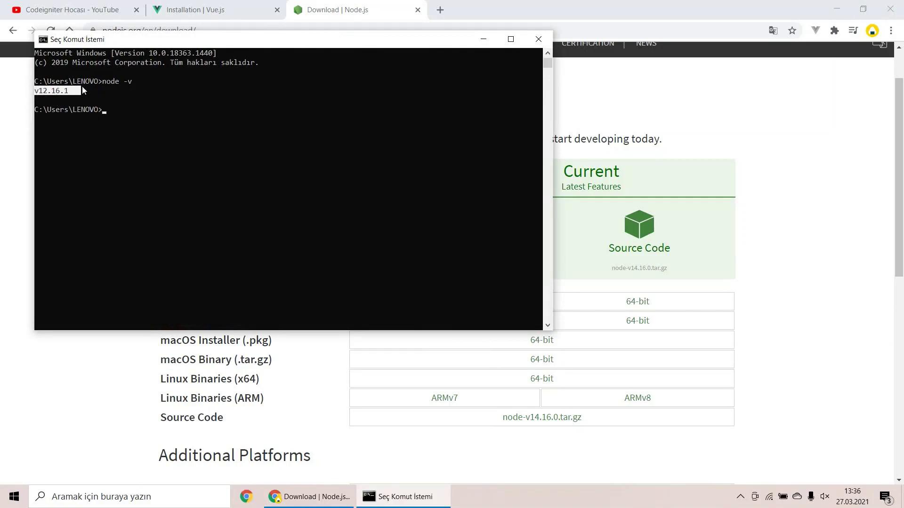
pyautogui.click(143, 128)
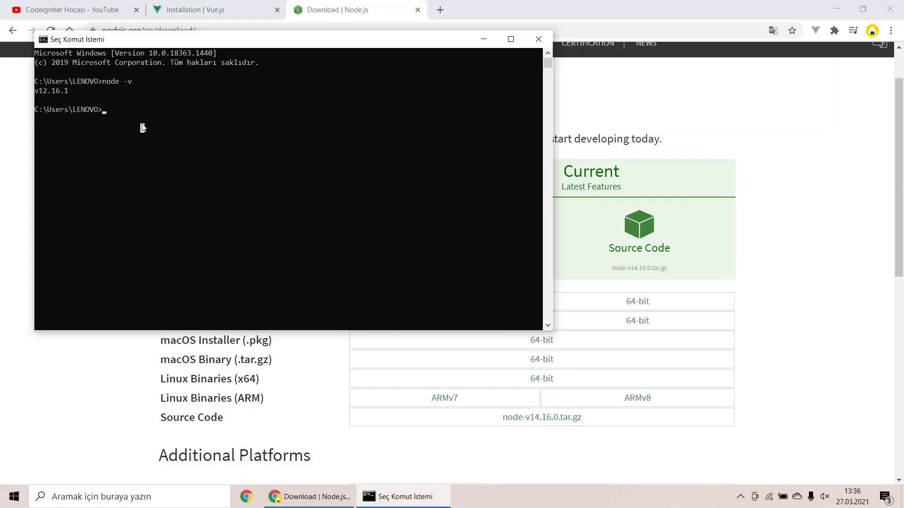
pyautogui.write('npm -')
pyautogui.write('v')
pyautogui.press('Return')
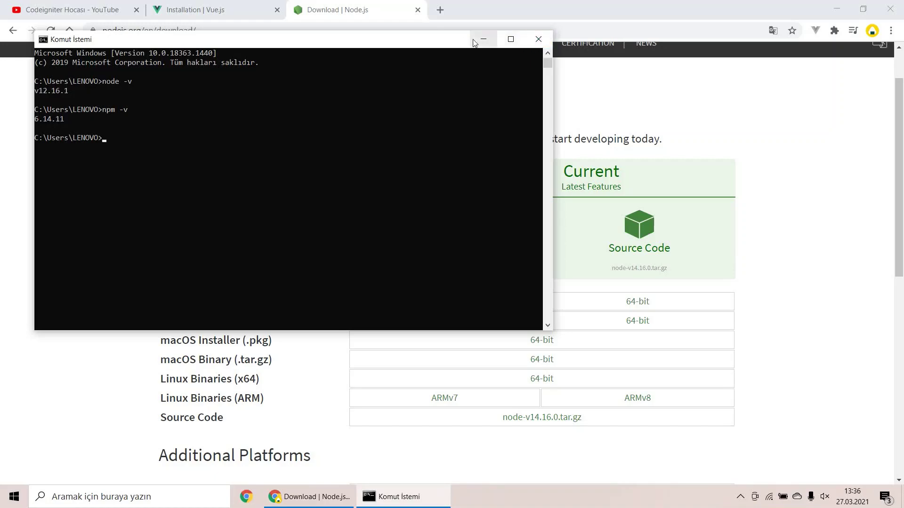
pyautogui.click(195, 9)
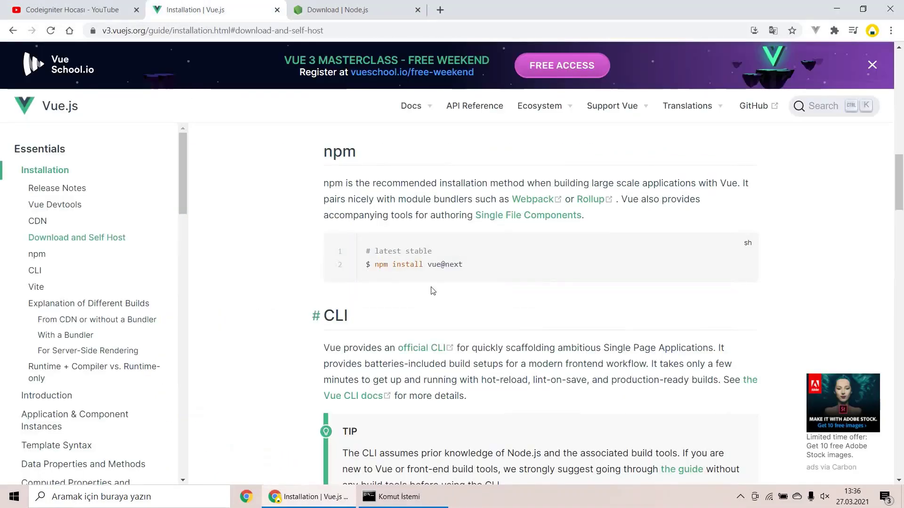
pyautogui.scroll(-3, 446, 269)
pyautogui.scroll(-2, 444, 247)
pyautogui.scroll(-1, 445, 353)
pyautogui.scroll(-1, 445, 354)
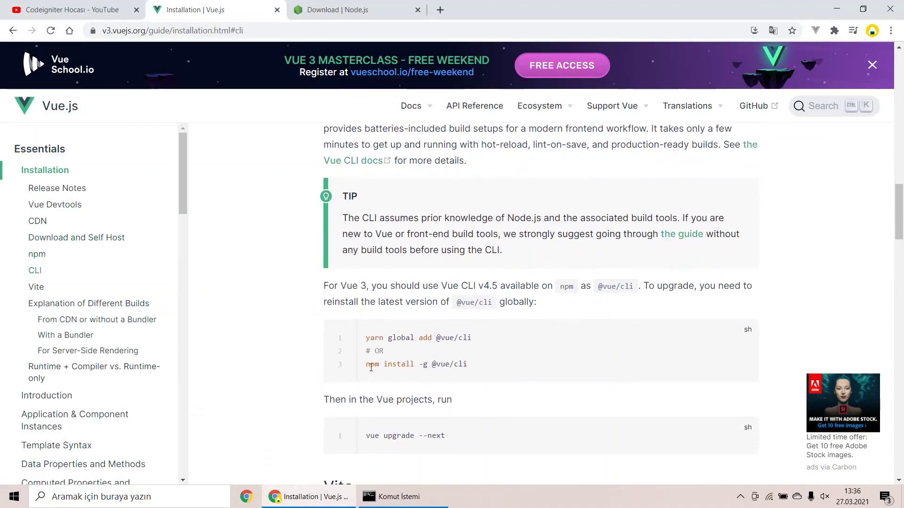
pyautogui.moveTo(367, 365)
pyautogui.mouseDown()
pyautogui.moveTo(385, 351)
pyautogui.moveTo(468, 364)
pyautogui.mouseUp()
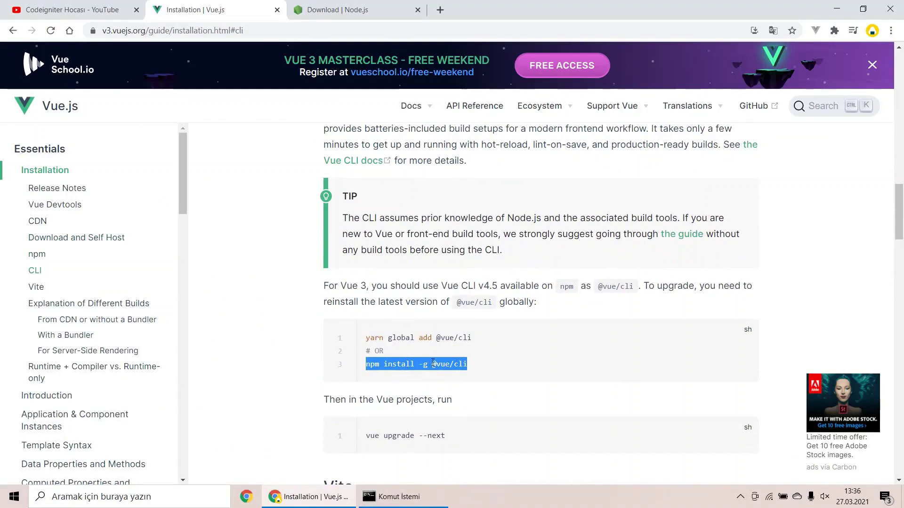
pyautogui.rightClick(432, 364)
pyautogui.click(452, 369)
# - Paste and run the install command in Command Prompt, then close the Vue.js guide tab
pyautogui.click(399, 497)
pyautogui.rightClick(274, 169)
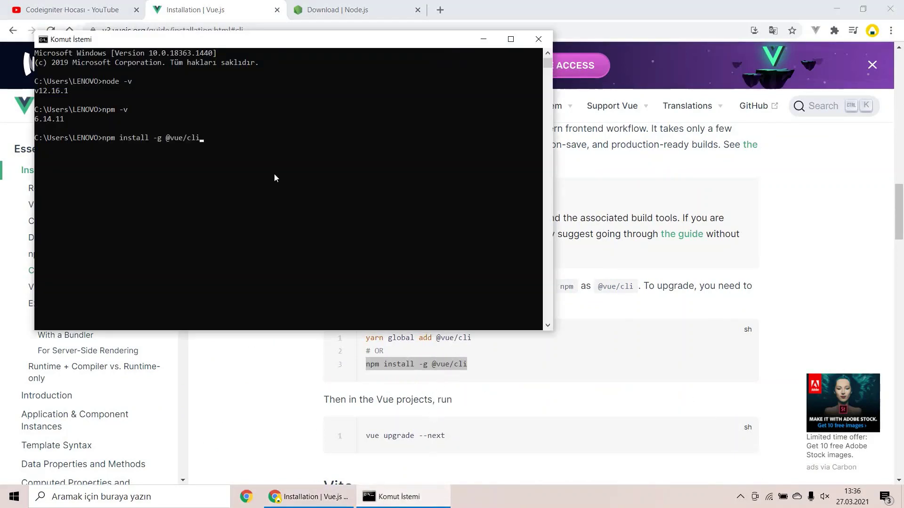
pyautogui.press('Return')
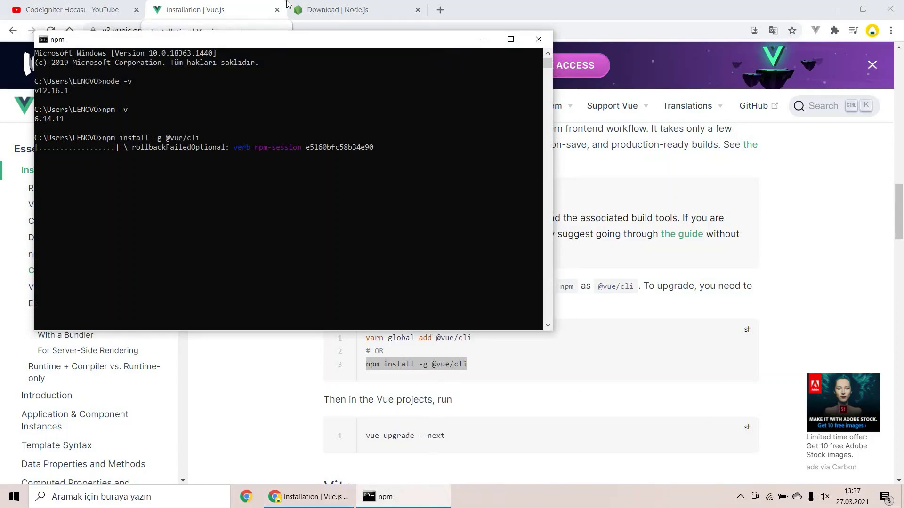
pyautogui.click(254, 8)
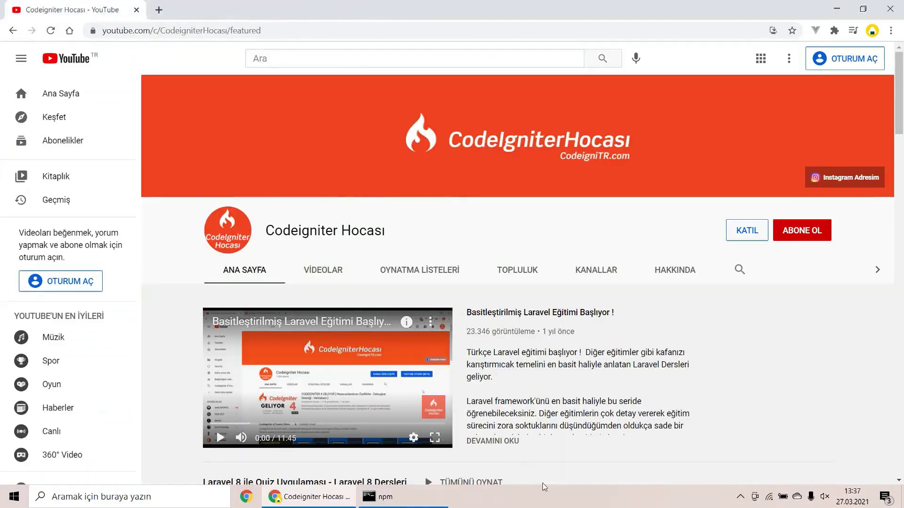
# - Close the Node.js downloads tab, then move and minimize the running install window
pyautogui.click(278, 10)
pyautogui.hotkey('alt', 'Tab')
pyautogui.moveTo(390, 42); pyautogui.dragTo(543, 81)
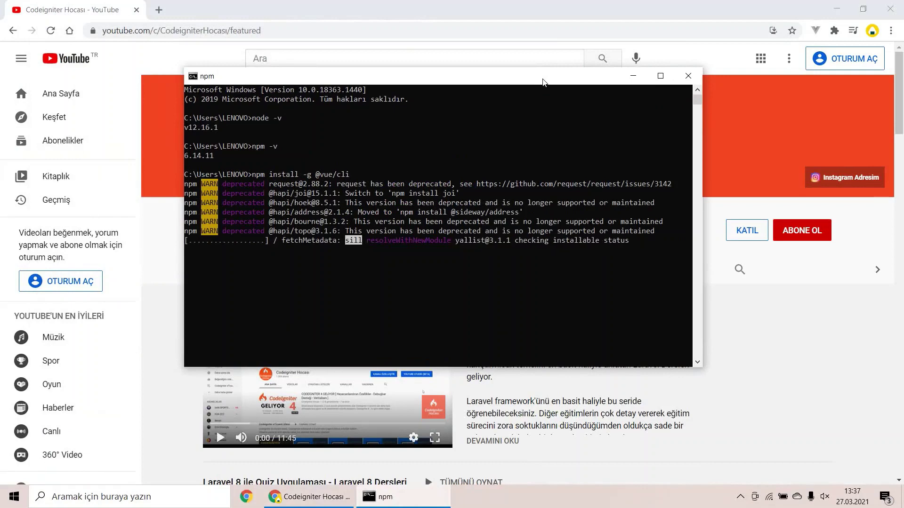
pyautogui.click(625, 70)
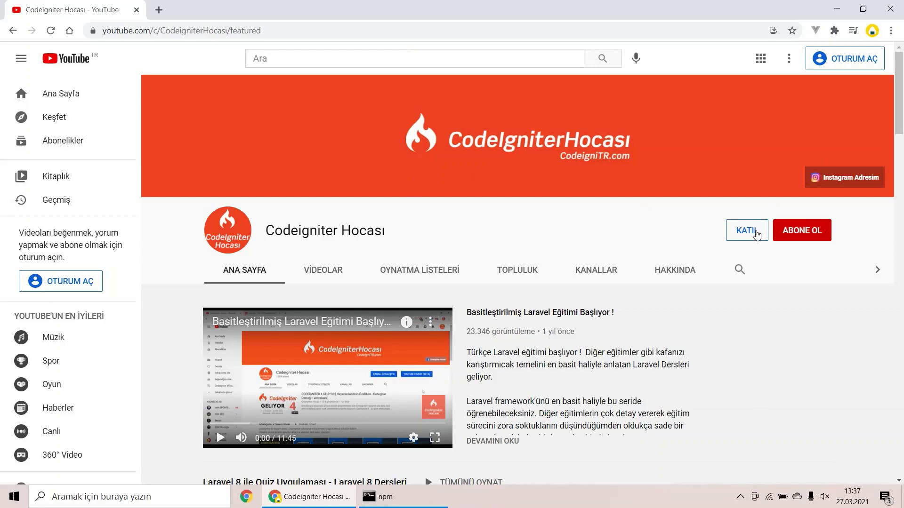
# - Try joining the CodeIgniter Hocası channel, dismiss the prompt, and restore the install window
pyautogui.click(755, 234)
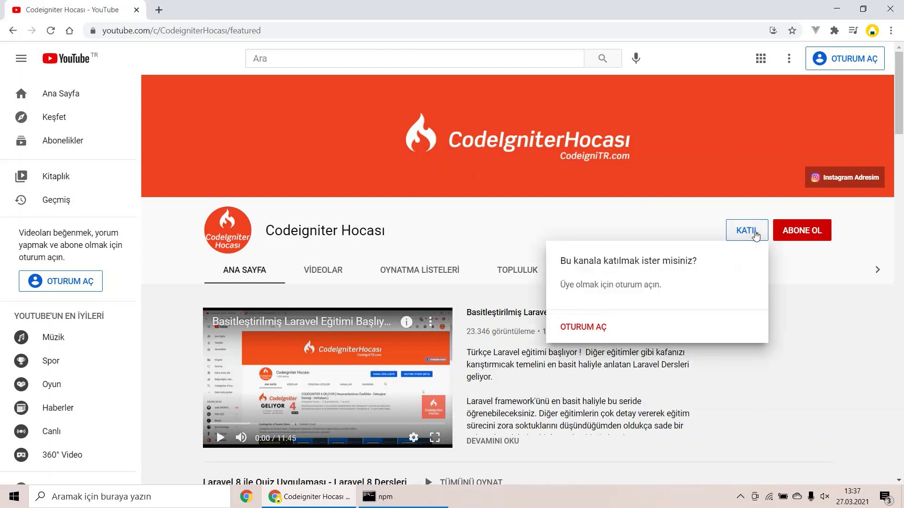
pyautogui.click(581, 226)
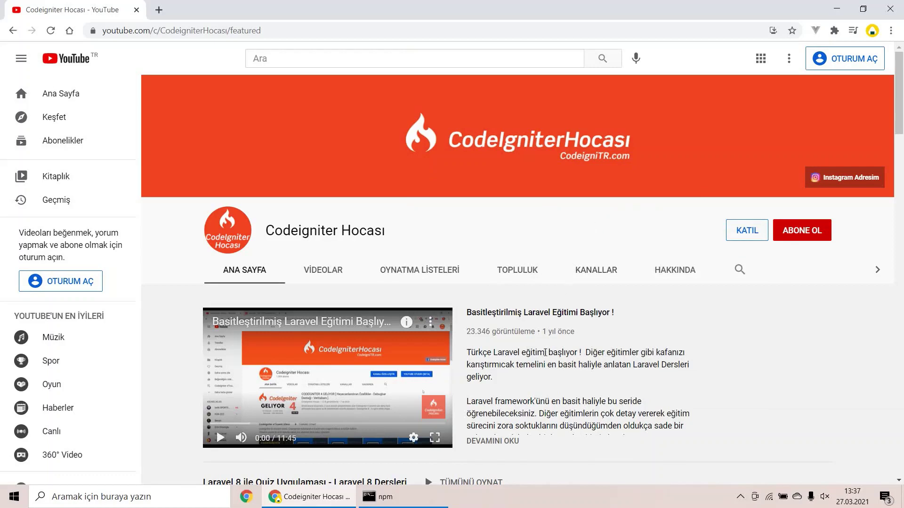
pyautogui.click(384, 497)
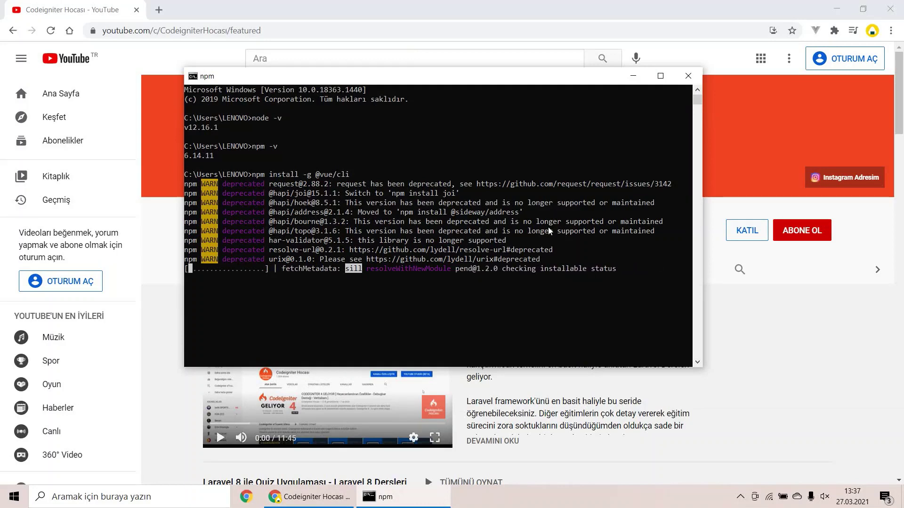
# - Launch Visual Studio Code from Windows search and close words.json
pyautogui.press('super')
pyautogui.write('vis')
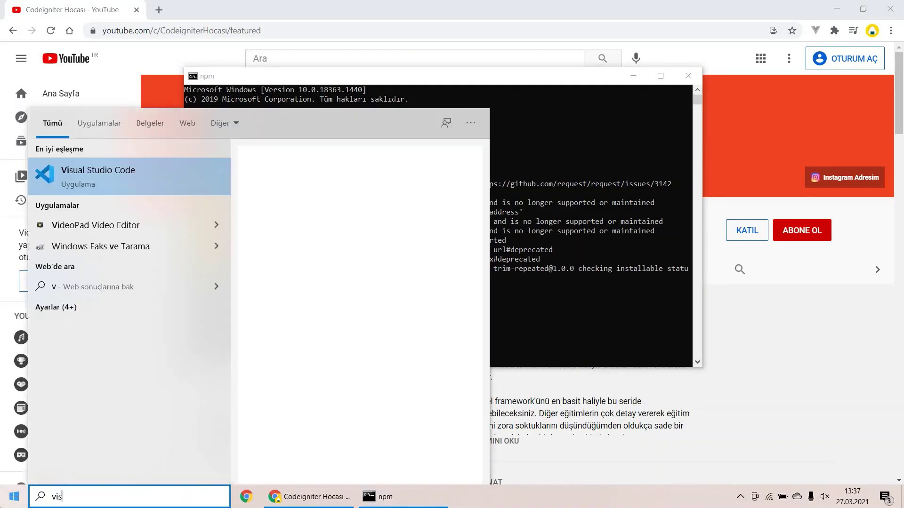
pyautogui.press('Return')
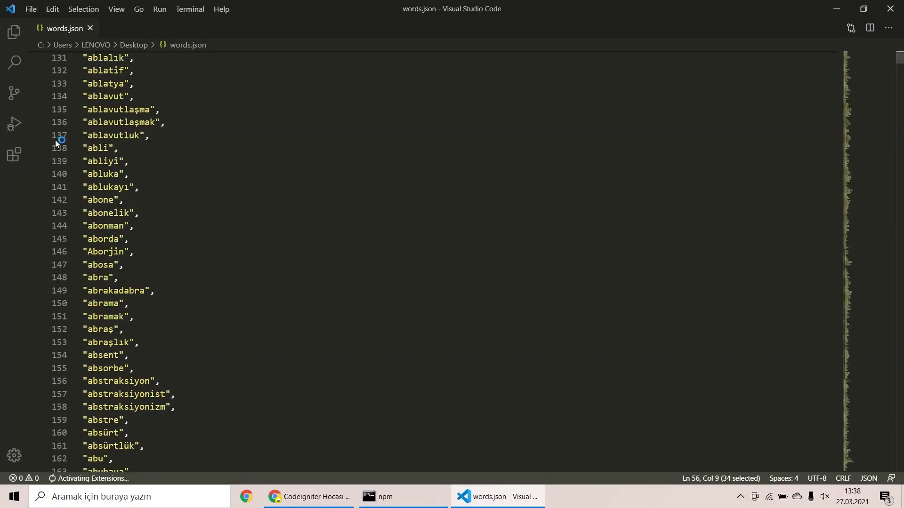
pyautogui.click(89, 28)
# - Browse installed extensions, view and close Vue 3 Snippets details, then return to Command Prompt
pyautogui.click(14, 155)
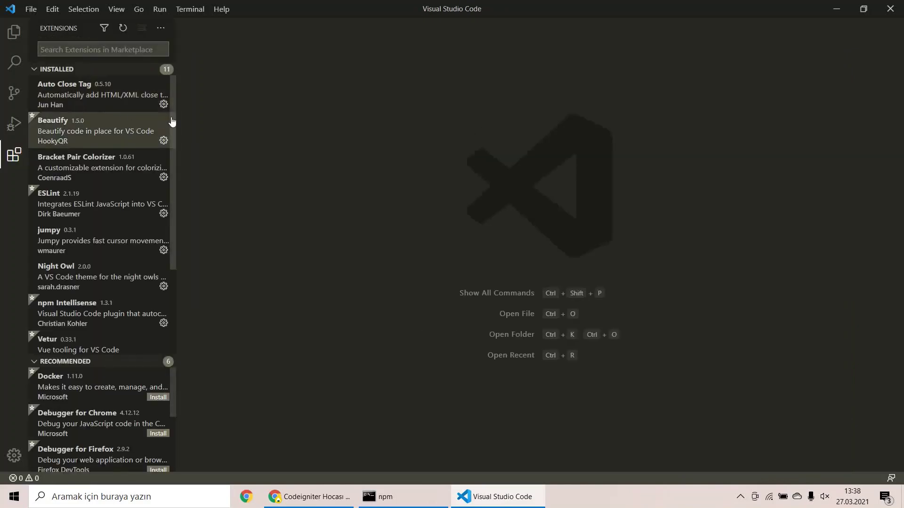
pyautogui.moveTo(173, 119); pyautogui.dragTo(169, 237)
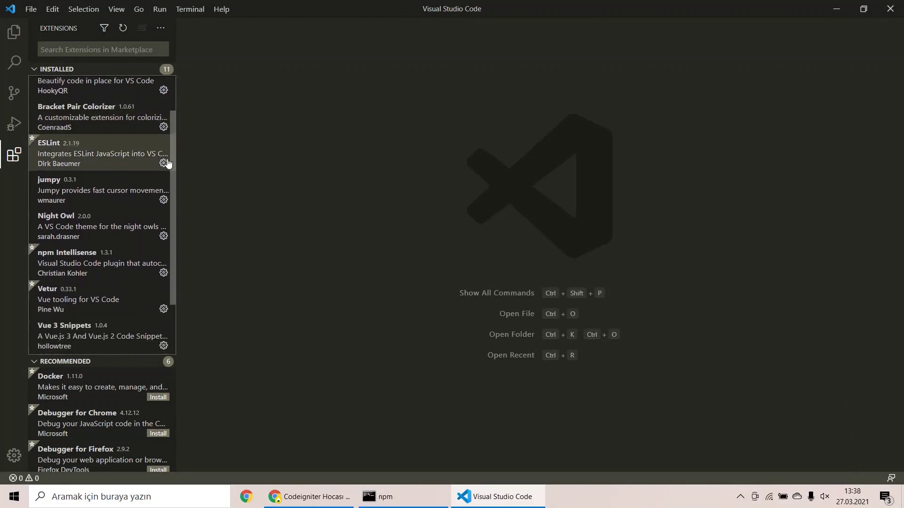
pyautogui.scroll(3, 113, 177)
pyautogui.scroll(2, 113, 113)
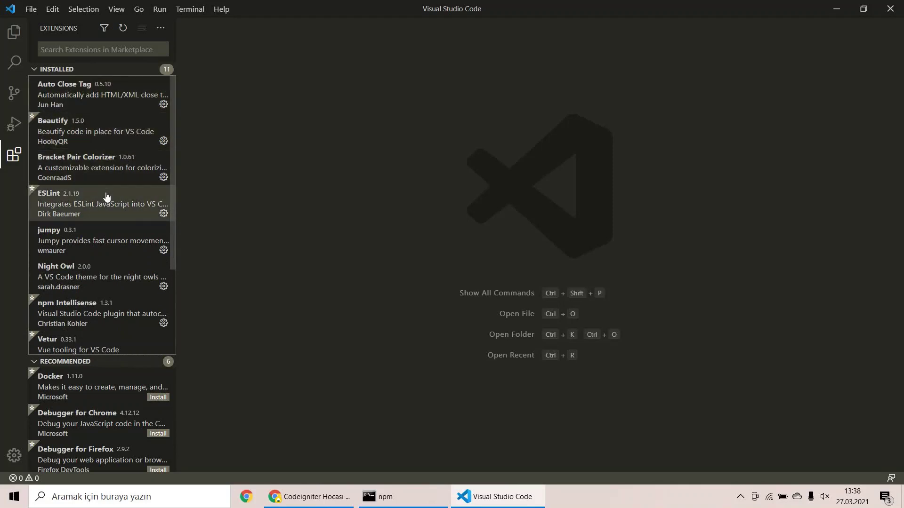
pyautogui.moveTo(111, 198)
pyautogui.scroll(-1, 111, 197)
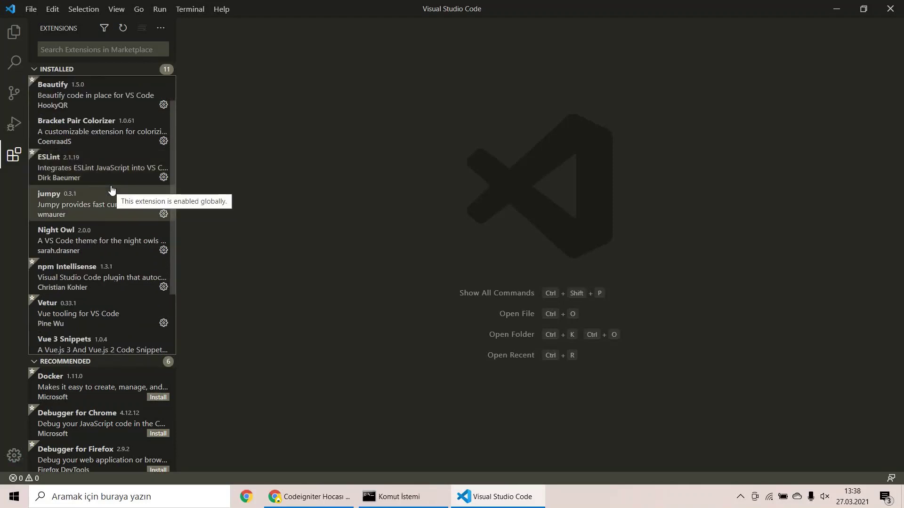
pyautogui.scroll(-2, 111, 198)
pyautogui.scroll(-1, 114, 208)
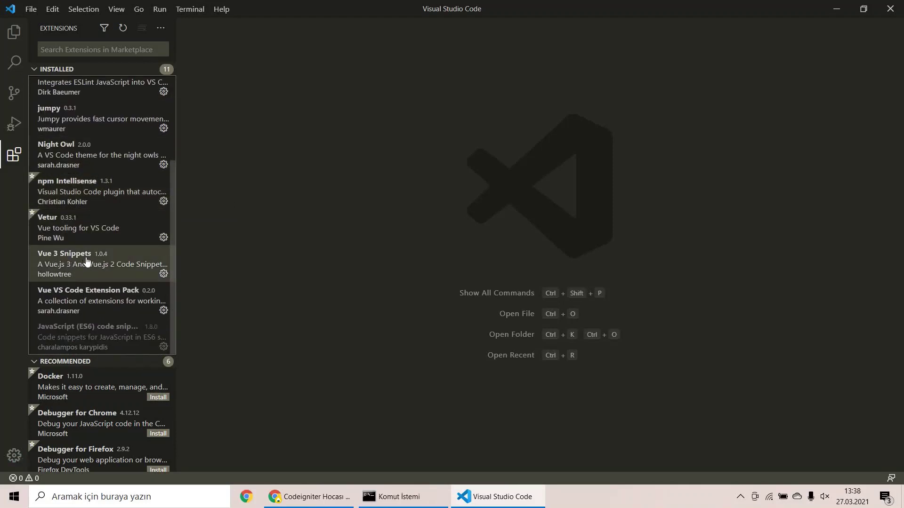
pyautogui.click(107, 260)
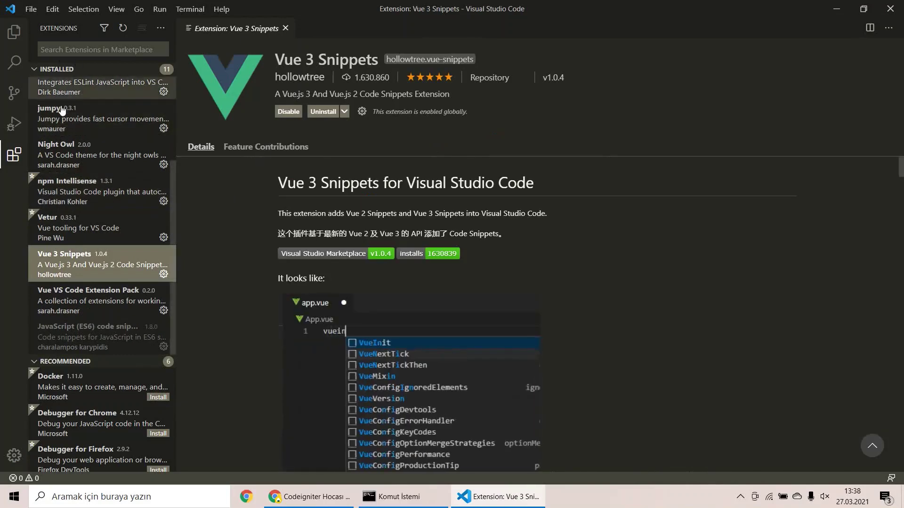
pyautogui.click(286, 28)
pyautogui.click(399, 496)
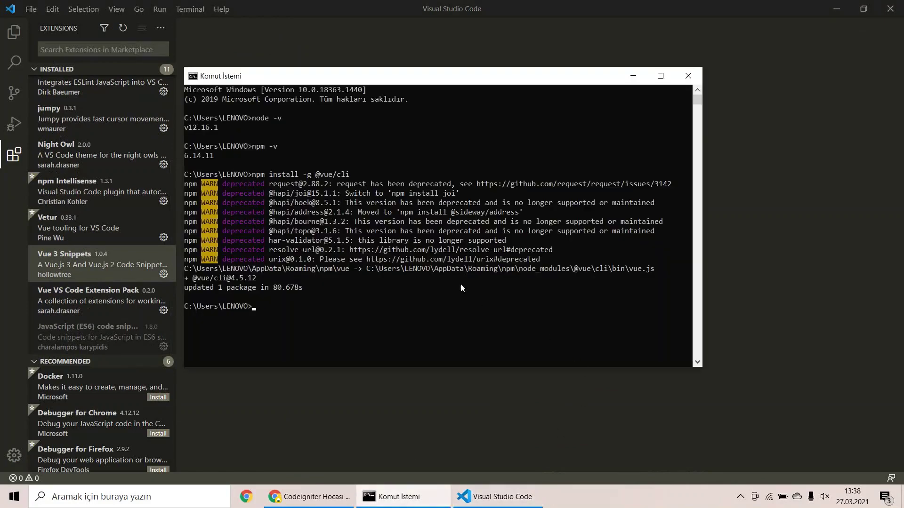
pyautogui.click(445, 296)
# - Minimize VS Code and Chrome, run vue to list its commands, then launch vue ui
pyautogui.click(820, 7)
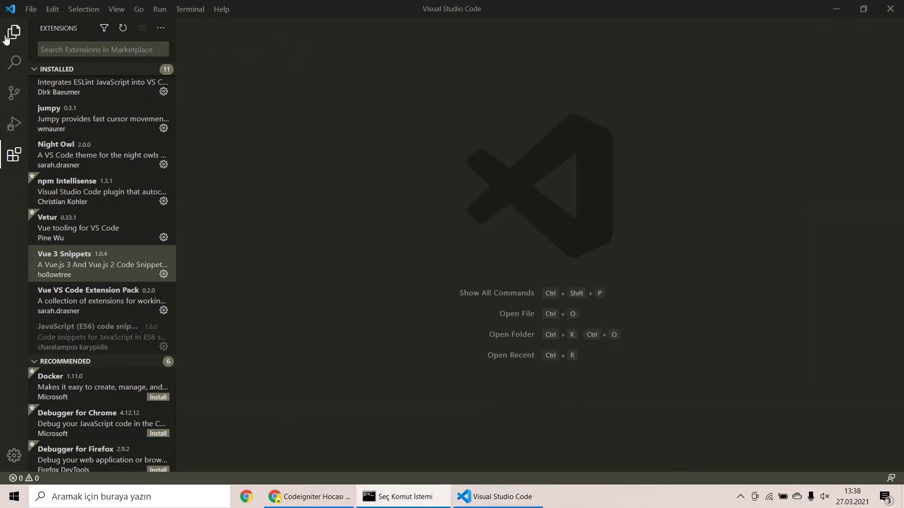
pyautogui.hotkey('ctrl', 'shift', 'e')
pyautogui.click(836, 6)
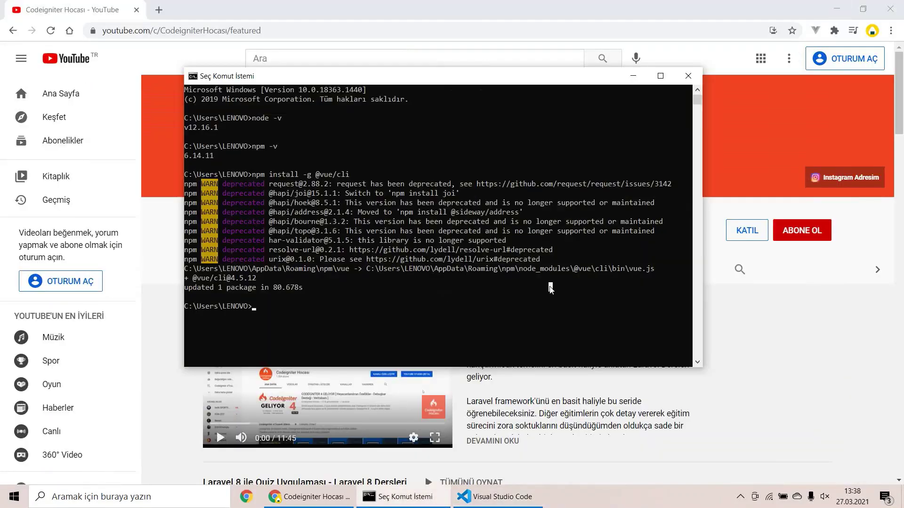
pyautogui.click(836, 14)
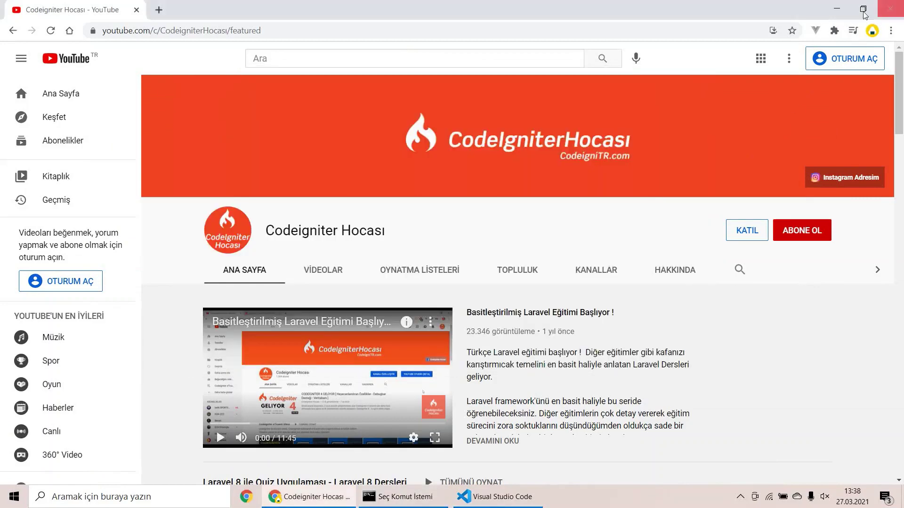
pyautogui.click(433, 302)
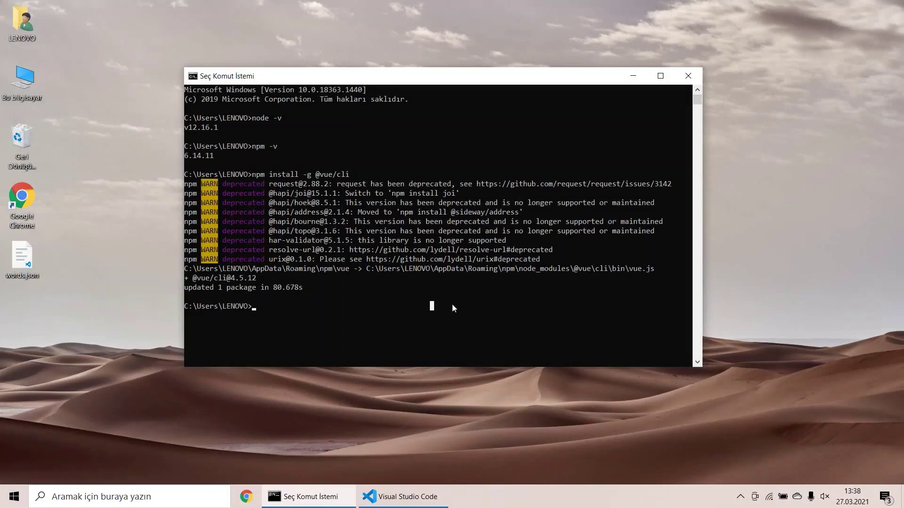
pyautogui.write('vue')
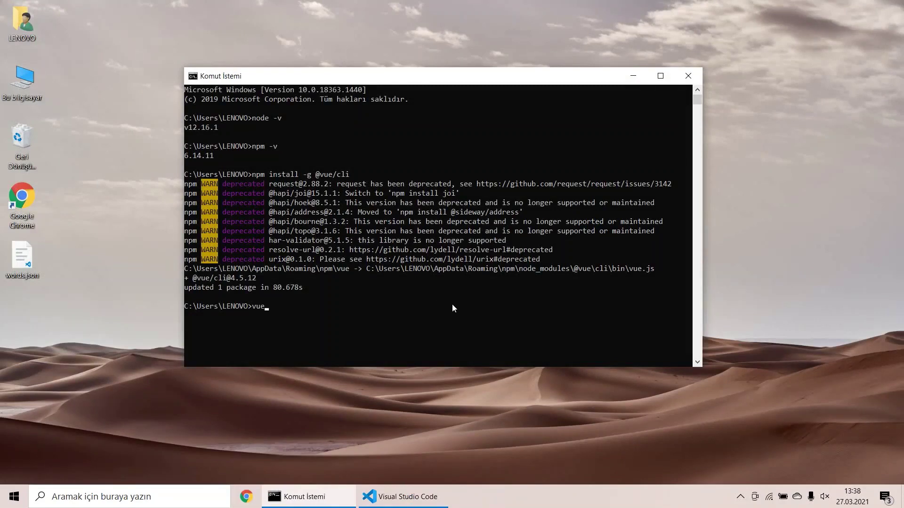
pyautogui.press('Return')
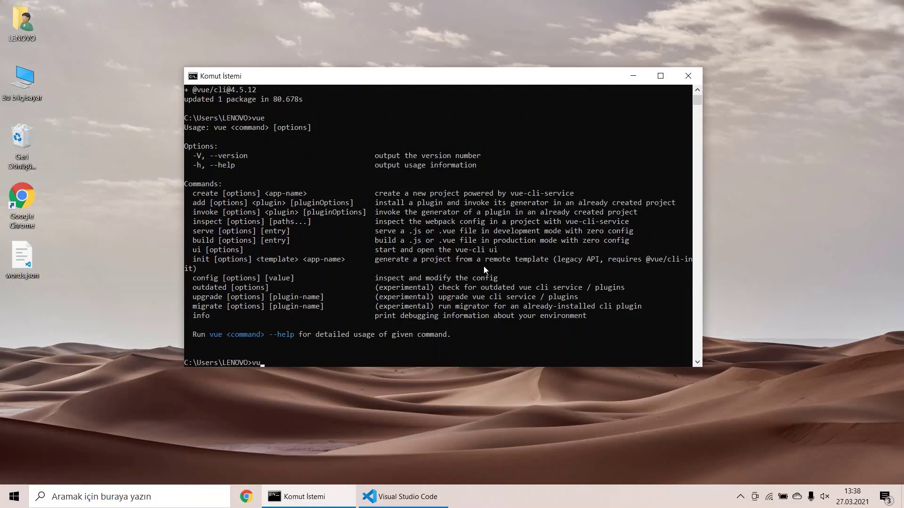
pyautogui.write('i')
pyautogui.press('Return')
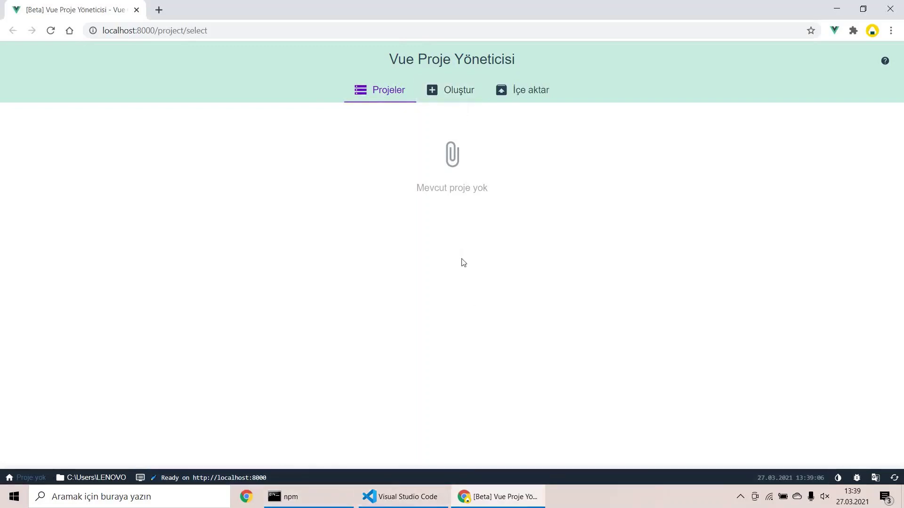
# - Open the new-project form under Oluştur, then close Chrome and focus the console
pyautogui.click(466, 96)
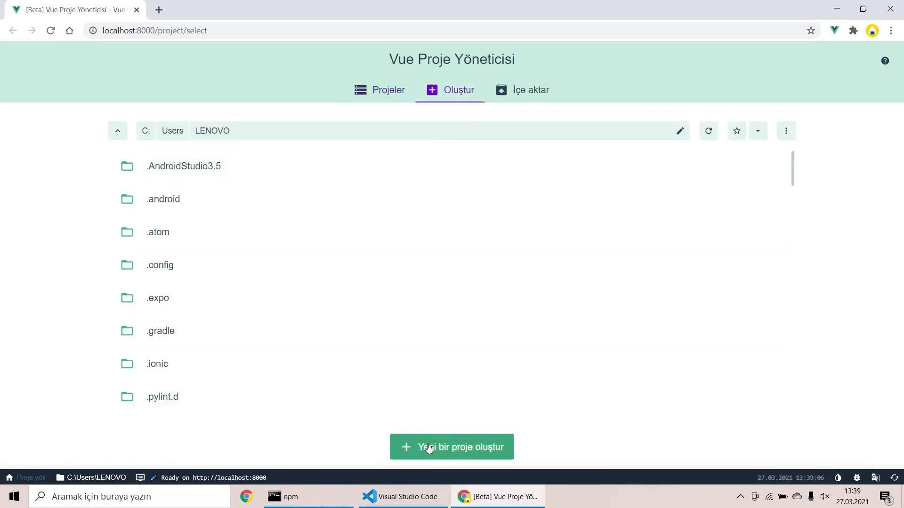
pyautogui.click(432, 447)
pyautogui.scroll(-1, 420, 205)
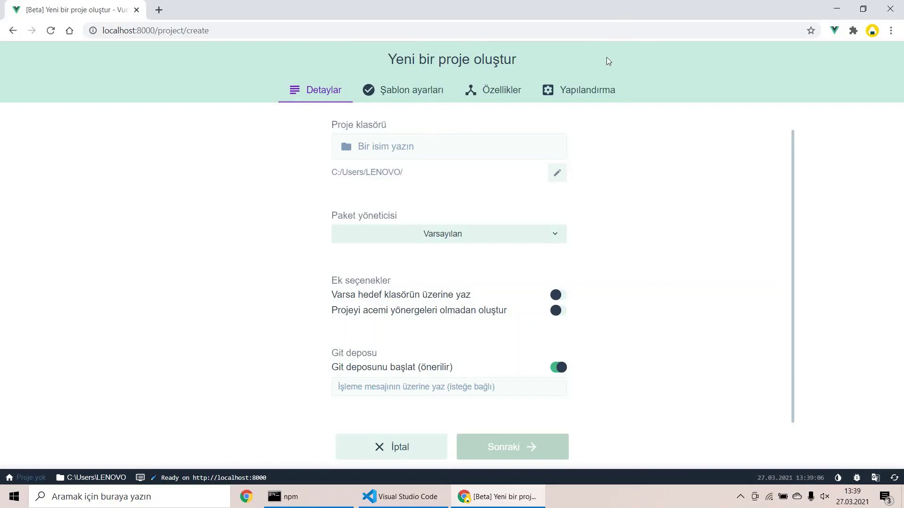
pyautogui.click(889, 9)
pyautogui.click(492, 311)
pyautogui.click(502, 309)
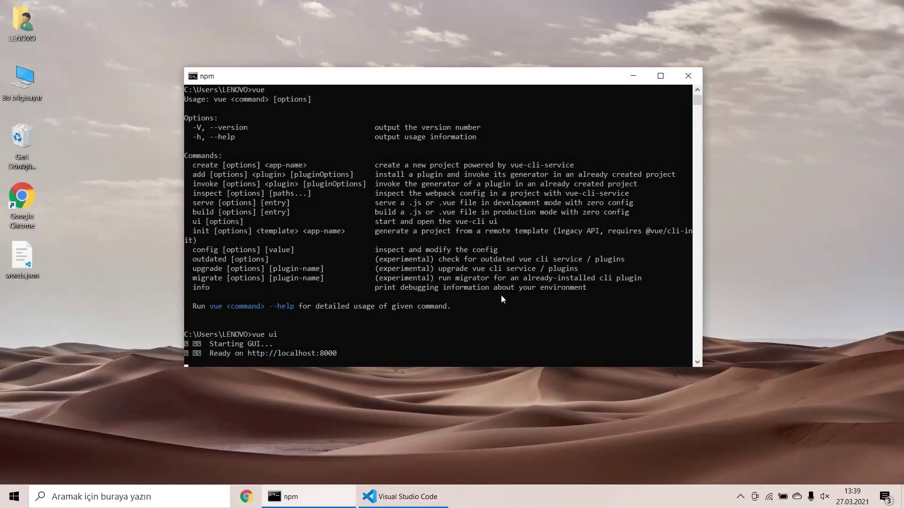
pyautogui.scroll(3, 500, 295)
pyautogui.scroll(-6, 435, 285)
pyautogui.scroll(1, 436, 286)
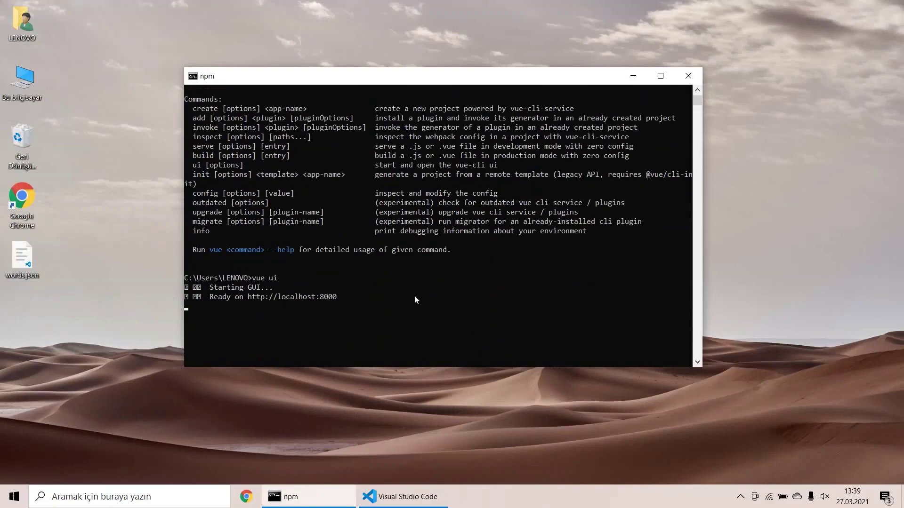
# - Stop vue ui, change into the Desktop folder, and run vue create fast-typing
pyautogui.hotkey('ctrl', 'c')
pyautogui.hotkey('ctrl', 'c')
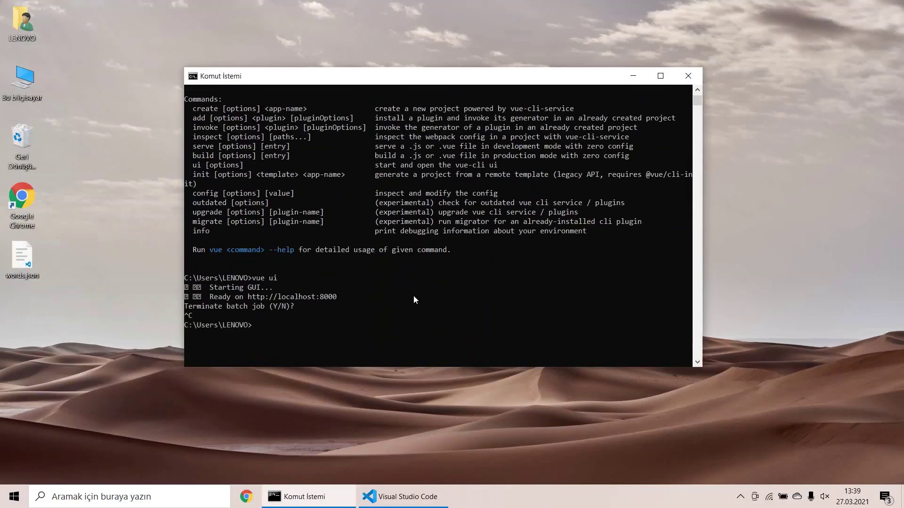
pyautogui.scroll(1, 513, 293)
pyautogui.scroll(-1, 350, 197)
pyautogui.scroll(1, 373, 268)
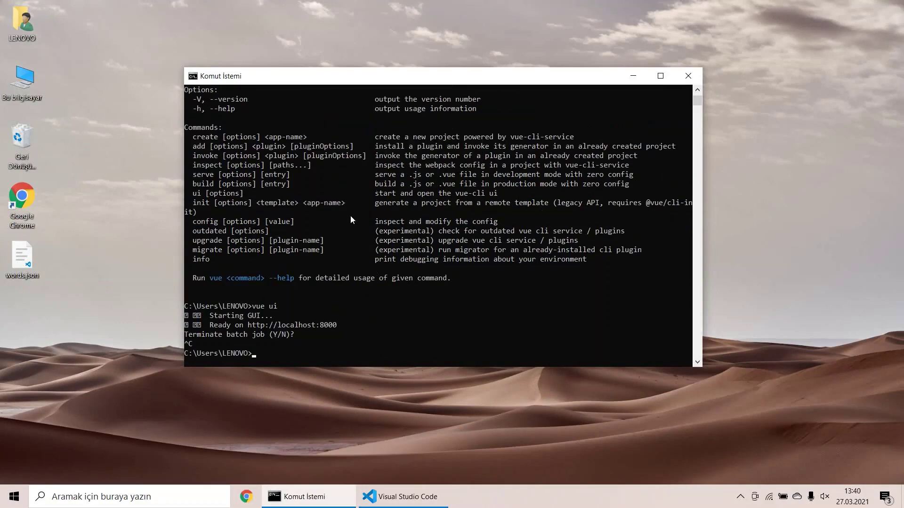
pyautogui.scroll(2, 350, 216)
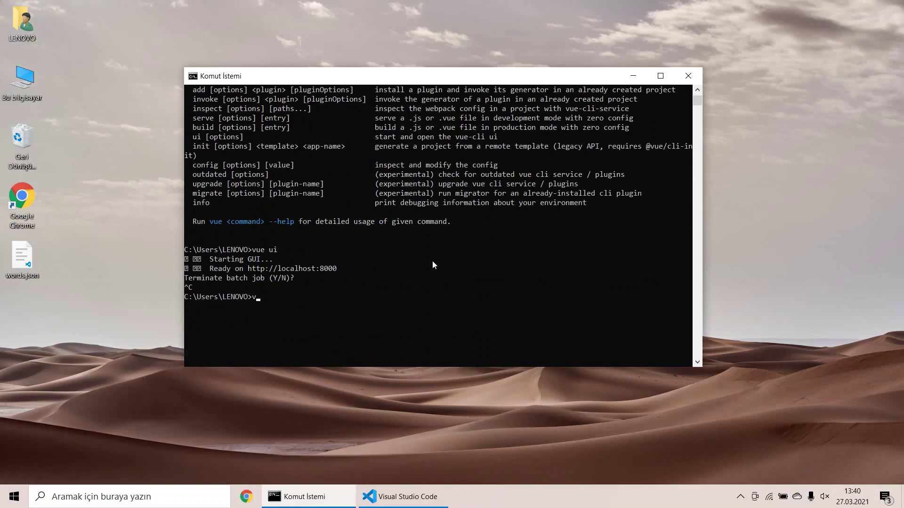
pyautogui.write('ue create')
pyautogui.scroll(1, 304, 153)
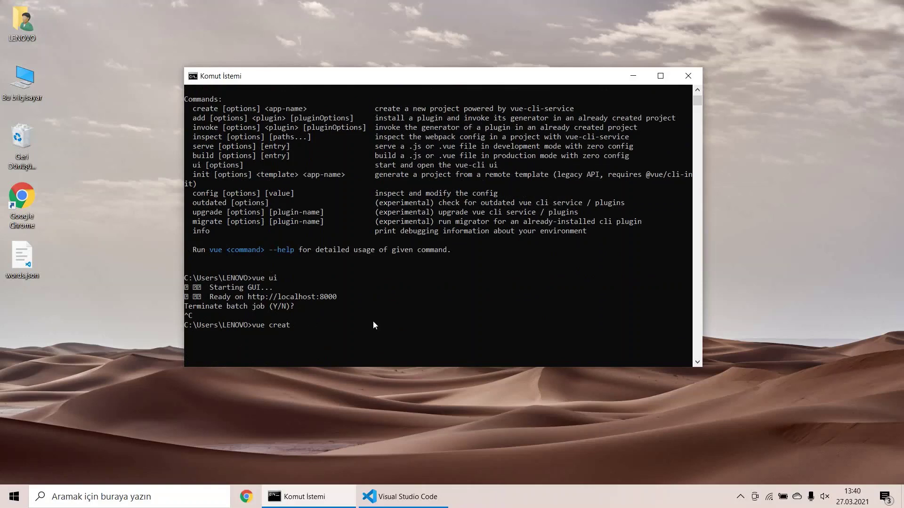
pyautogui.press('BackSpace')
pyautogui.press('BackSpace')
pyautogui.press('BackSpace')
pyautogui.write('cd Desktop')
pyautogui.press('Return')
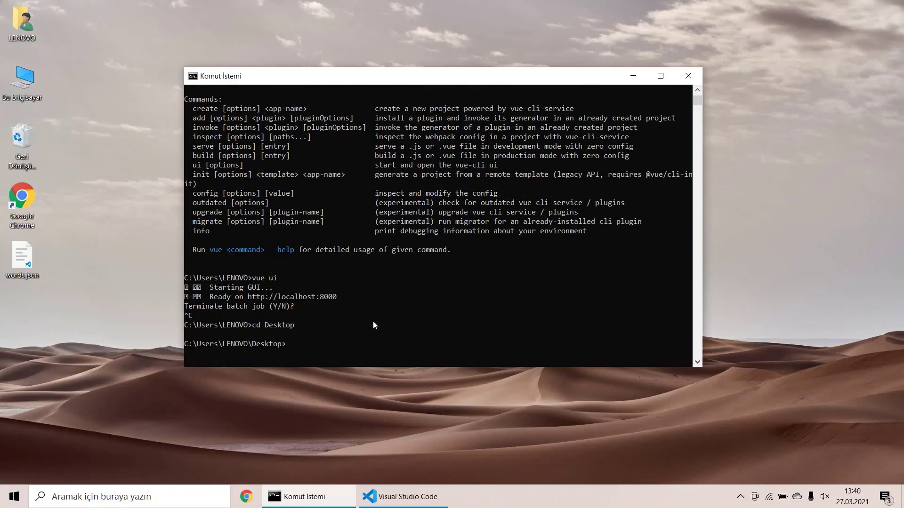
pyautogui.write('vue create ')
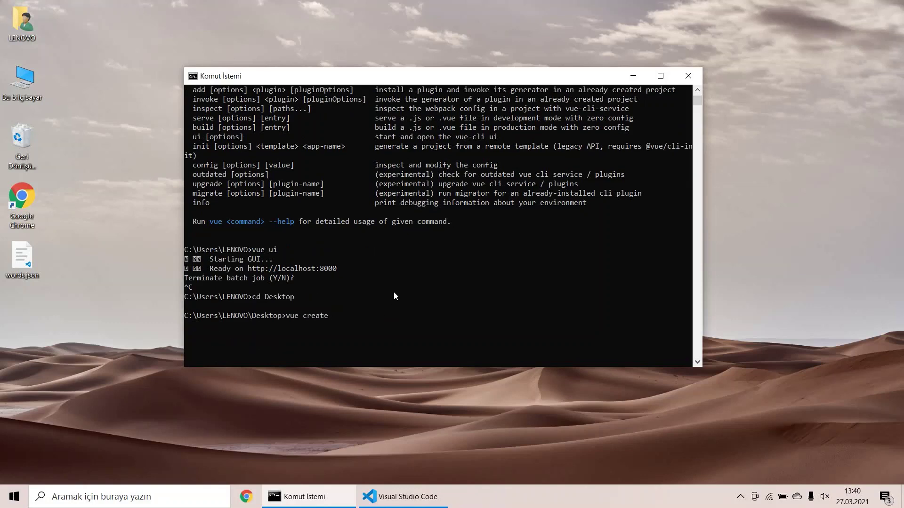
pyautogui.write('fast')
pyautogui.write('typing')
pyautogui.press('Return')
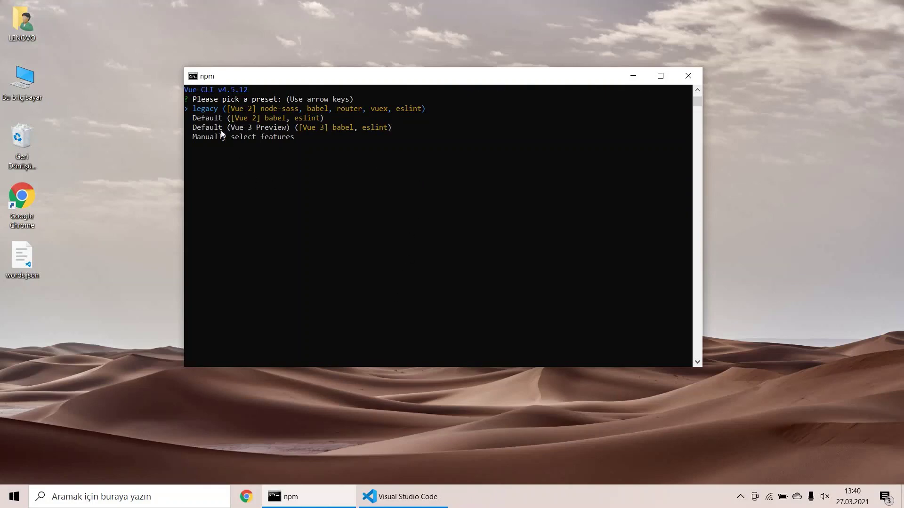
# - Select 'Manually select features' in the Vue CLI preset prompt
pyautogui.moveTo(474, 84); pyautogui.dragTo(489, 80)
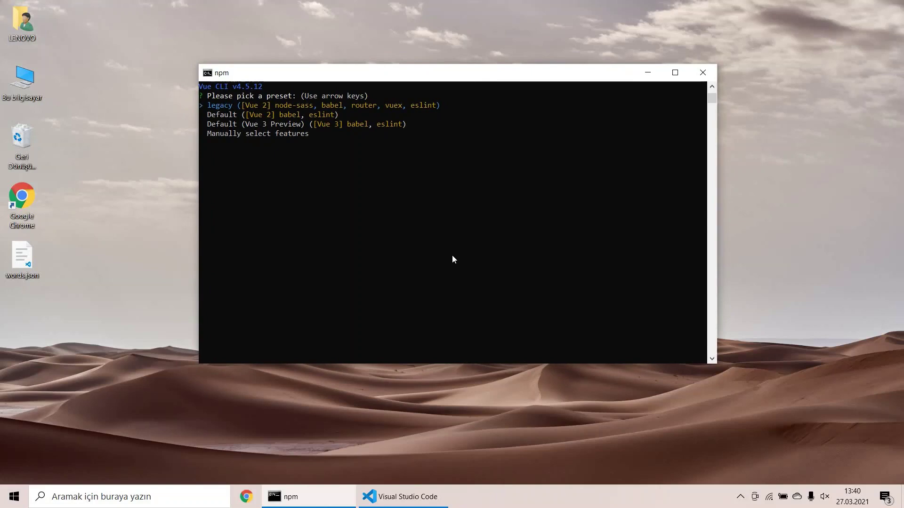
pyautogui.press('Down')
pyautogui.press('Down')
pyautogui.press('Down')
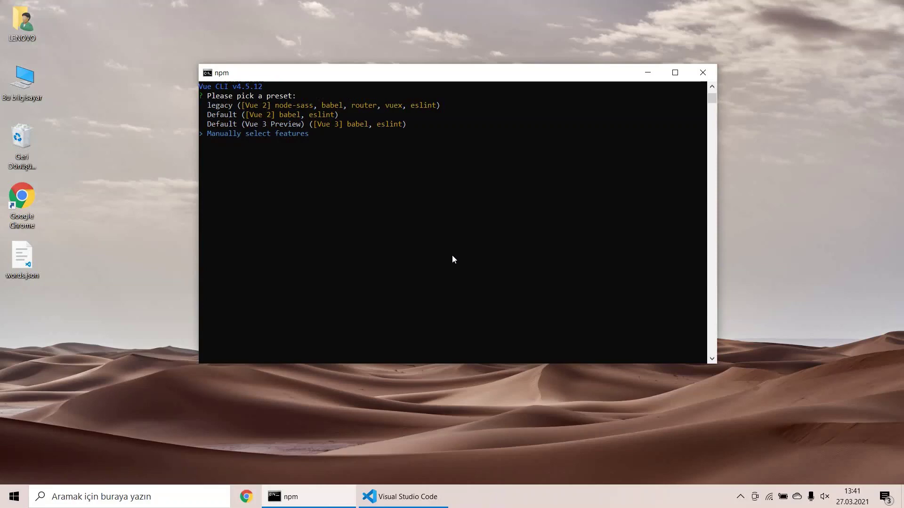
pyautogui.press('Up')
pyautogui.press('Up')
pyautogui.press('Up')
pyautogui.press('Down')
pyautogui.press('Down')
pyautogui.press('Down')
pyautogui.press('Return')
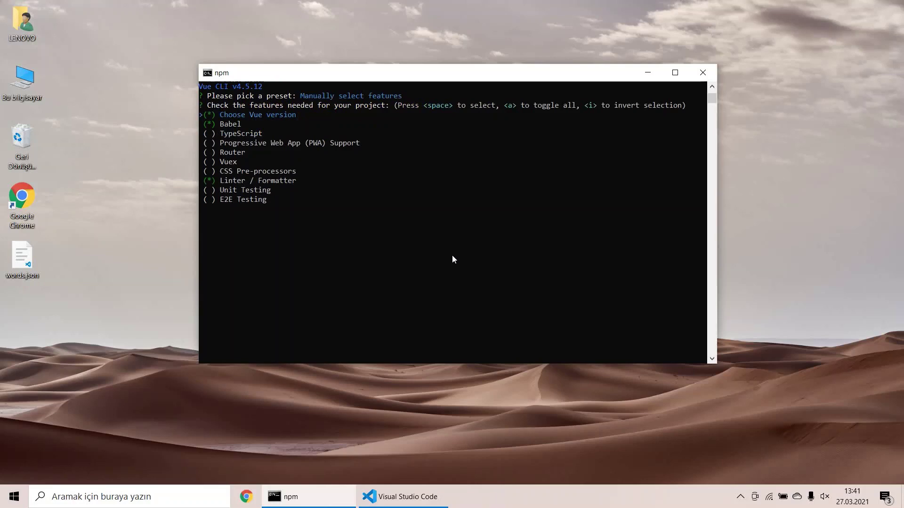
pyautogui.press('Down')
pyautogui.press('space')
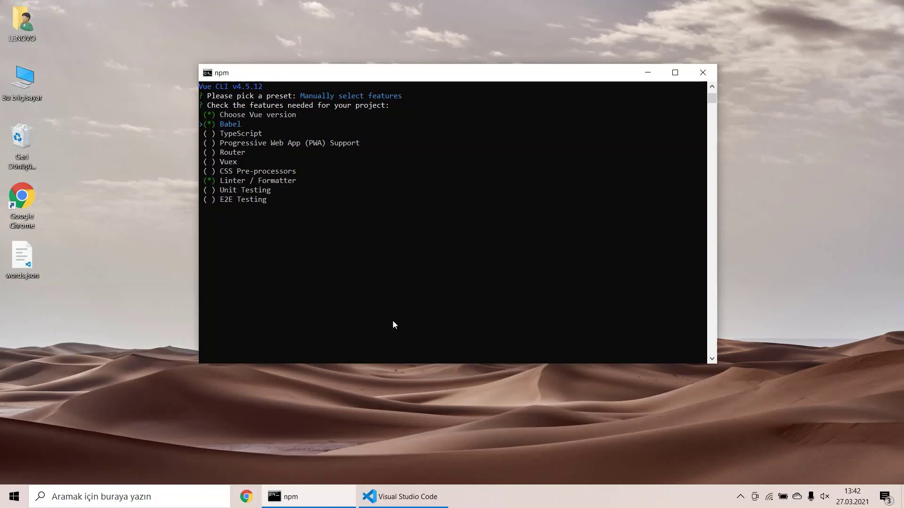
# - Search Google for 'ecmascript 7', skim the Medium ES6/ES7/ES8 article, then close Chrome
pyautogui.click(246, 496)
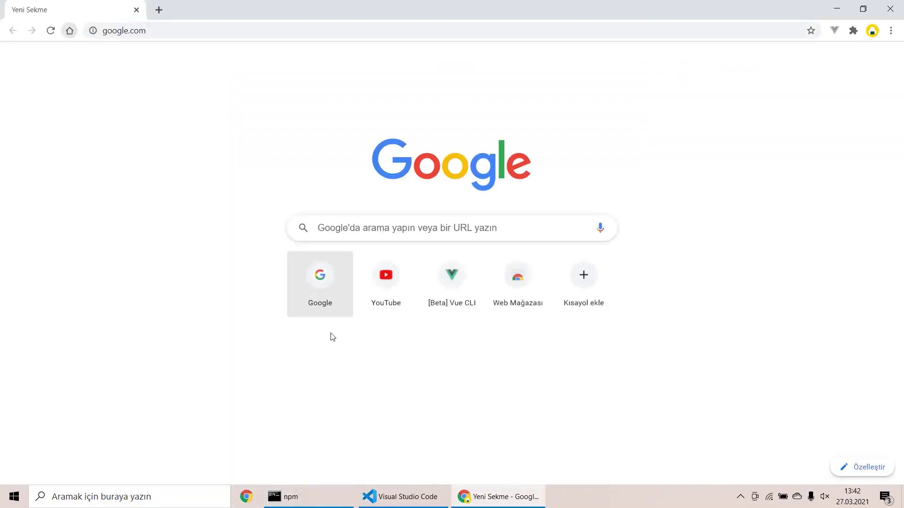
pyautogui.click(320, 279)
pyautogui.write('ecs')
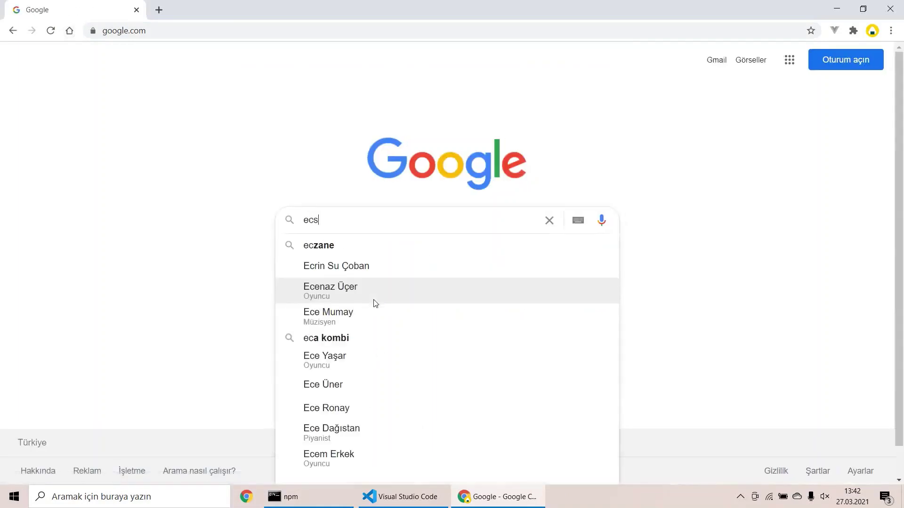
pyautogui.press('BackSpace')
pyautogui.write('mascr')
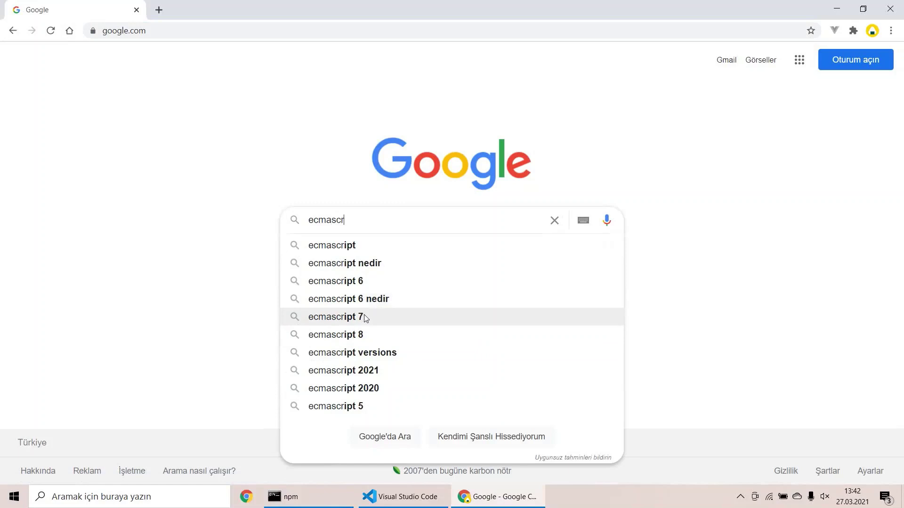
pyautogui.click(365, 318)
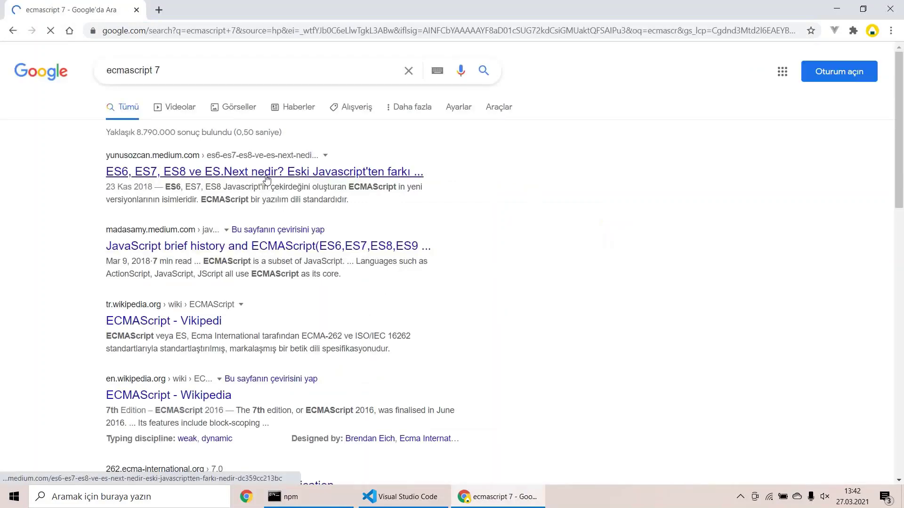
pyautogui.click(267, 175)
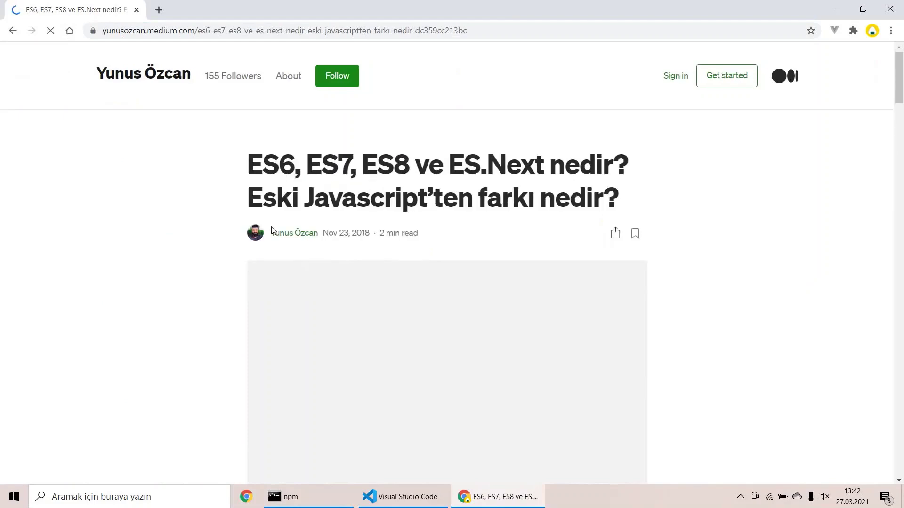
pyautogui.scroll(-4, 272, 233)
pyautogui.scroll(-4, 272, 233)
pyautogui.scroll(-3, 272, 240)
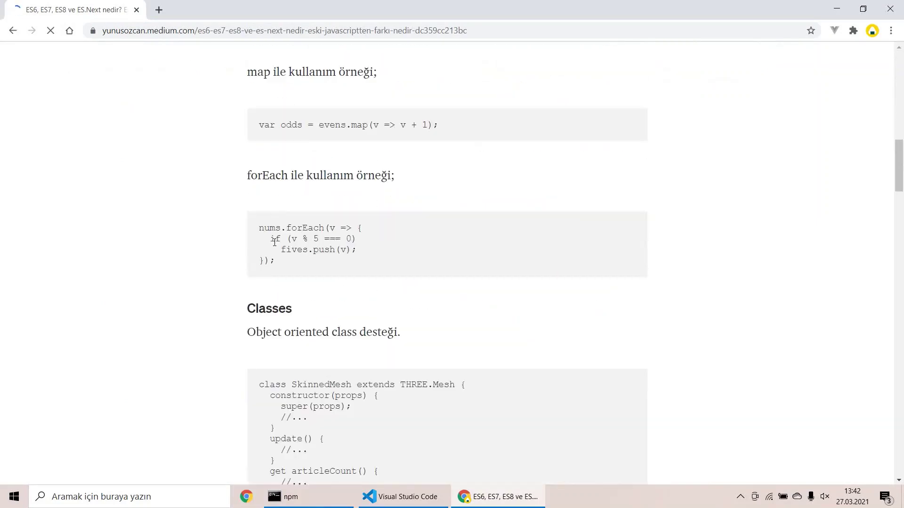
pyautogui.click(883, 10)
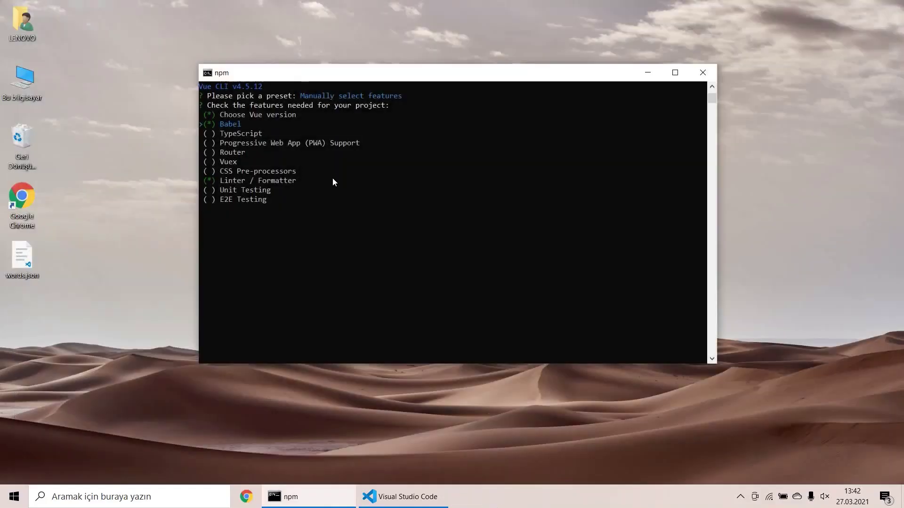
# - Bring the Command Prompt window with the Vue CLI checklist back into focus
pyautogui.click(535, 190)
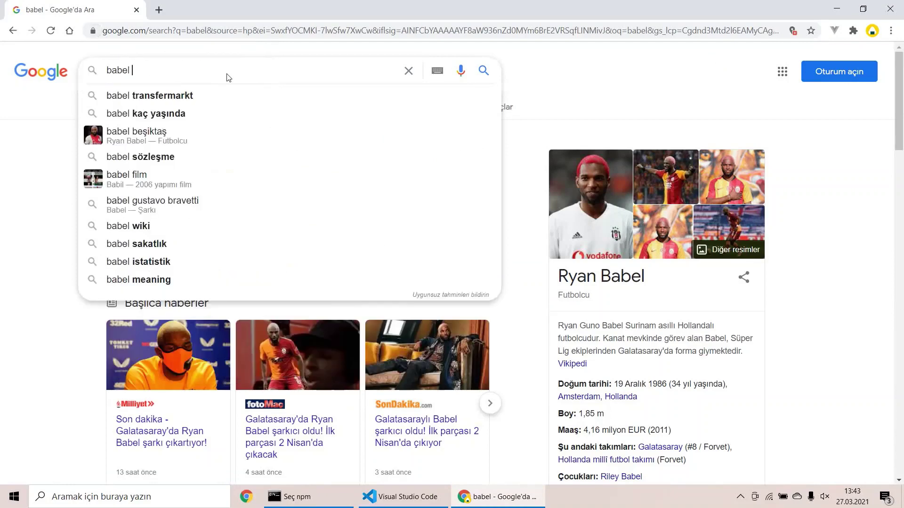
pyautogui.write('js')
# - Search 'babel js', skim the Medium article on Webpack, Babel and Eslint, then close Chrome
pyautogui.press('Return')
pyautogui.scroll(-3, 207, 315)
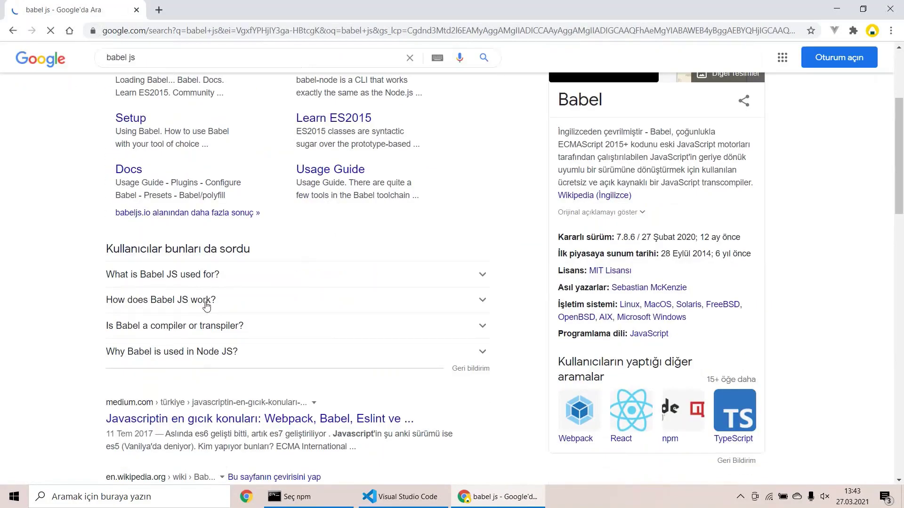
pyautogui.click(197, 419)
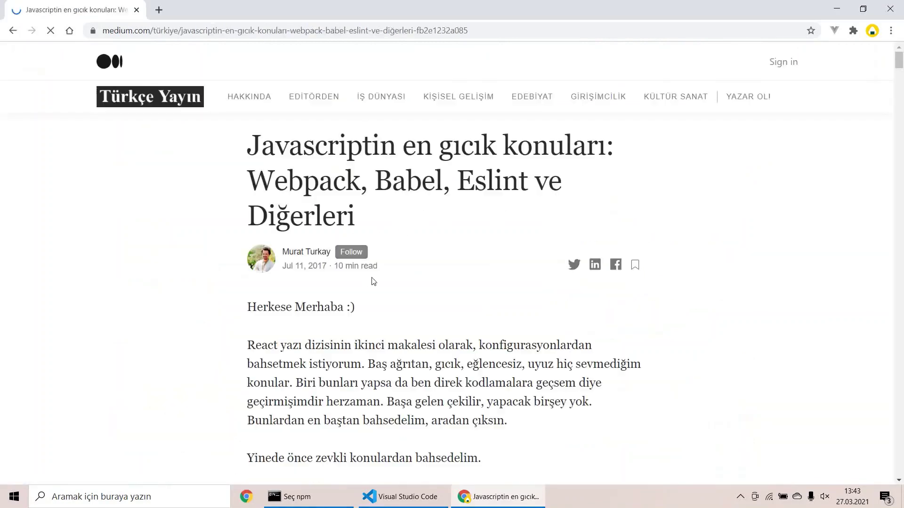
pyautogui.scroll(-5, 373, 282)
pyautogui.scroll(-2, 373, 281)
pyautogui.scroll(-8, 425, 254)
pyautogui.scroll(-6, 426, 254)
pyautogui.scroll(-5, 429, 255)
pyautogui.scroll(-4, 431, 259)
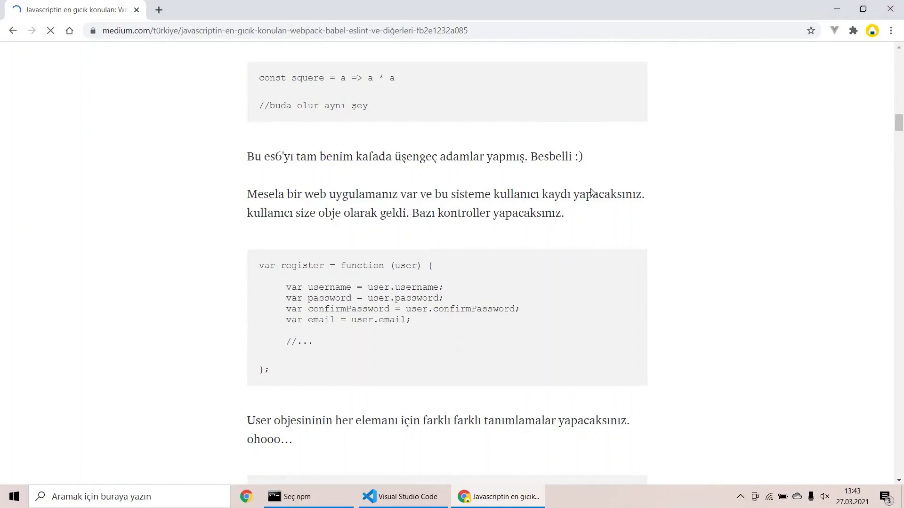
pyautogui.click(889, 8)
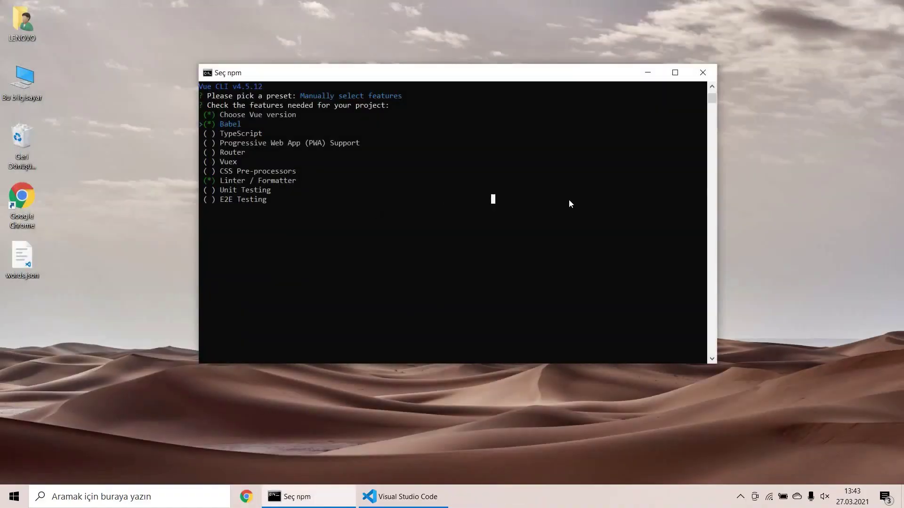
pyautogui.press('Down')
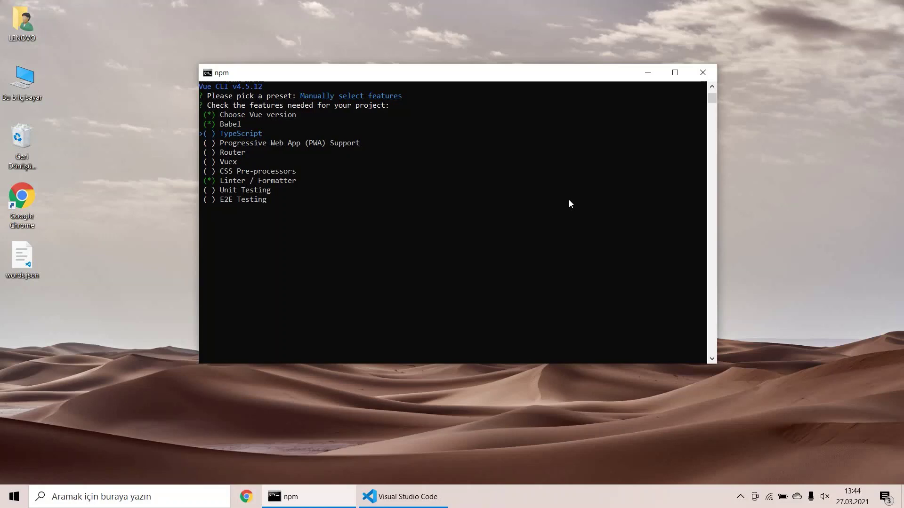
pyautogui.press('Down')
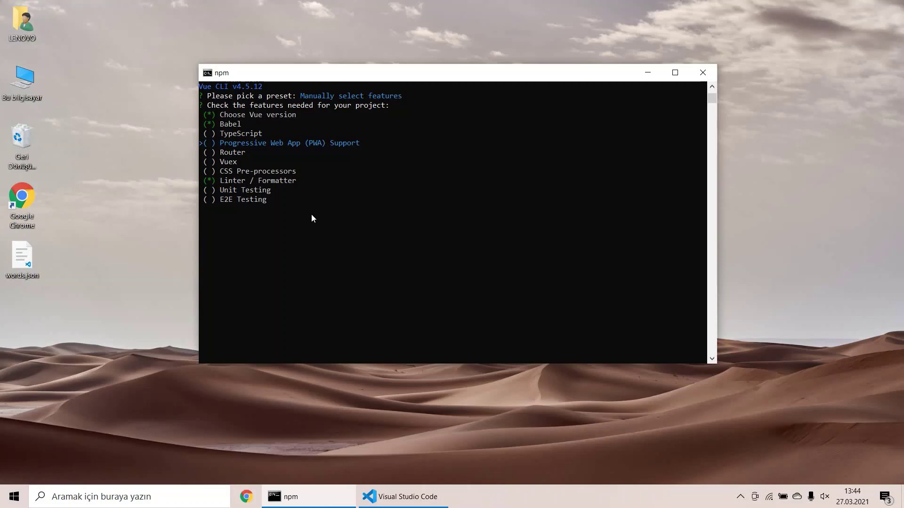
pyautogui.press('Down')
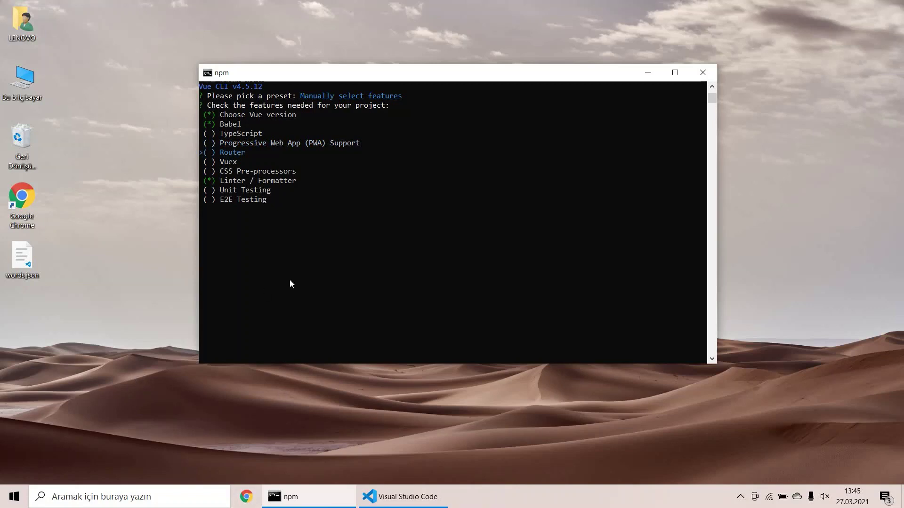
pyautogui.click(432, 264)
pyautogui.press('Down')
# - Move down the feature list past Linter / Formatter to Unit Testing, keeping the three features ticked
pyautogui.press('Down')
pyautogui.press('Down')
pyautogui.press('Down')
pyautogui.press('Up')
pyautogui.press('Down')
# - Confirm the chosen features and select Vue 3.x (Preview)
pyautogui.press('Return')
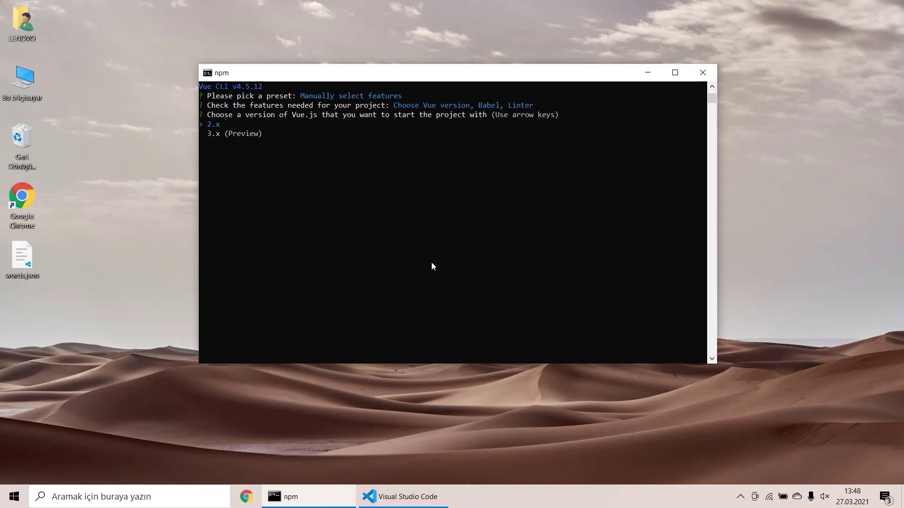
pyautogui.press('Down')
pyautogui.press('Return')
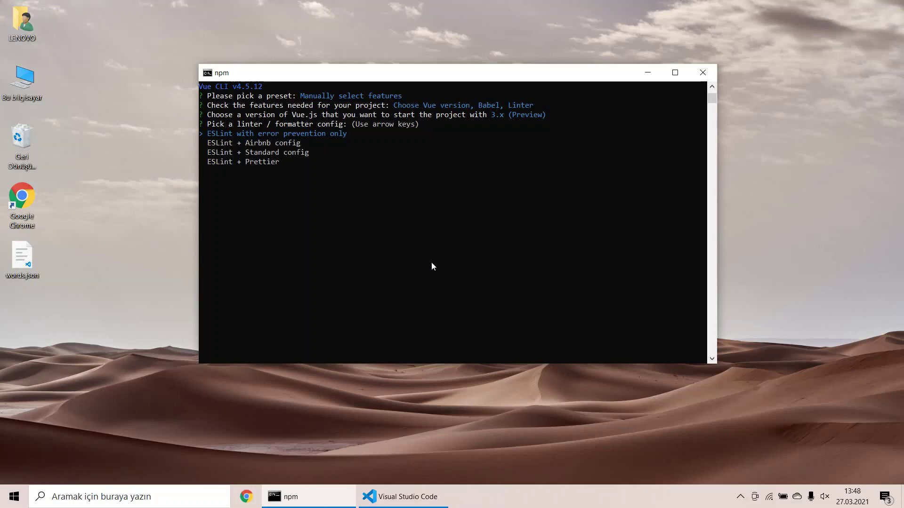
# - Choose ESLint + Standard, lint on save and dedicated config files, declining to save a preset
pyautogui.press('Down')
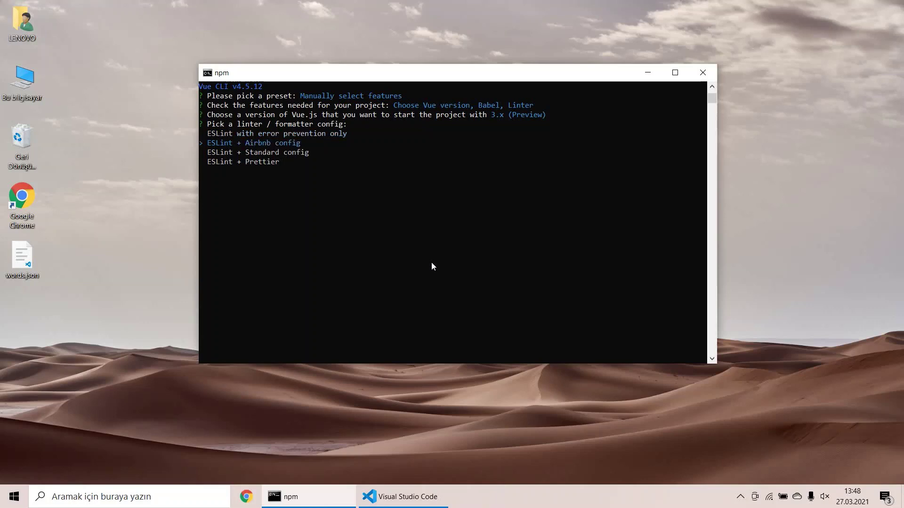
pyautogui.press('Down')
pyautogui.press('Down')
pyautogui.press('Up')
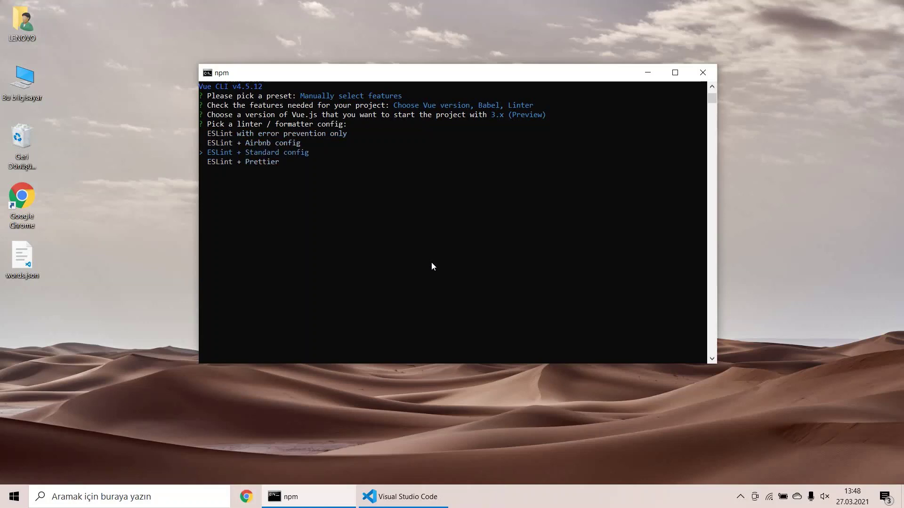
pyautogui.press('Return')
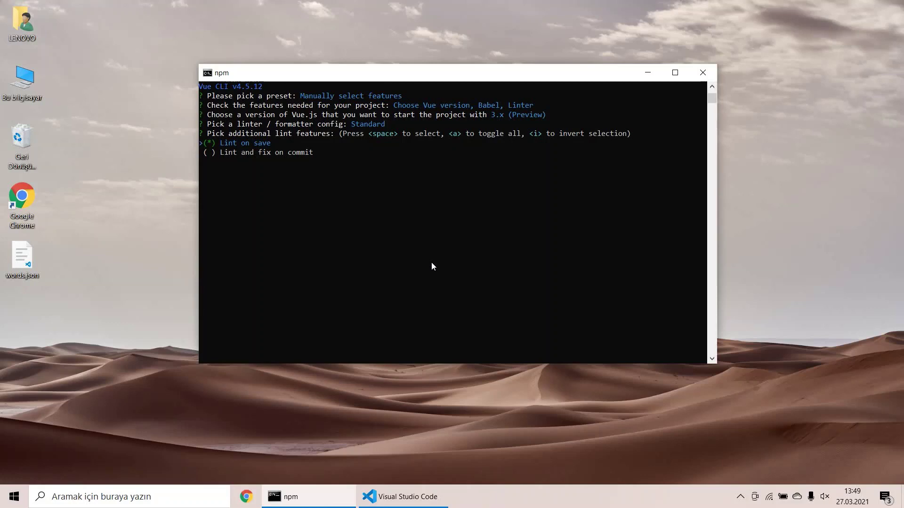
pyautogui.press('Return')
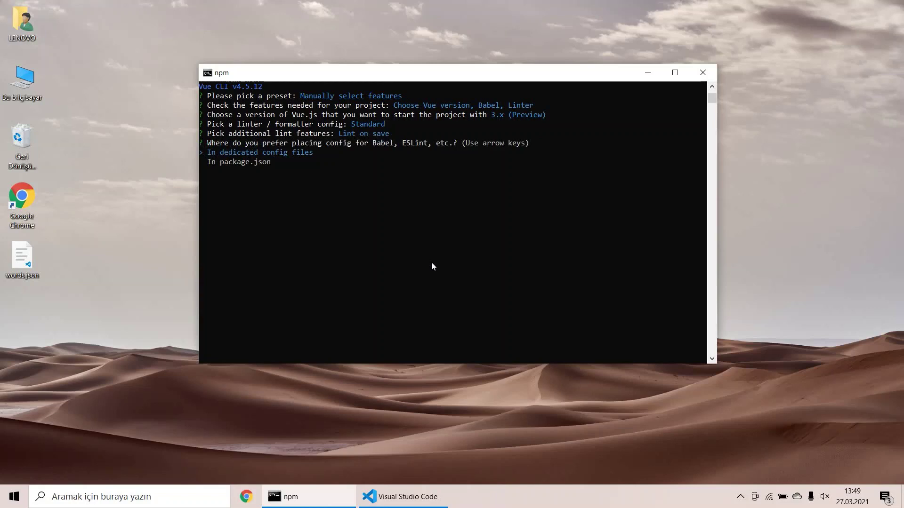
pyautogui.press('Return')
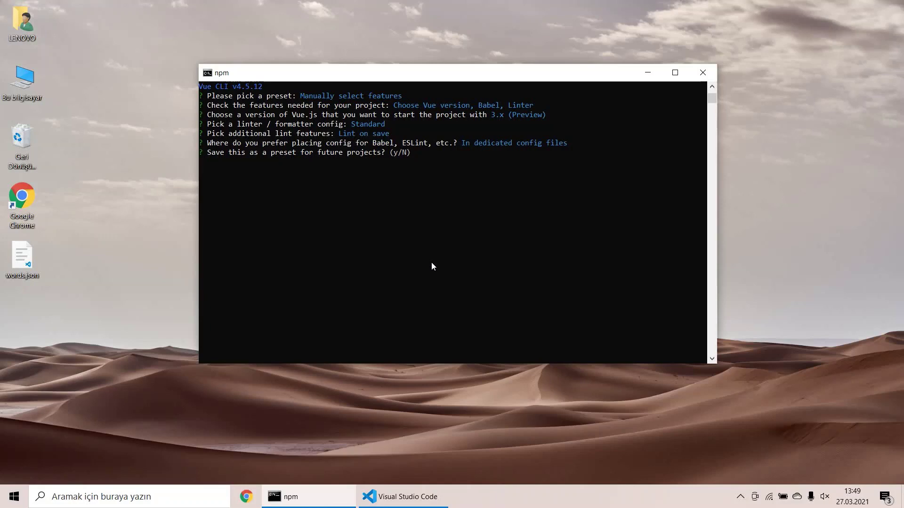
pyautogui.write('n')
pyautogui.press('Return')
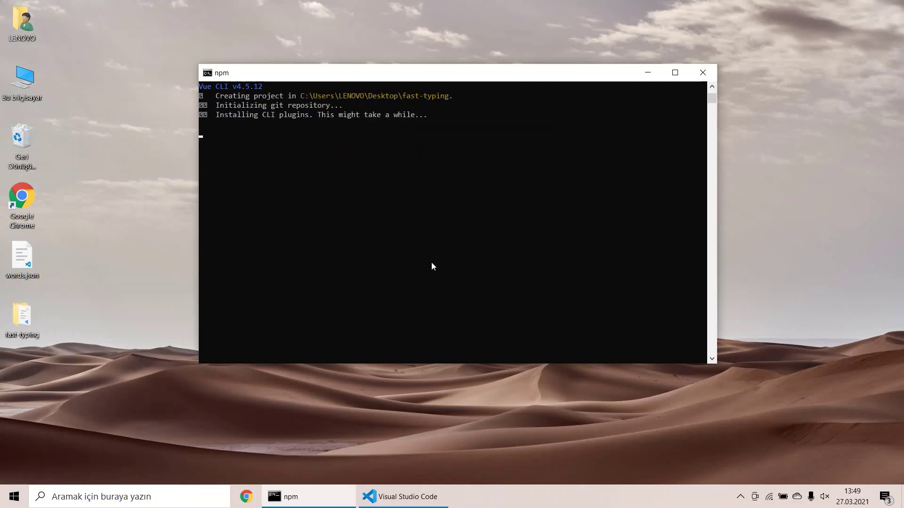
pyautogui.click(21, 316)
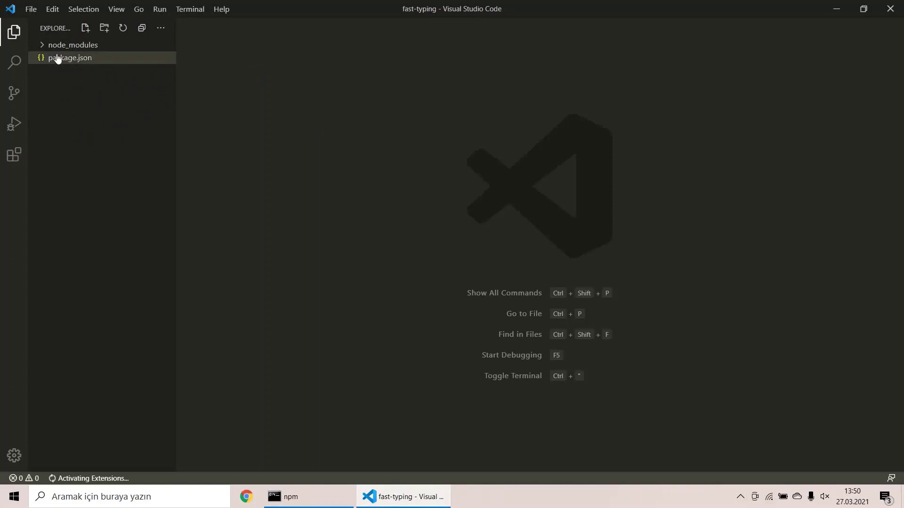
# - Expand and collapse node_modules in the Explorer, then open package.json
pyautogui.click(42, 44)
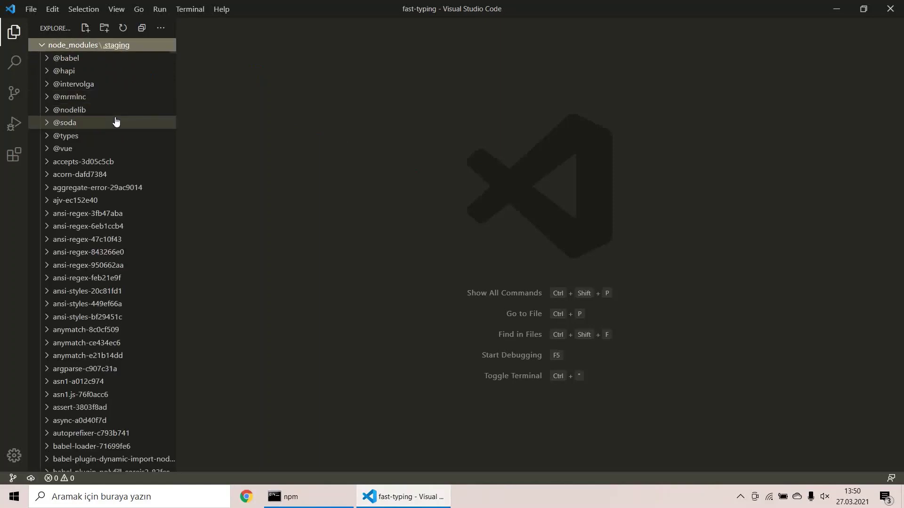
pyautogui.scroll(-3, 121, 107)
pyautogui.scroll(-2, 128, 106)
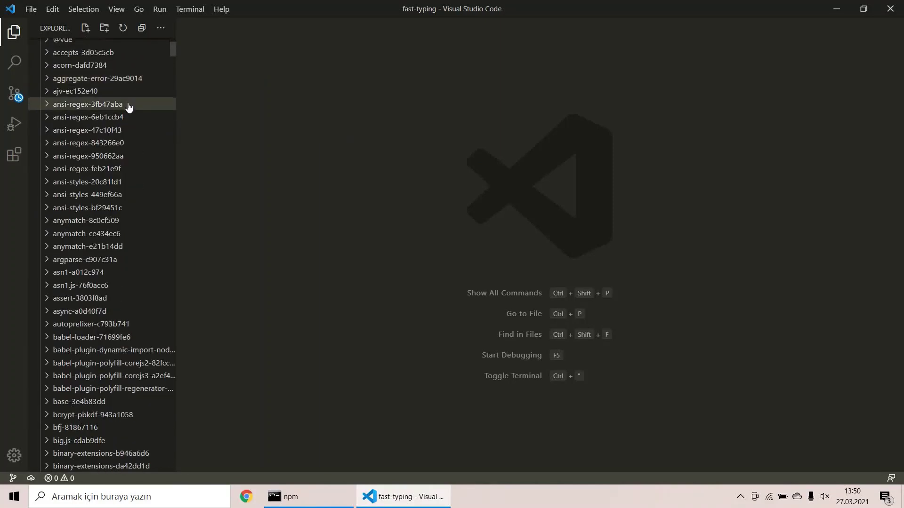
pyautogui.moveTo(171, 49); pyautogui.dragTo(173, 261)
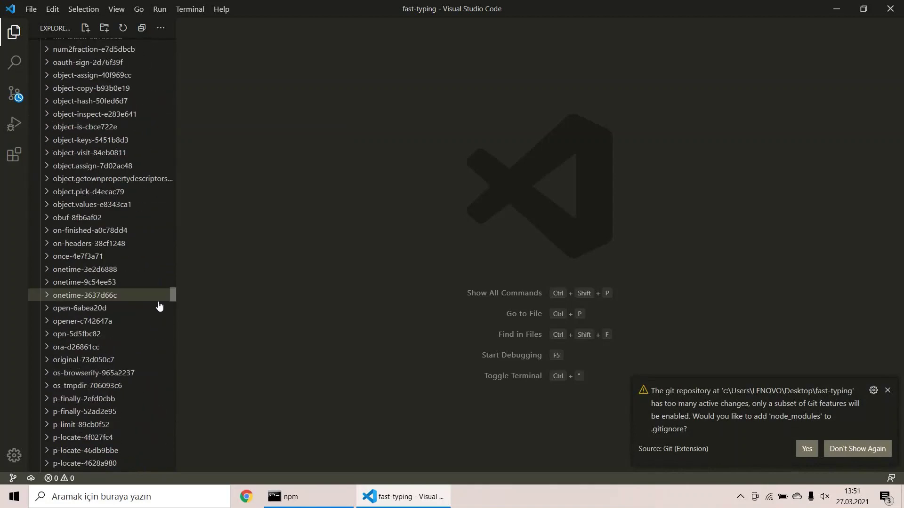
pyautogui.moveTo(181, 106); pyautogui.dragTo(177, 28)
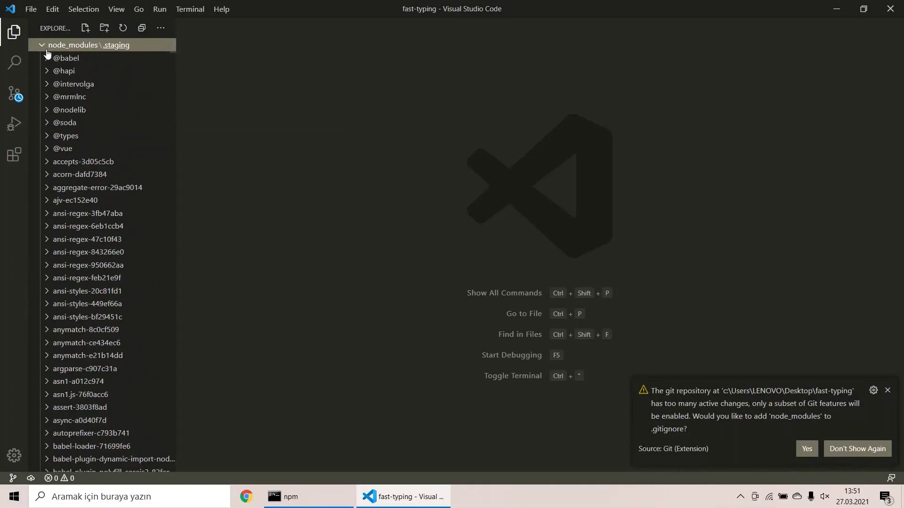
pyautogui.click(43, 44)
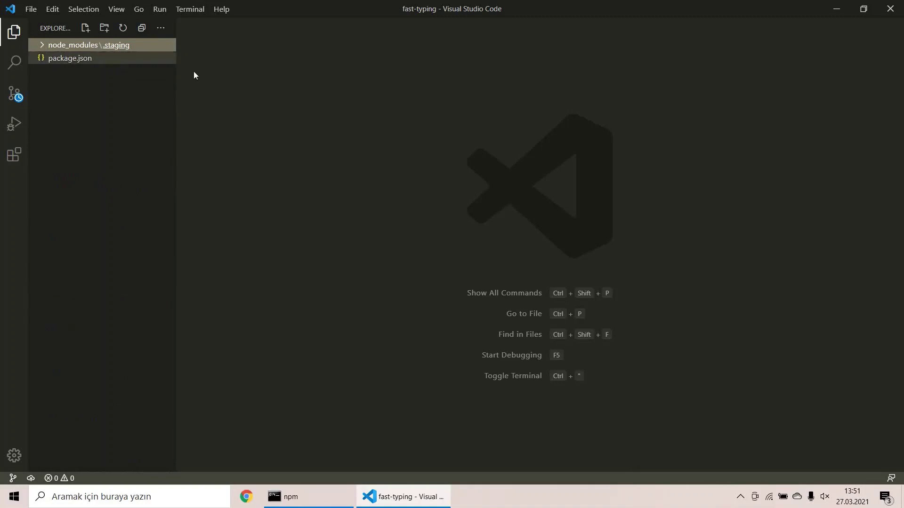
pyautogui.click(70, 58)
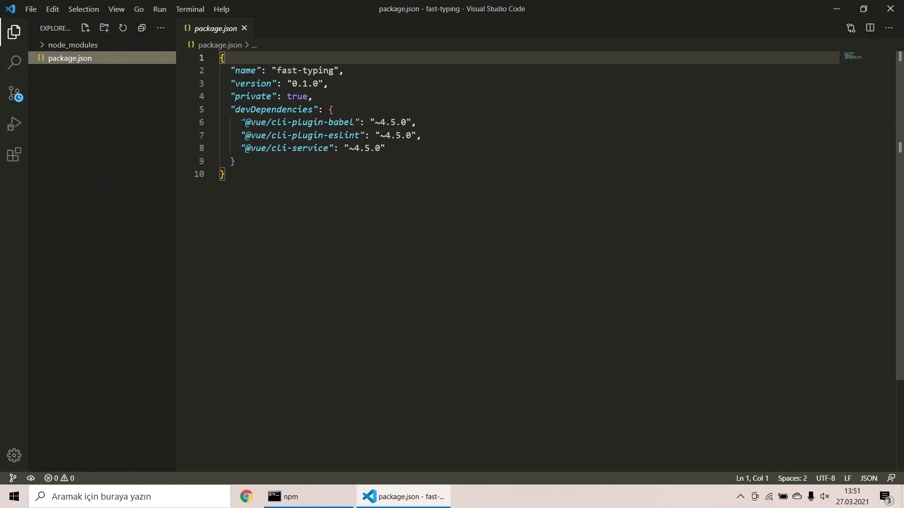
# - Highlight the three devDependencies in package.json, then switch back to the npm install window
pyautogui.moveTo(240, 122); pyautogui.dragTo(387, 149)
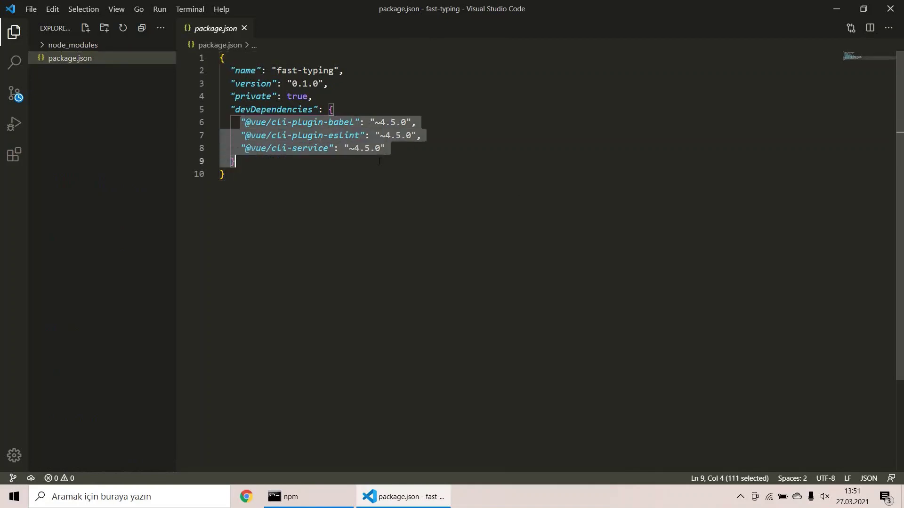
pyautogui.click(495, 126)
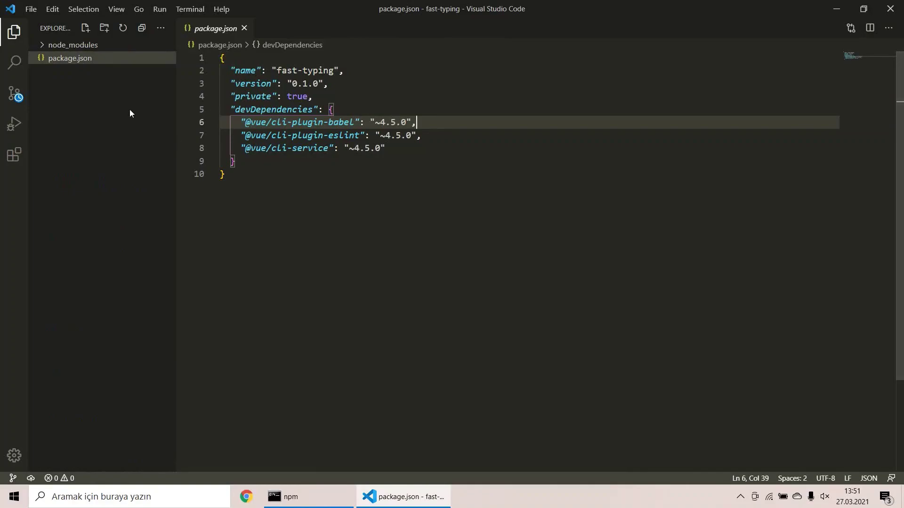
pyautogui.click(403, 496)
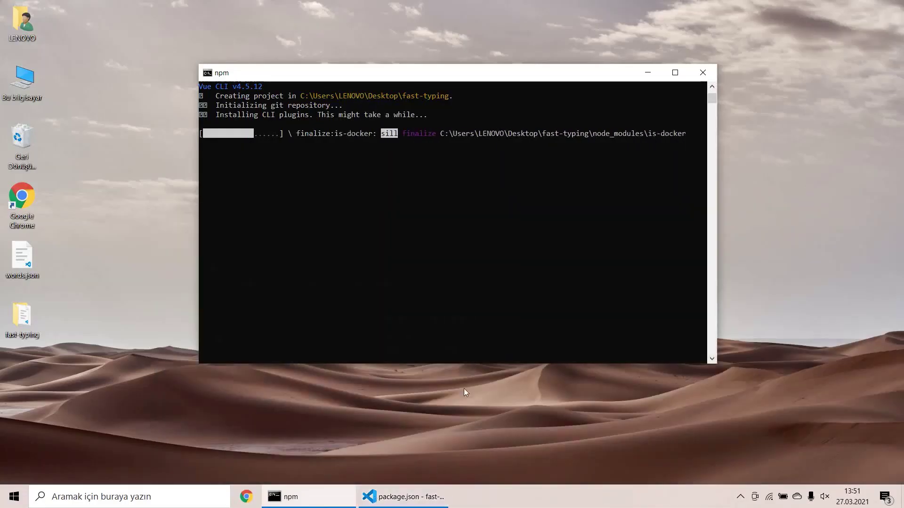
pyautogui.click(406, 497)
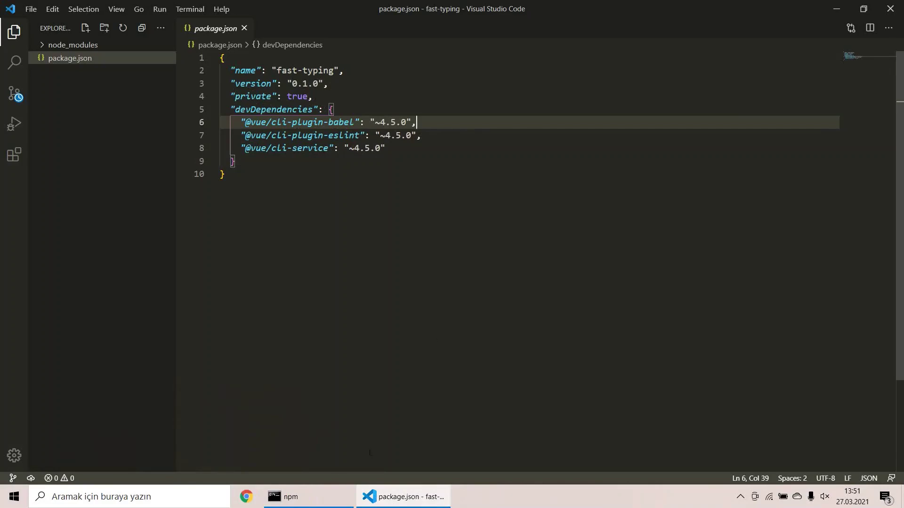
pyautogui.click(291, 496)
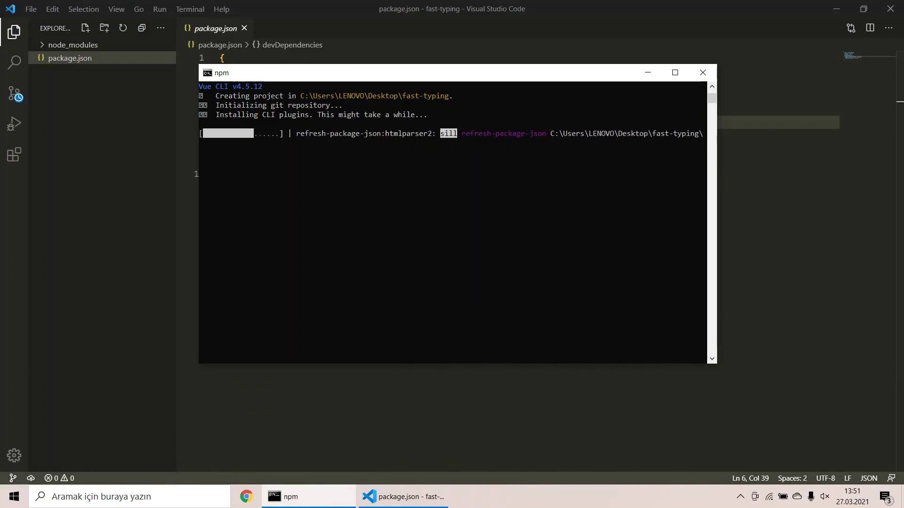
# - Focus the npm console and press Escape so the 1259-package install continues
pyautogui.click(488, 190)
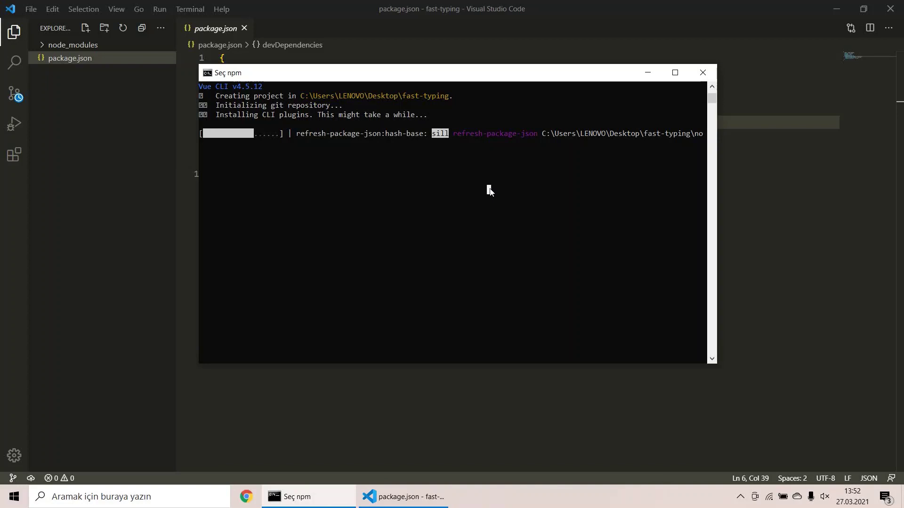
pyautogui.press('Escape')
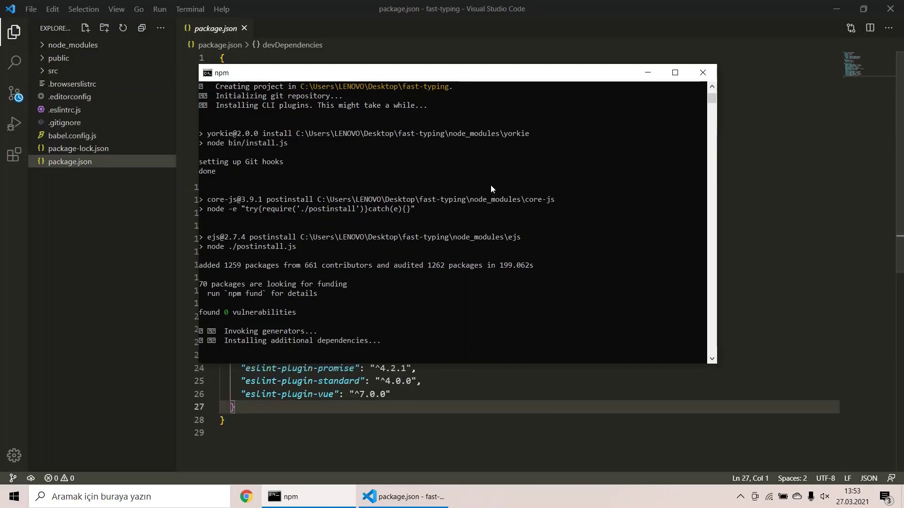
# - Focus the console and press Escape to resume output until fast-typing is successfully created
pyautogui.click(504, 170)
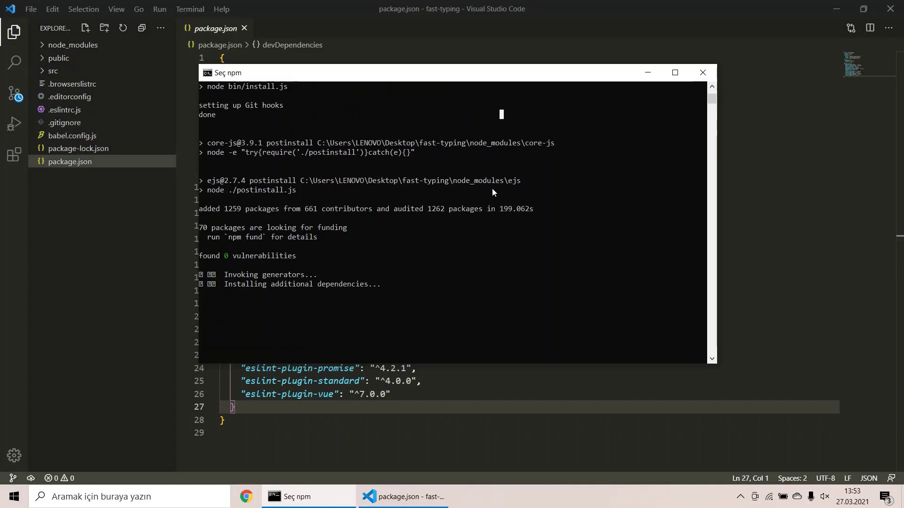
pyautogui.click(486, 219)
pyautogui.press('Escape')
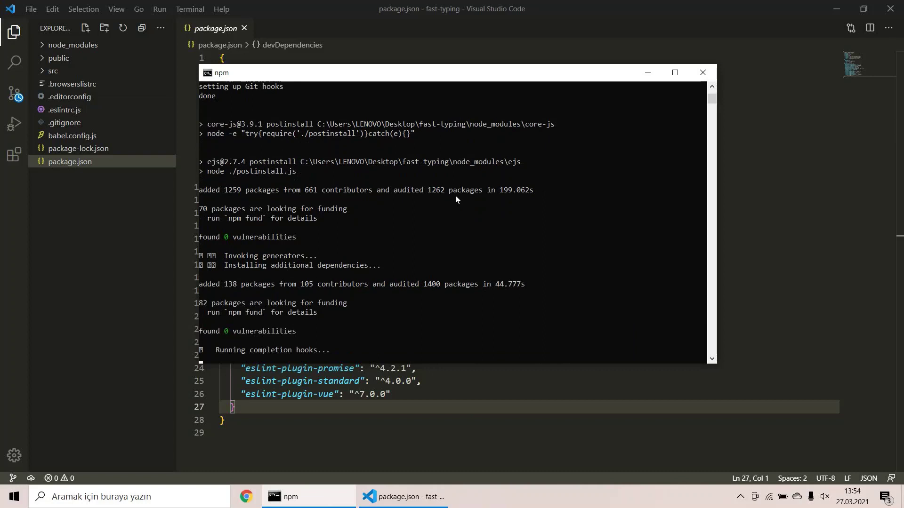
pyautogui.scroll(-2, 463, 215)
pyautogui.scroll(-2, 462, 214)
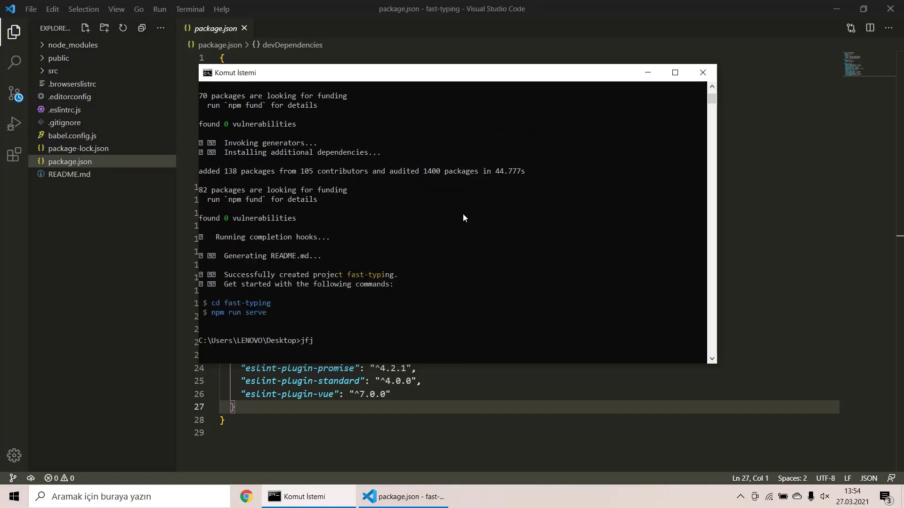
pyautogui.write('jfj')
# - Close Command Prompt and package.json, then view and close babel.config.js
pyautogui.click(701, 73)
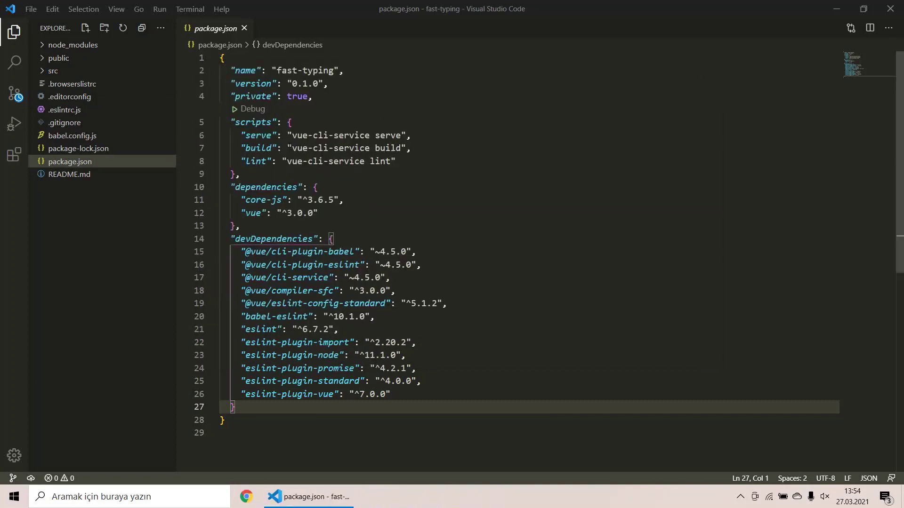
pyautogui.click(244, 28)
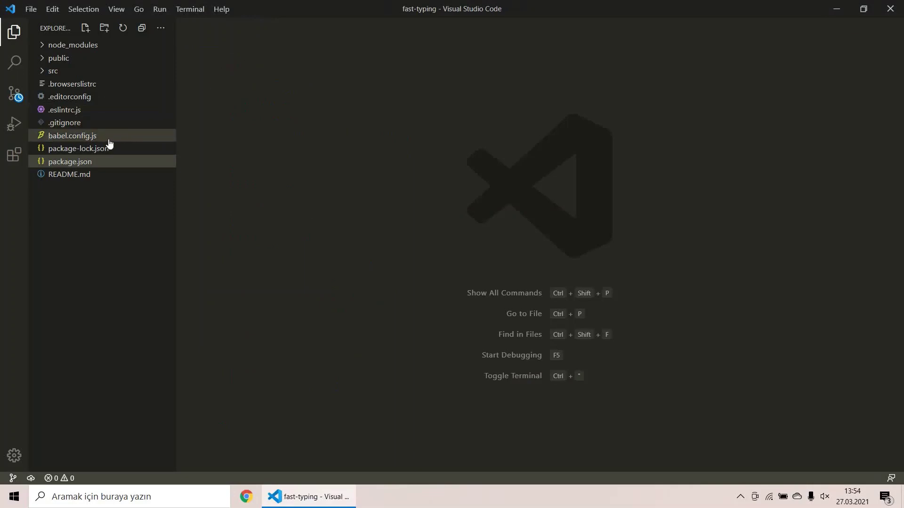
pyautogui.click(72, 135)
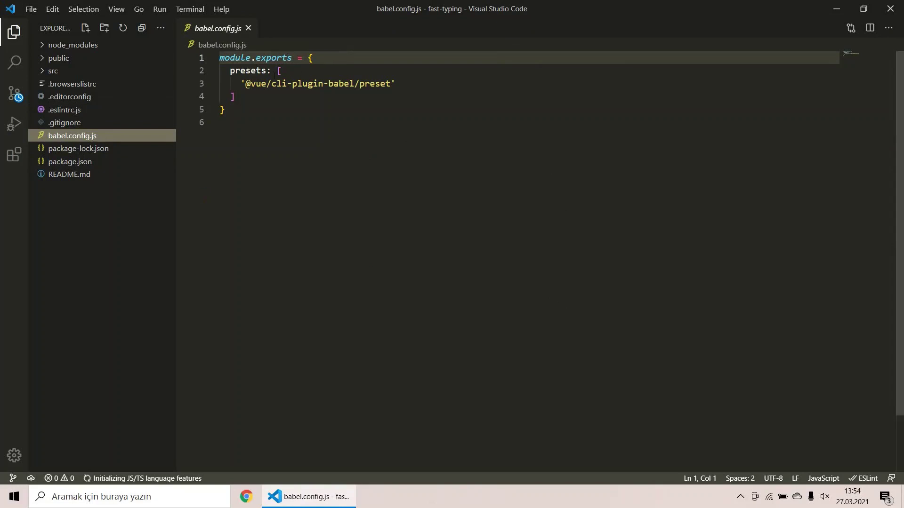
pyautogui.click(248, 29)
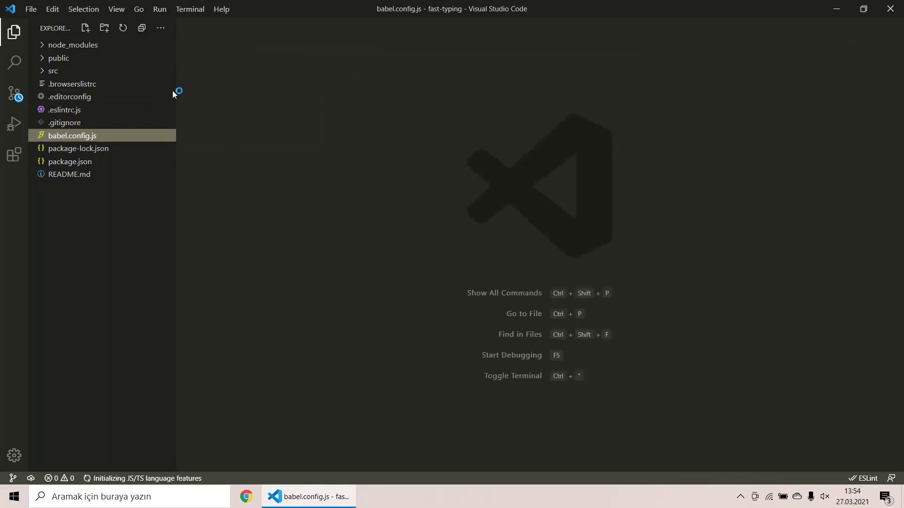
# - Review package.json's dependencies block, then close it and view and close .eslintrc.js
pyautogui.click(70, 162)
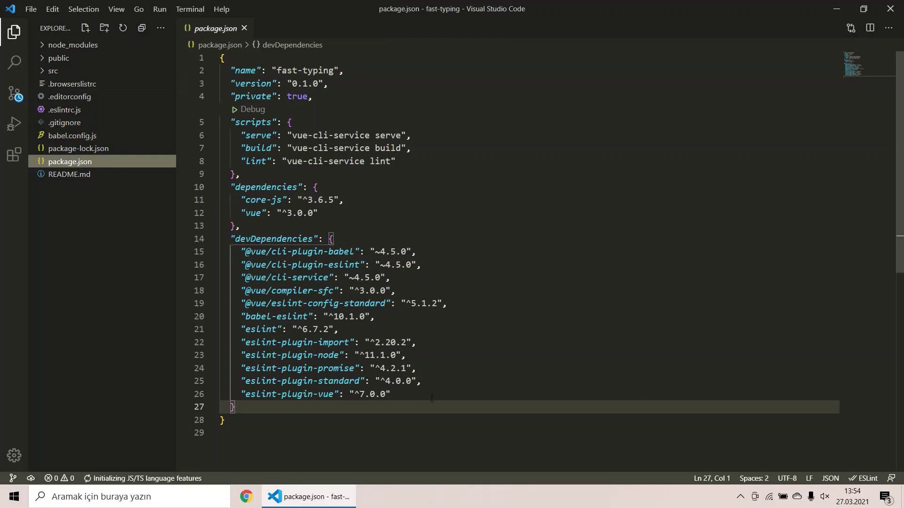
pyautogui.click(318, 212)
pyautogui.moveTo(317, 213); pyautogui.dragTo(231, 188)
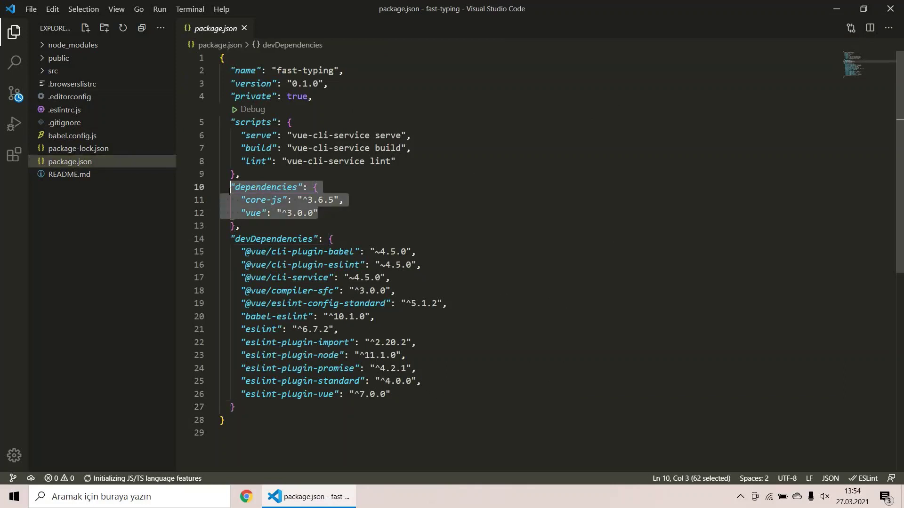
pyautogui.click(380, 290)
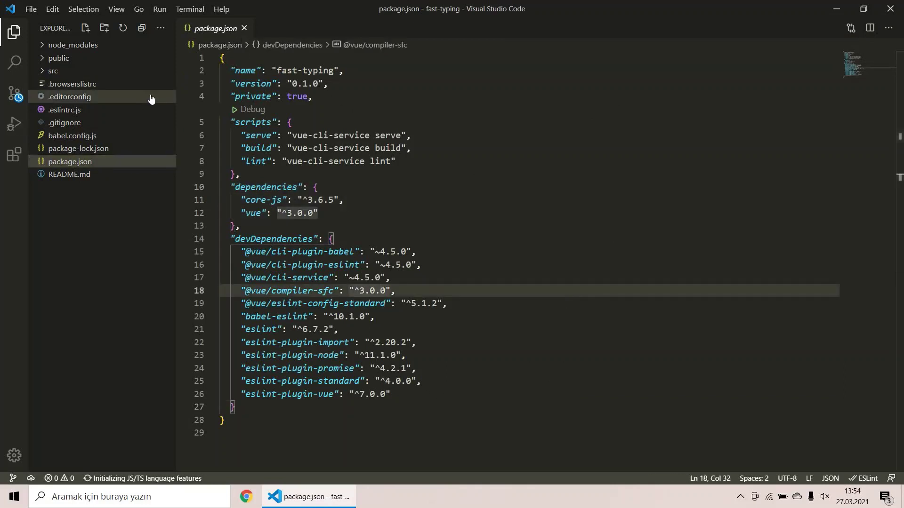
pyautogui.click(246, 29)
pyautogui.click(113, 110)
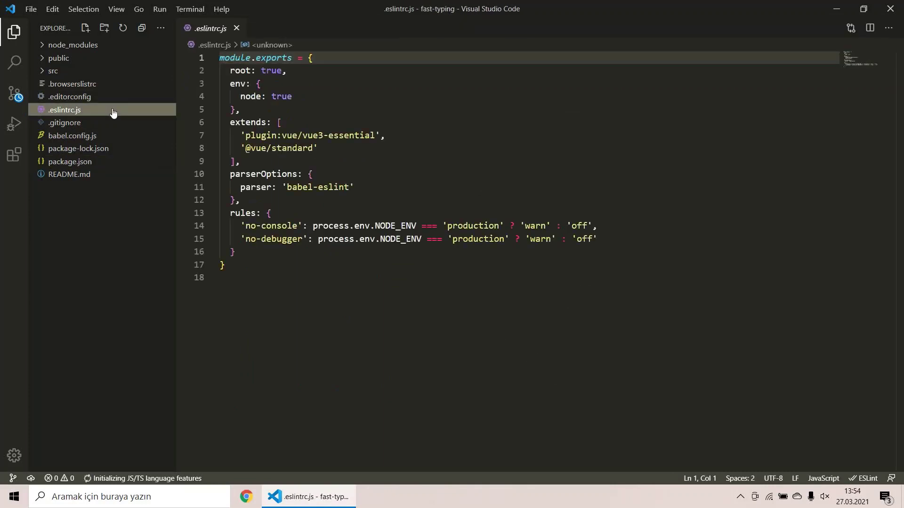
pyautogui.click(236, 28)
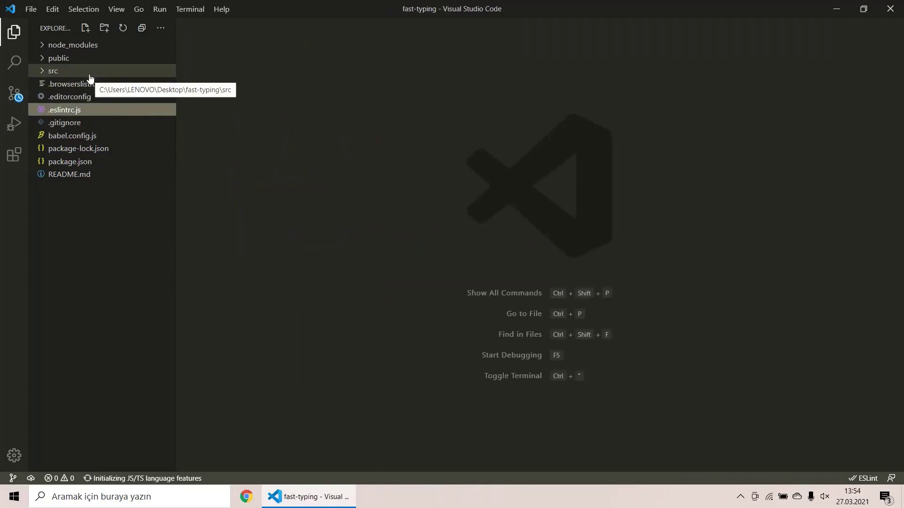
# - Expand src > assets, preview logo.png, then close the image
pyautogui.click(89, 72)
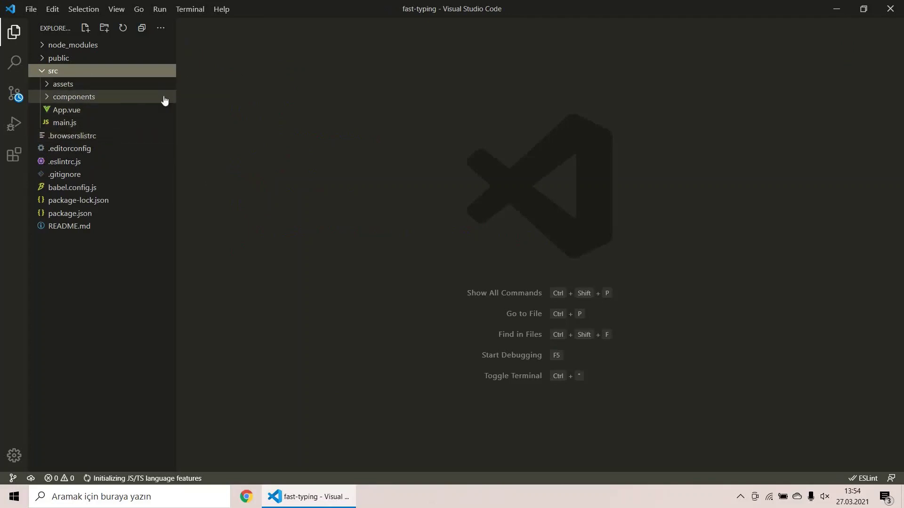
pyautogui.click(95, 84)
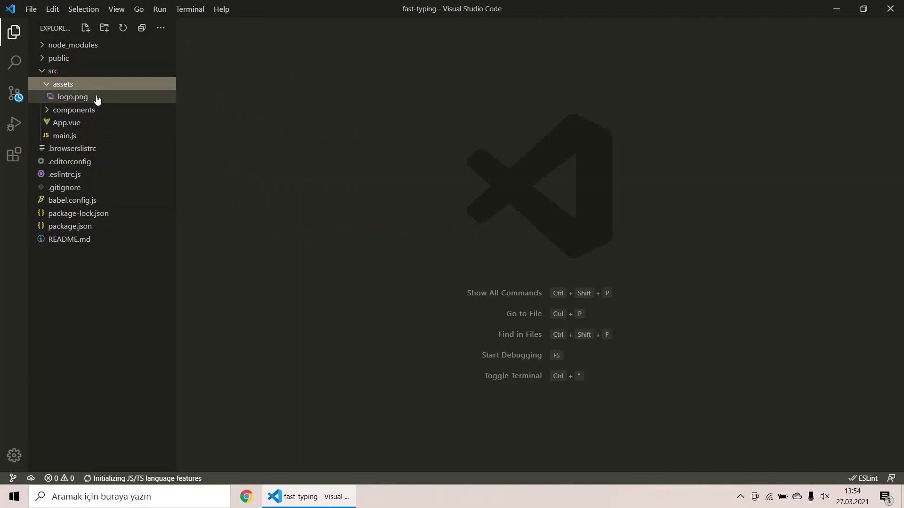
pyautogui.click(97, 99)
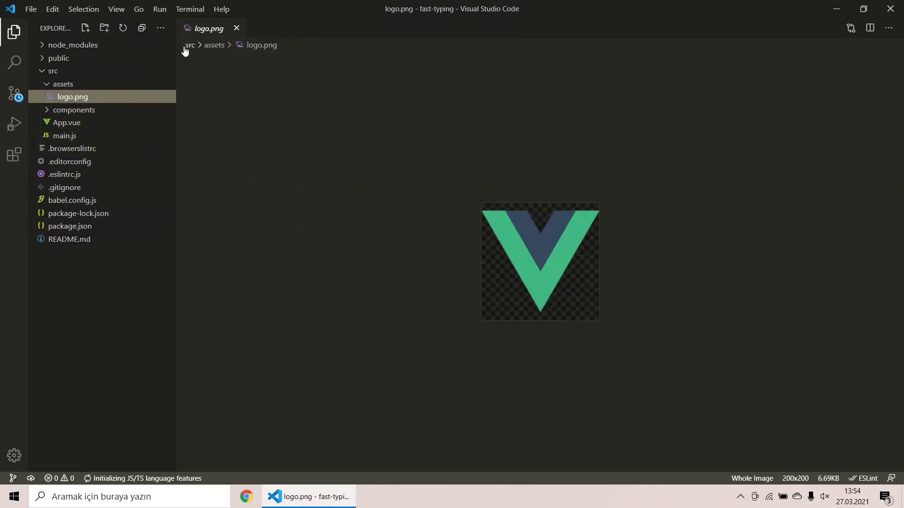
pyautogui.click(237, 29)
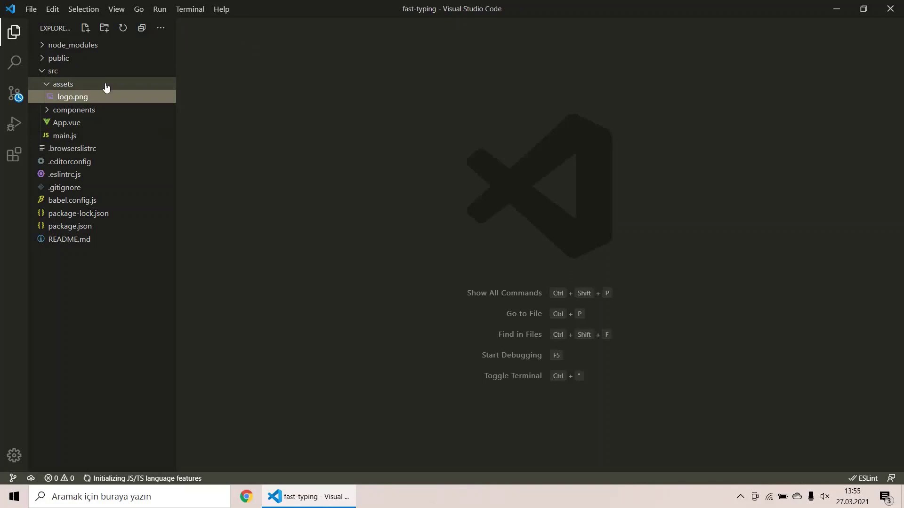
# - View HelloWorld.vue from the components folder, then switch to App.vue
pyautogui.click(103, 84)
pyautogui.click(92, 99)
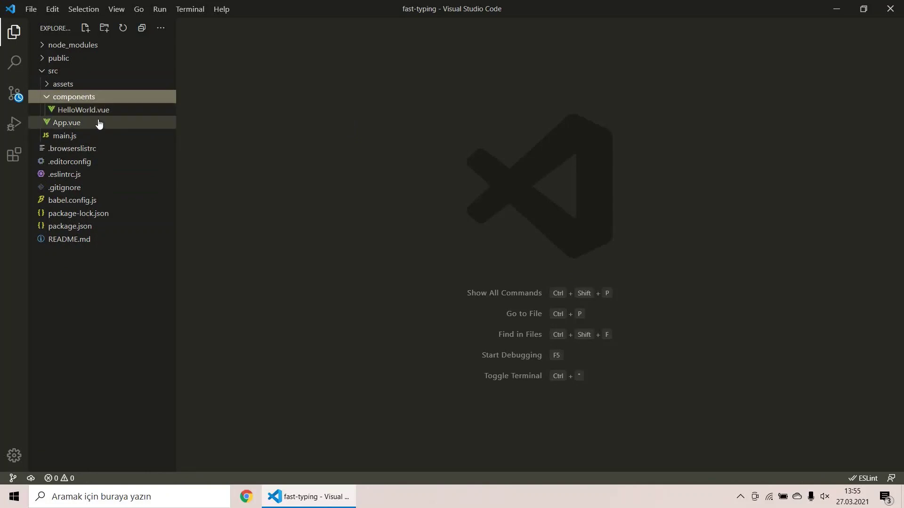
pyautogui.click(105, 110)
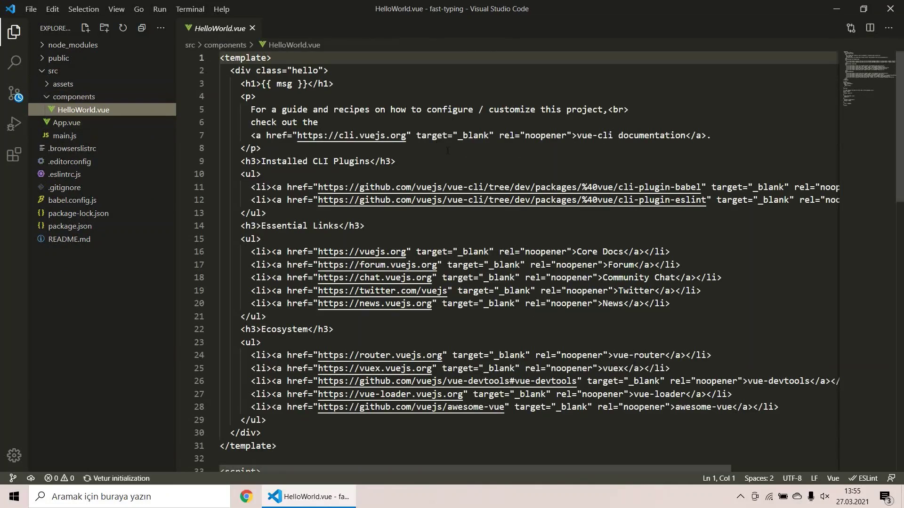
pyautogui.click(79, 97)
pyautogui.click(67, 110)
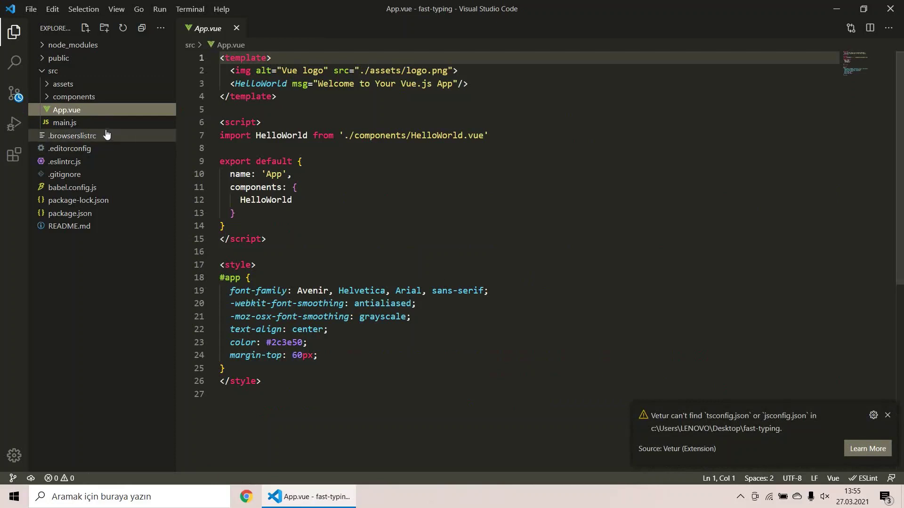
# - Open main.js and highlight the createApp import on line 1
pyautogui.click(64, 122)
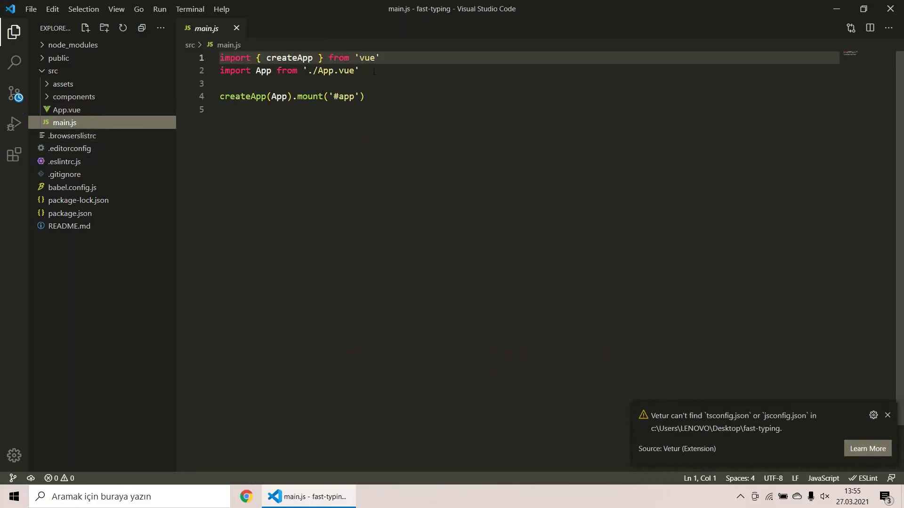
pyautogui.moveTo(381, 58); pyautogui.dragTo(229, 59)
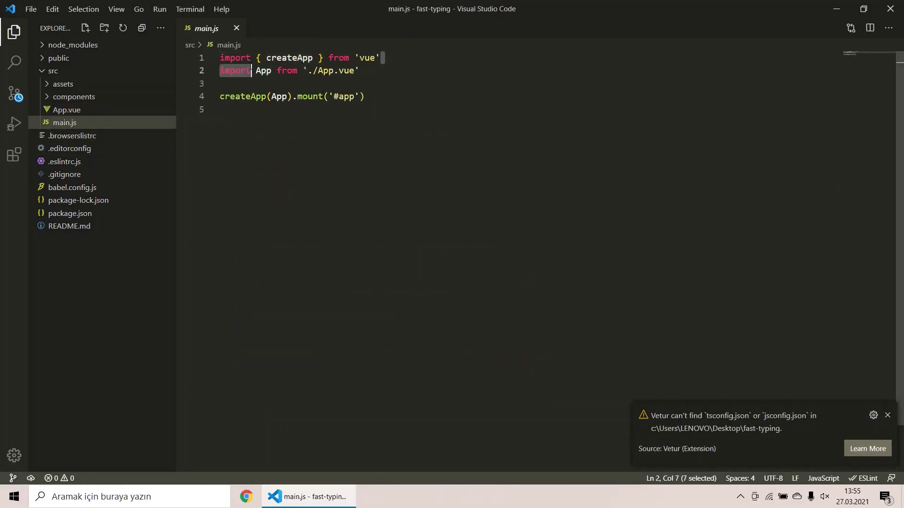
pyautogui.click(220, 58)
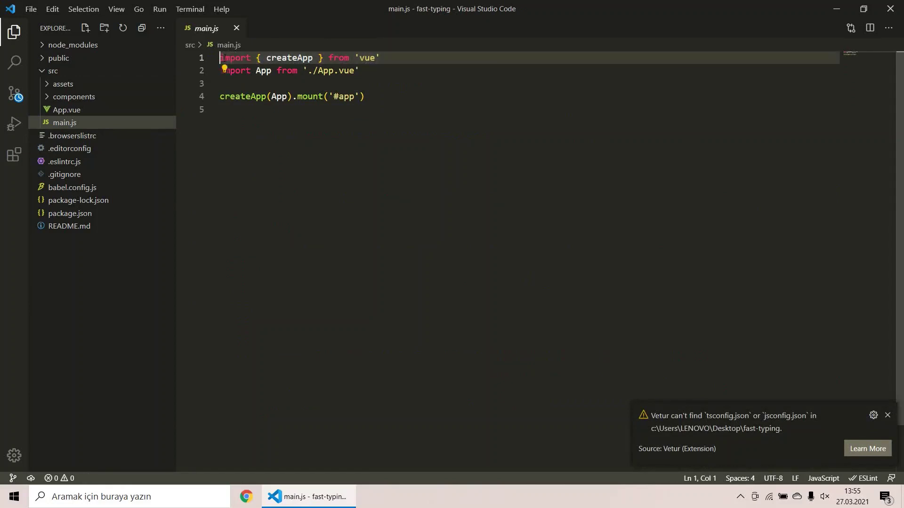
pyautogui.doubleClick(289, 58)
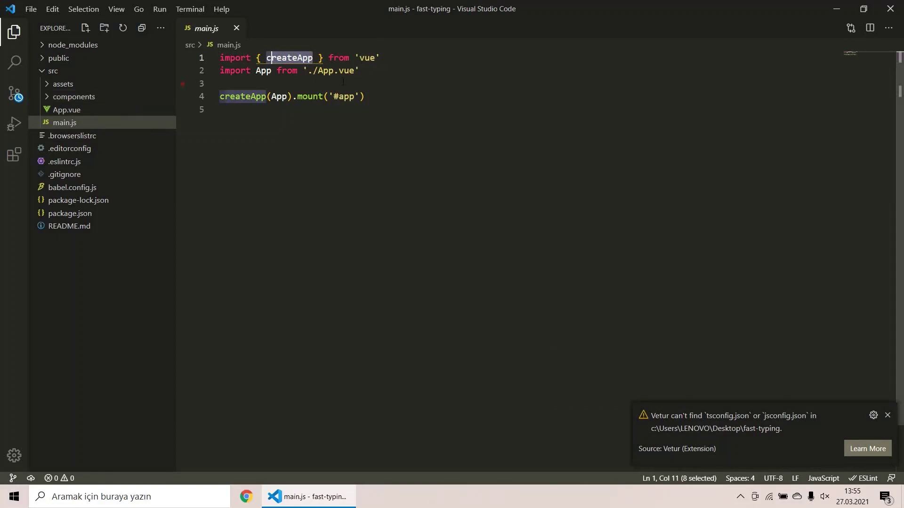
# - Inspect the App import, the createApp(App) call and the '#app' mount target
pyautogui.moveTo(362, 70)
pyautogui.mouseDown()
pyautogui.moveTo(224, 71)
pyautogui.moveTo(293, 97)
pyautogui.moveTo(242, 96)
pyautogui.mouseUp()
pyautogui.click(220, 96)
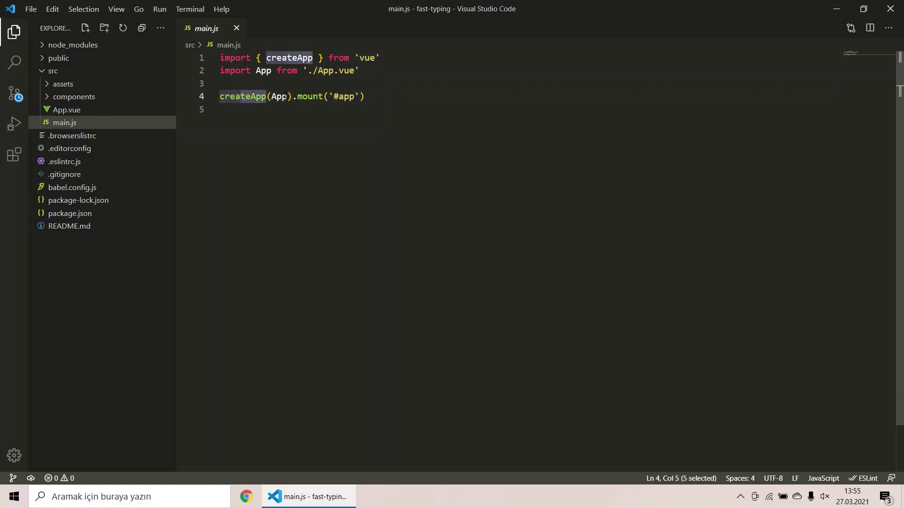
pyautogui.click(265, 71)
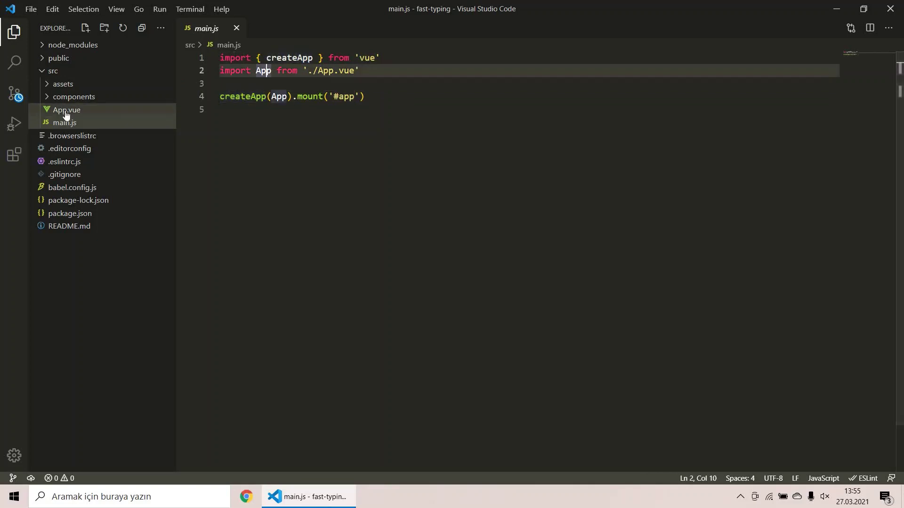
pyautogui.click(355, 96)
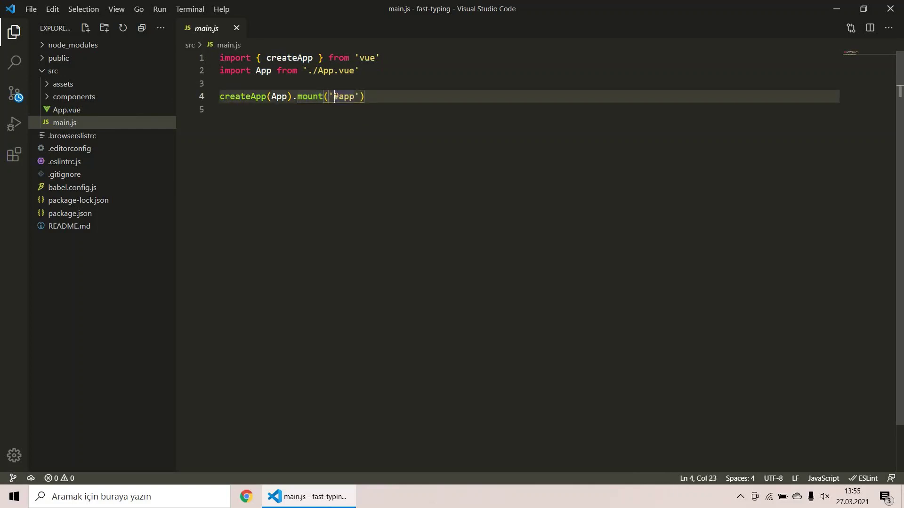
pyautogui.moveTo(333, 96); pyautogui.dragTo(356, 97)
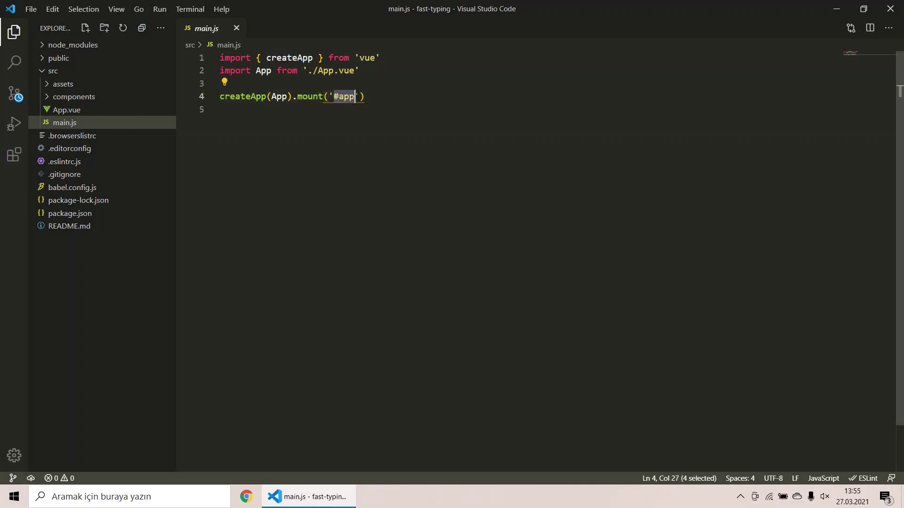
pyautogui.click(354, 96)
# - Open public/index.html and inspect the div id="app" mount point
pyautogui.click(53, 71)
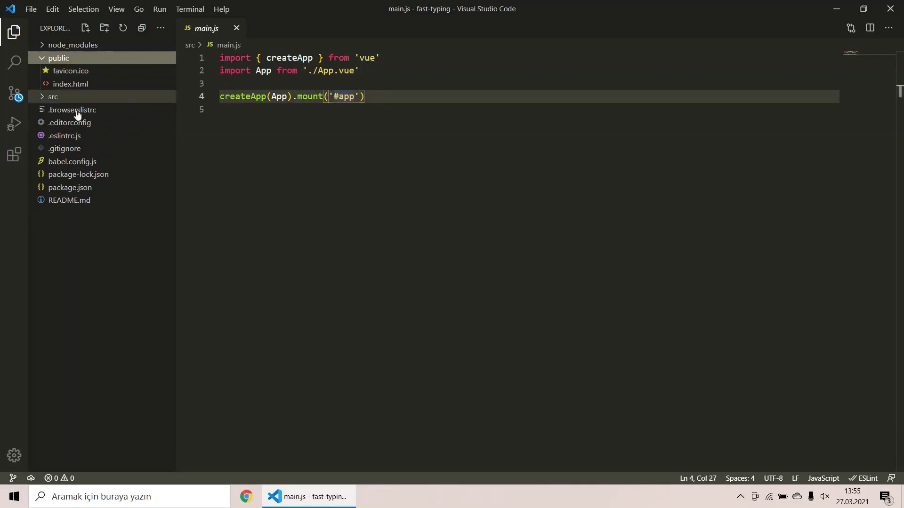
pyautogui.click(70, 83)
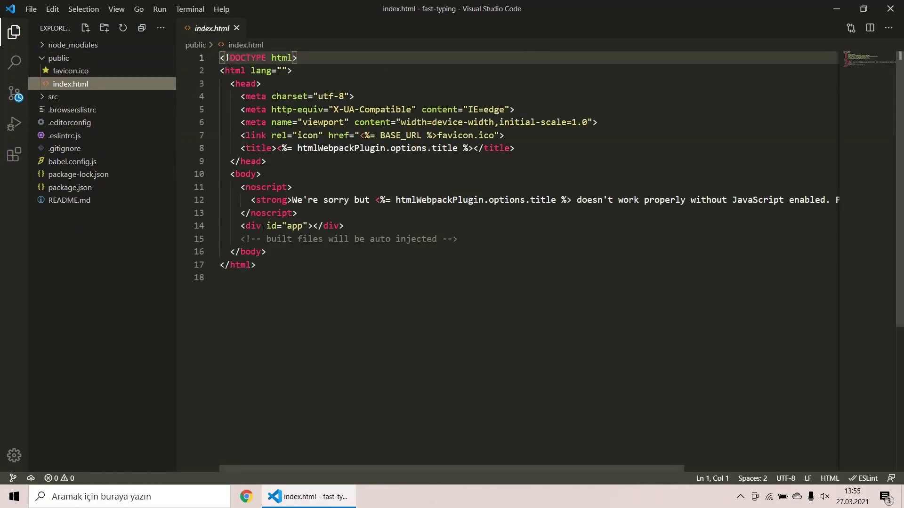
pyautogui.moveTo(241, 226); pyautogui.dragTo(345, 226)
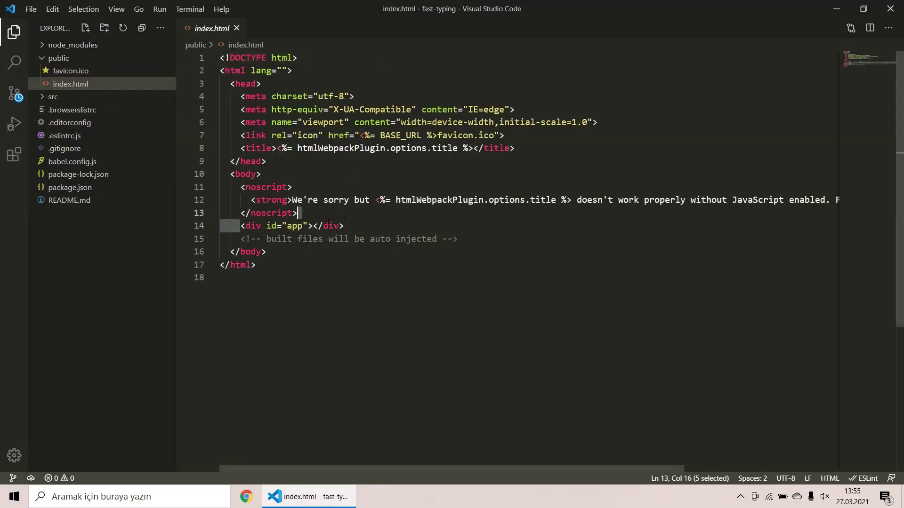
pyautogui.click(280, 226)
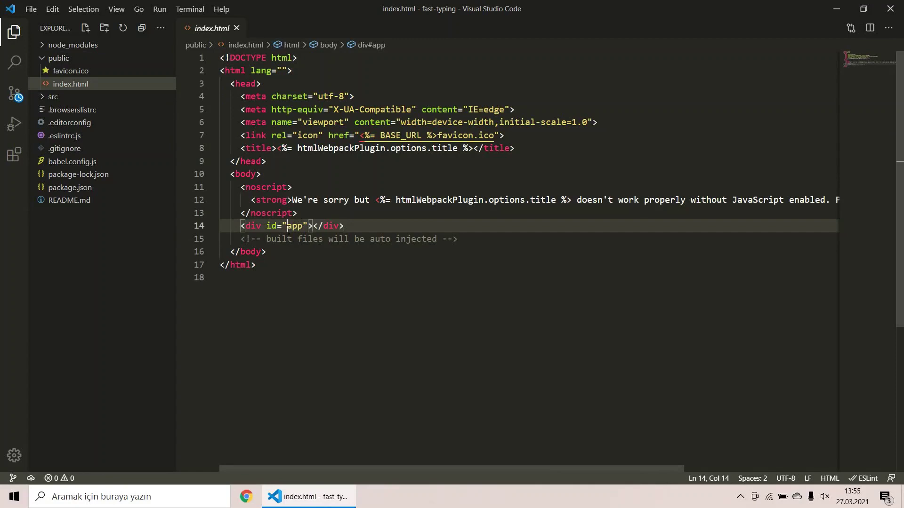
pyautogui.hotkey('shift', 'Right')
pyautogui.hotkey('shift', 'Right')
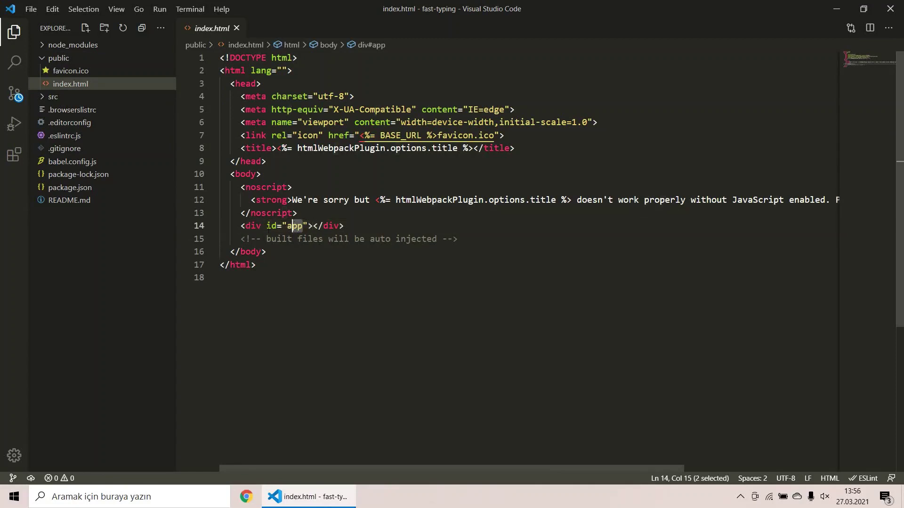
# - Highlight the id="app" attribute and the injected-files comment, then reopen main.js
pyautogui.click(129, 97)
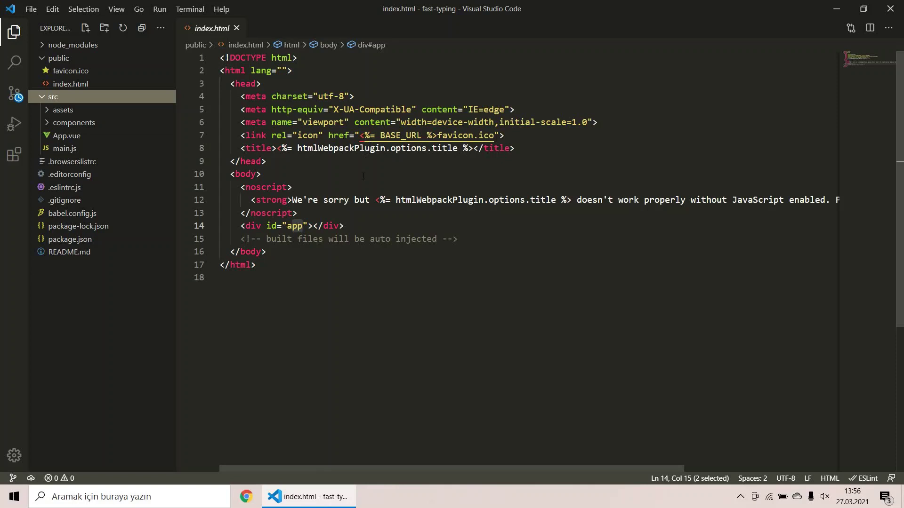
pyautogui.moveTo(266, 226); pyautogui.dragTo(303, 226)
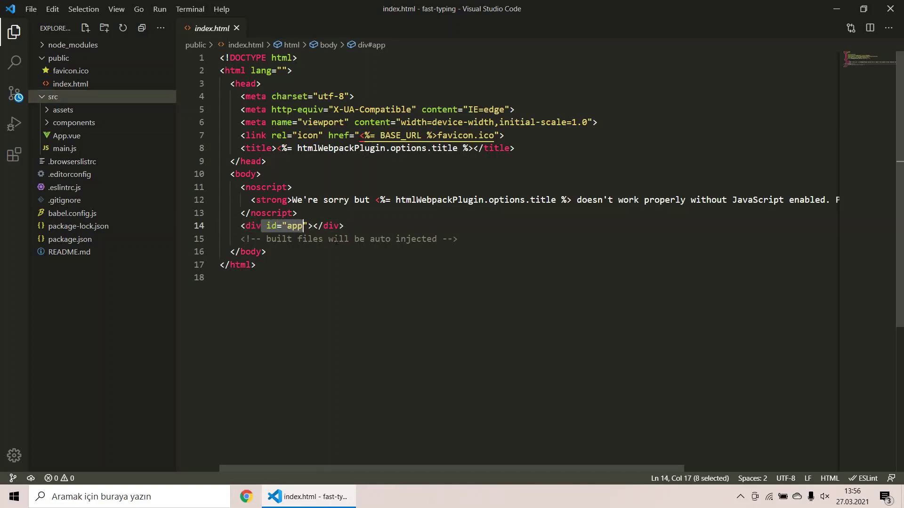
pyautogui.moveTo(267, 239); pyautogui.dragTo(438, 239)
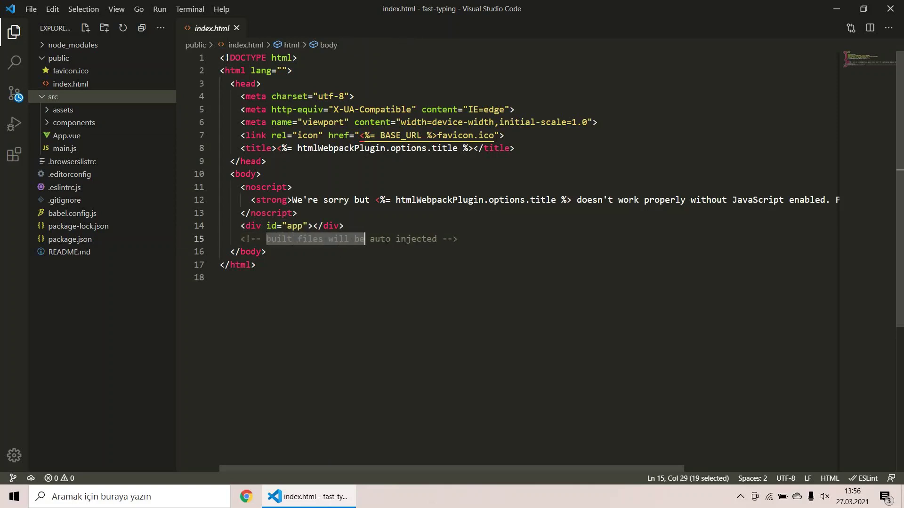
pyautogui.click(443, 239)
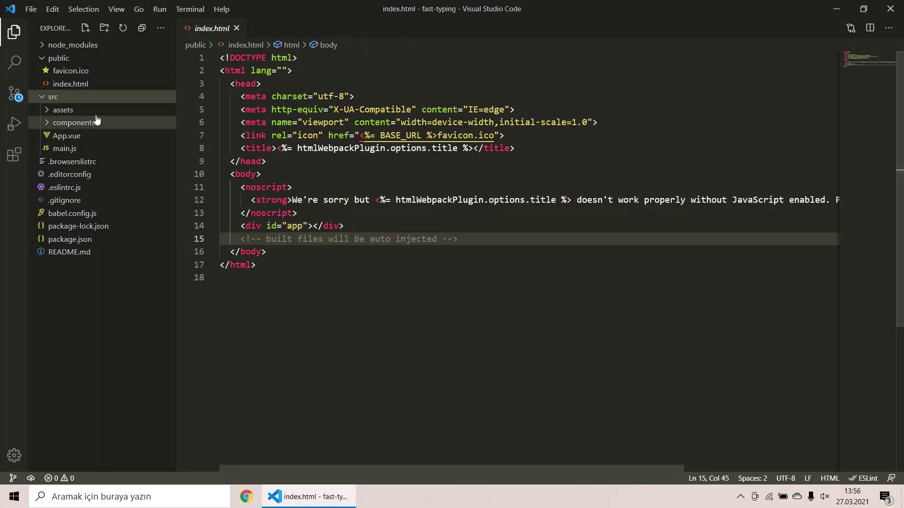
pyautogui.click(65, 148)
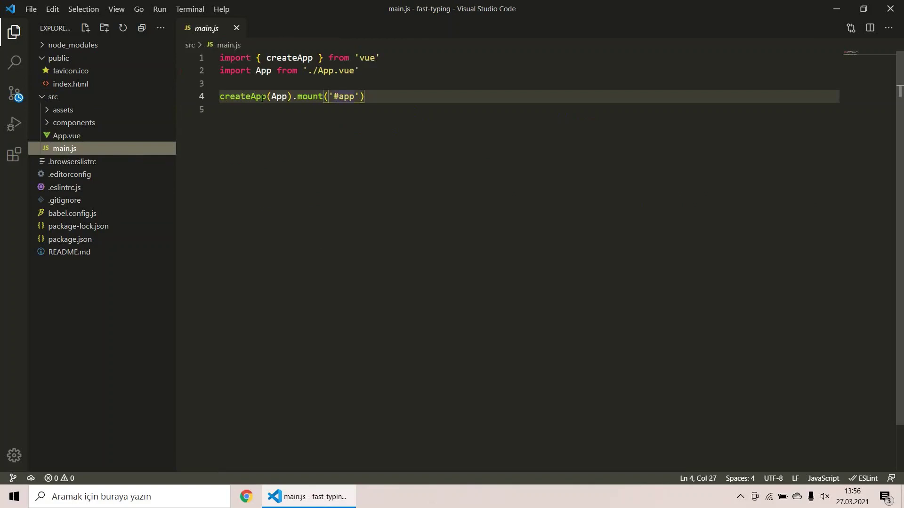
# - Highlight App and the mount('#app') call in main.js
pyautogui.doubleClick(279, 96)
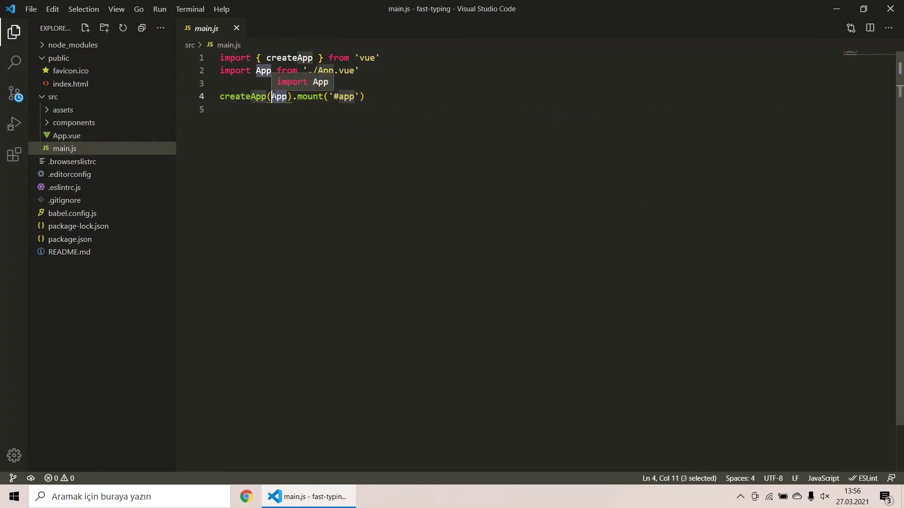
pyautogui.moveTo(296, 97); pyautogui.dragTo(357, 96)
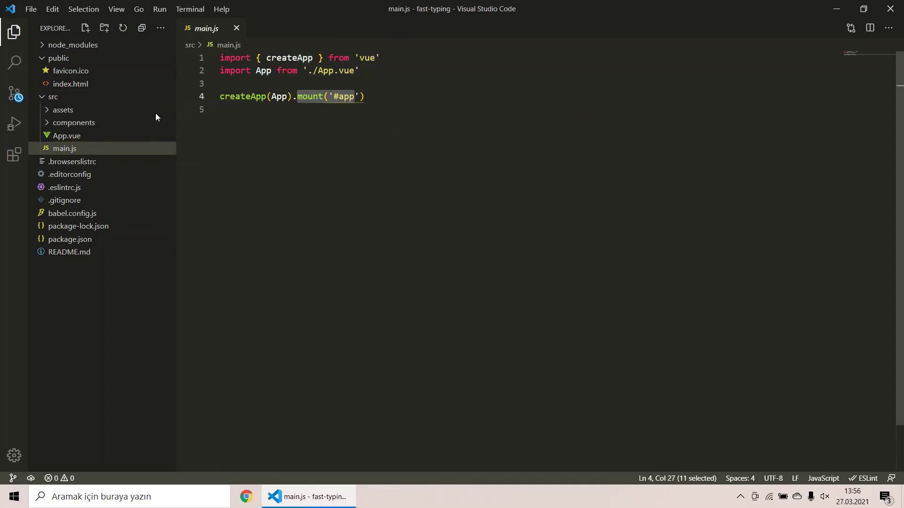
pyautogui.click(450, 221)
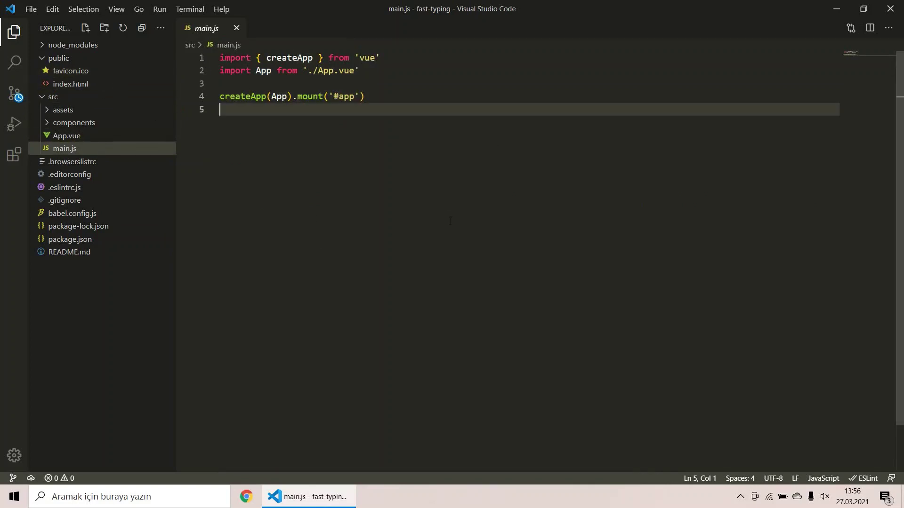
# - Open App.vue, review its HelloWorld import and template element, and expand components
pyautogui.click(67, 135)
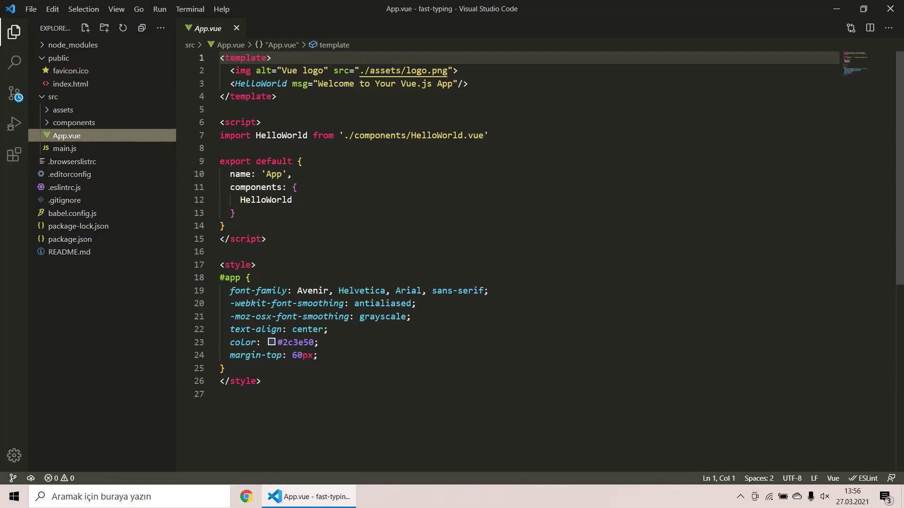
pyautogui.moveTo(235, 83); pyautogui.dragTo(278, 96)
pyautogui.click(420, 135)
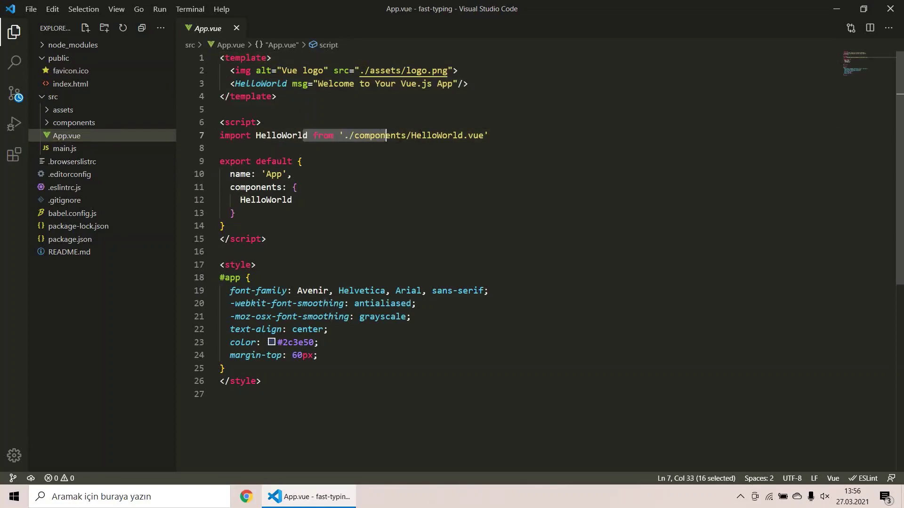
pyautogui.click(74, 123)
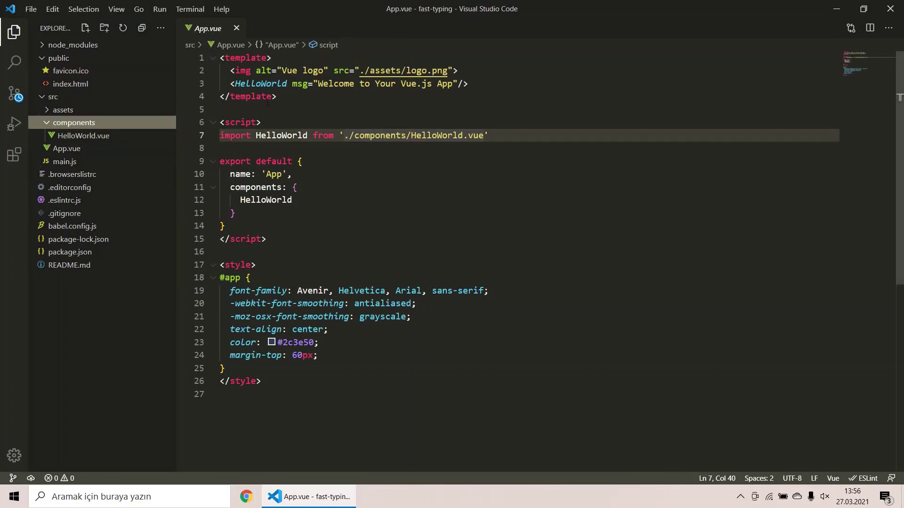
pyautogui.moveTo(229, 83); pyautogui.dragTo(468, 83)
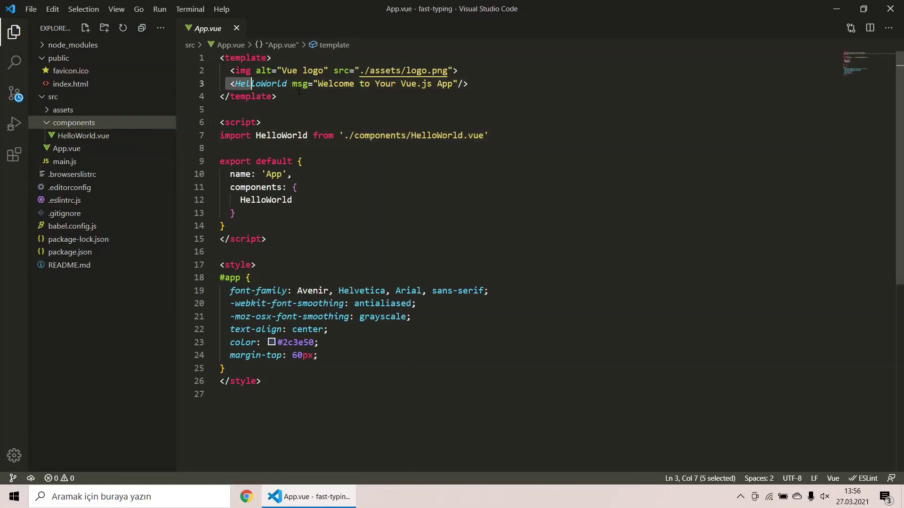
pyautogui.click(466, 84)
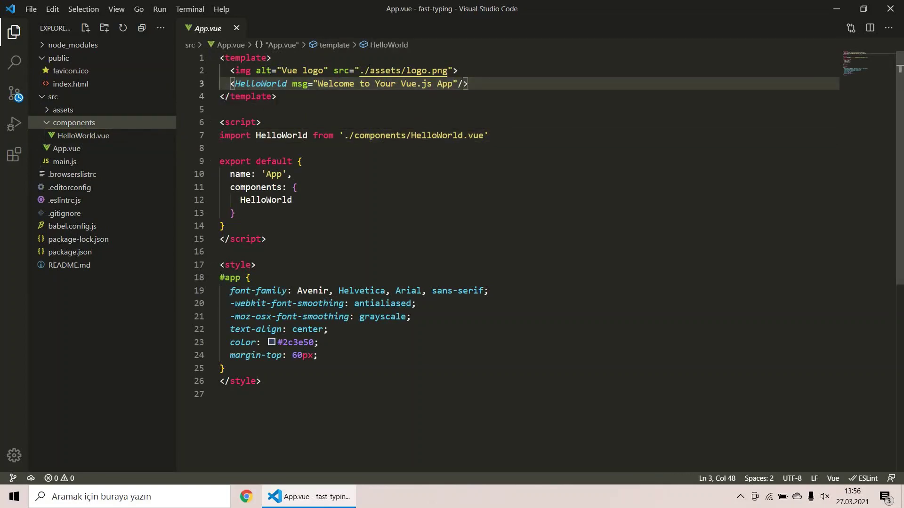
pyautogui.click(230, 71)
# - Run npm run serve in the integrated terminal to start the fast-typing dev server
pyautogui.moveTo(231, 71); pyautogui.dragTo(467, 84)
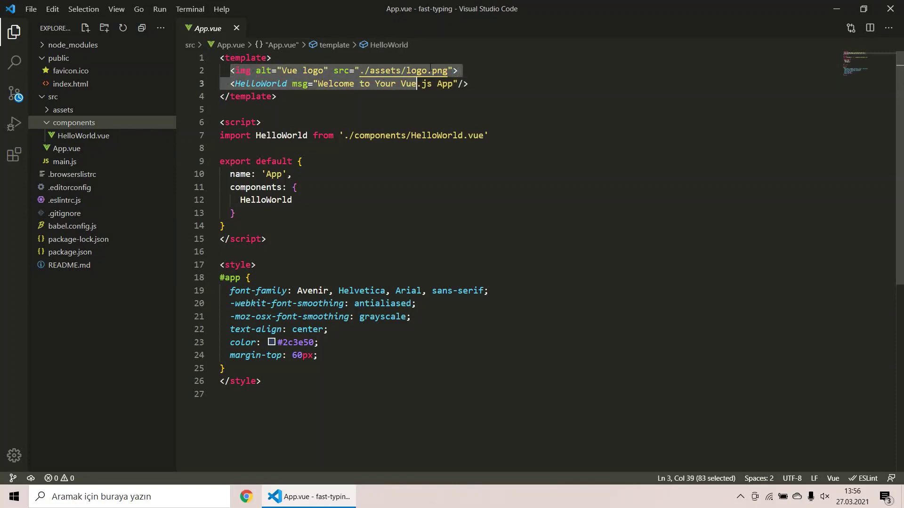
pyautogui.click(427, 70)
pyautogui.click(329, 329)
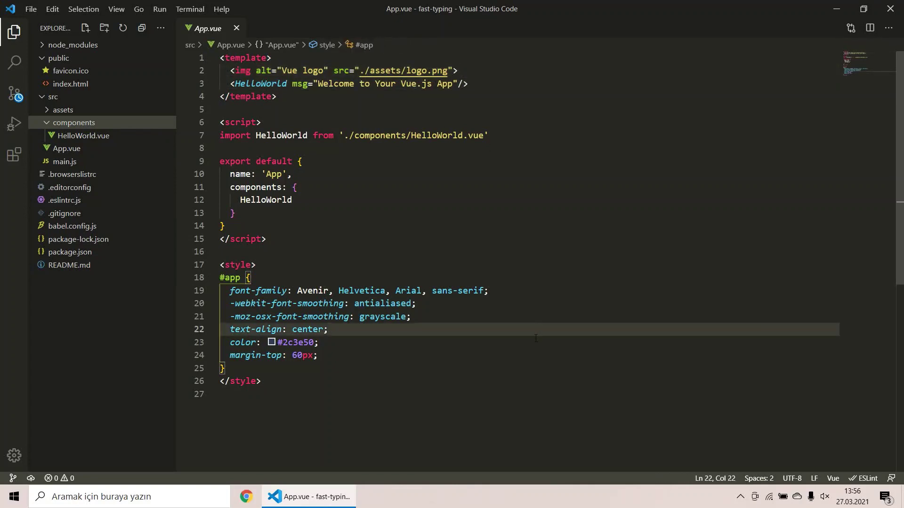
pyautogui.hotkey('ctrl', '`')
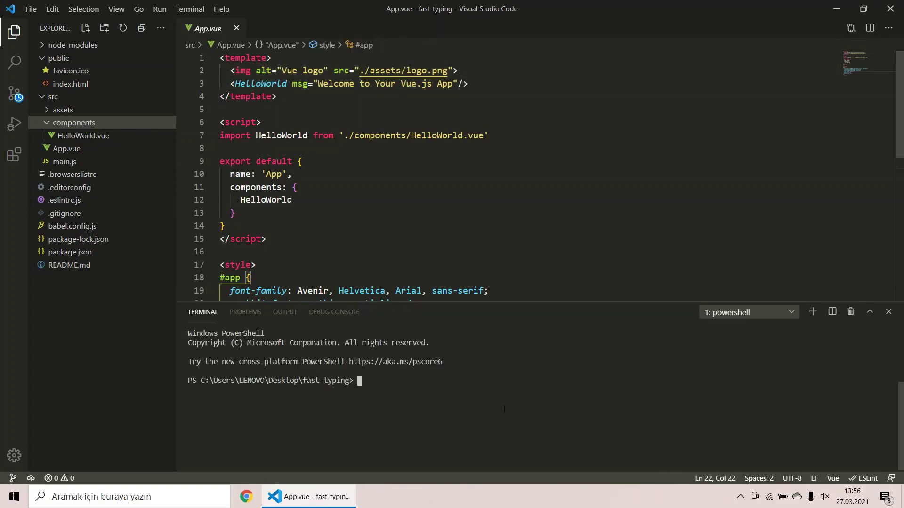
pyautogui.write('npm run serve')
pyautogui.press('Return')
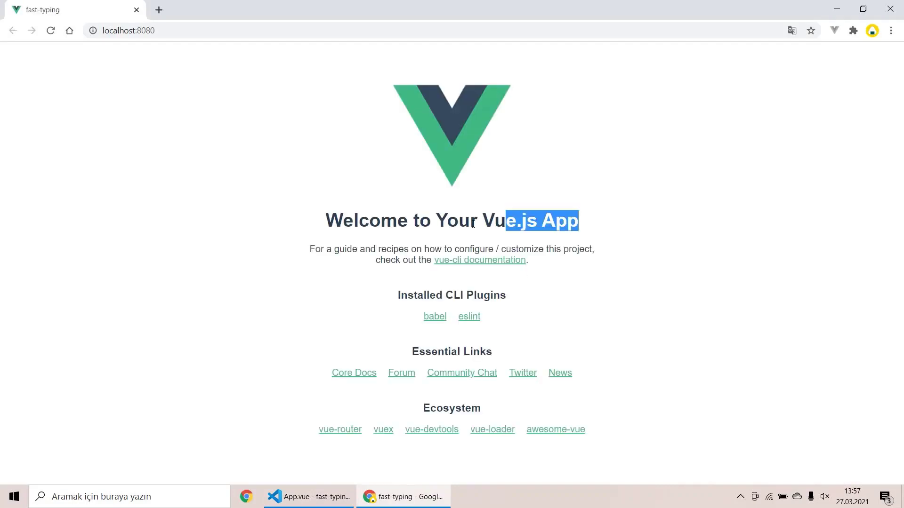
# - Check the Chrome welcome heading, then select App.vue's HelloWorld template element in VS Code
pyautogui.moveTo(624, 225); pyautogui.dragTo(268, 223)
pyautogui.click(347, 177)
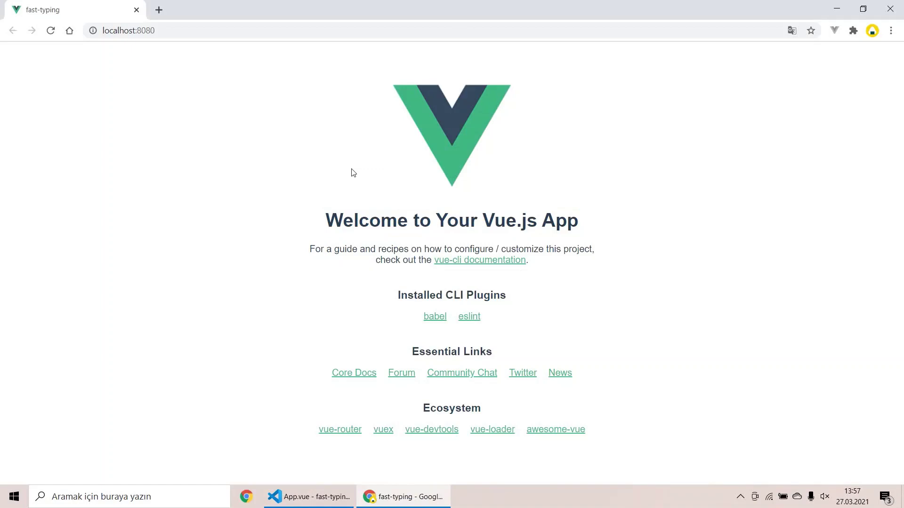
pyautogui.click(309, 497)
pyautogui.moveTo(230, 83); pyautogui.dragTo(469, 83)
# - Delete the HelloWorld element and its component registration from App.vue, saving each change
pyautogui.press('BackSpace')
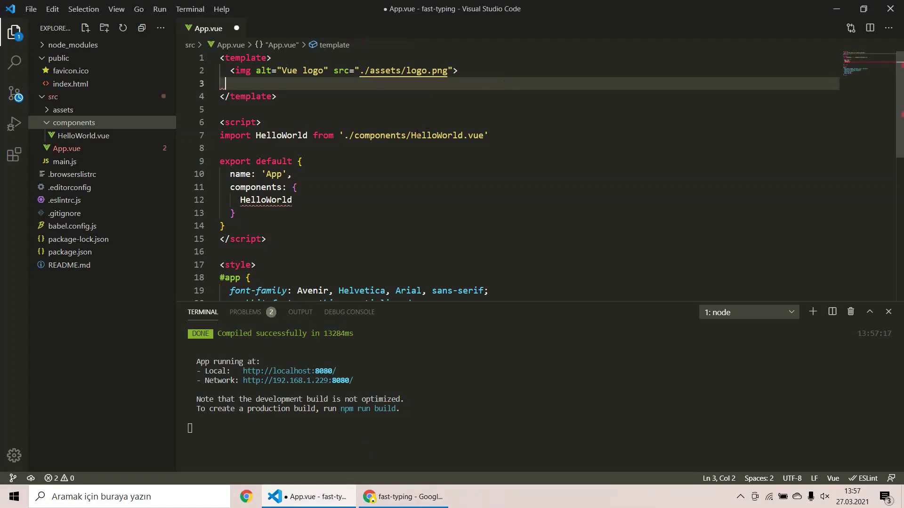
pyautogui.hotkey('ctrl', 's')
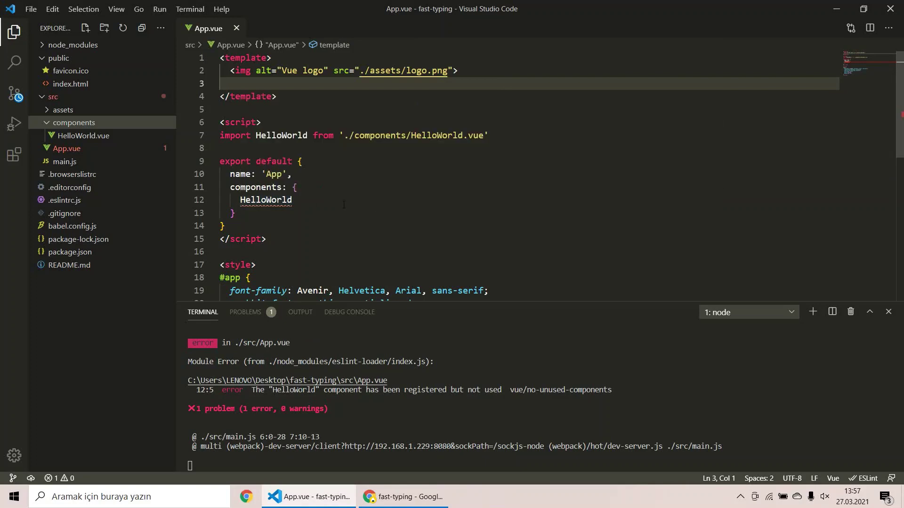
pyautogui.click(260, 187)
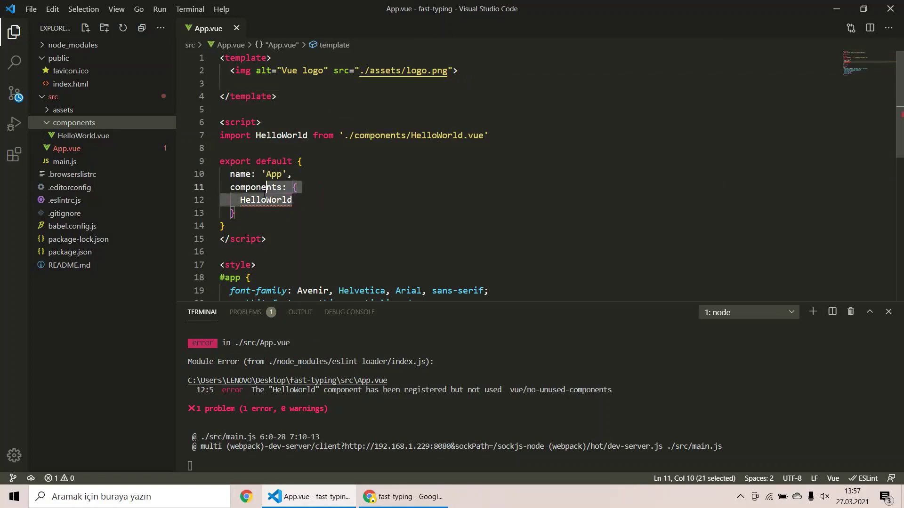
pyautogui.moveTo(256, 135); pyautogui.dragTo(358, 136)
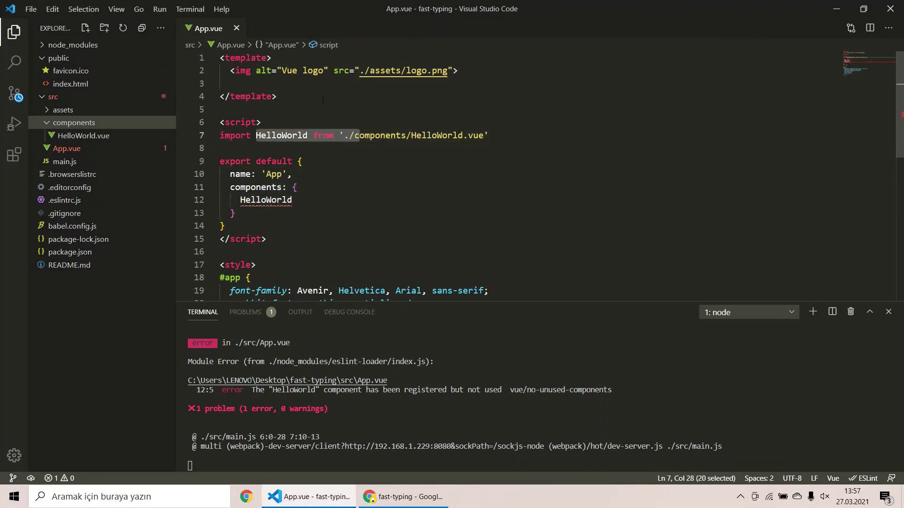
pyautogui.click(282, 84)
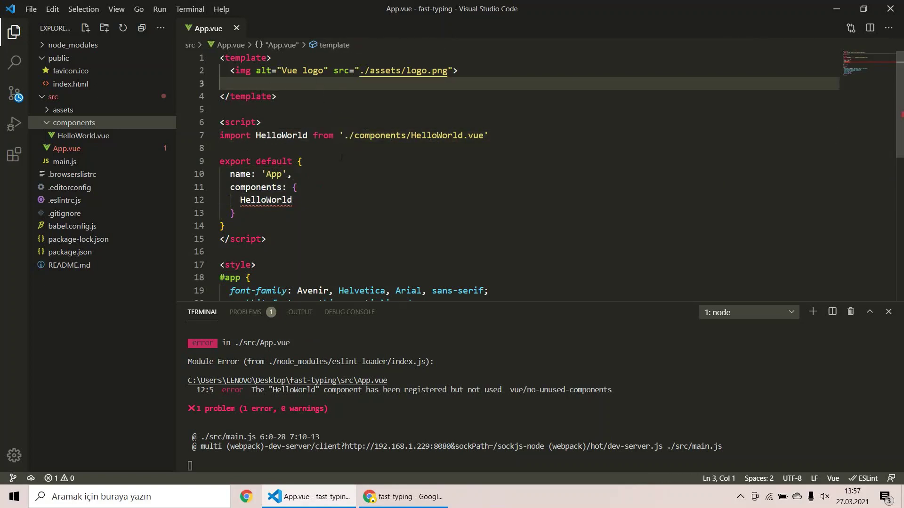
pyautogui.moveTo(303, 200); pyautogui.dragTo(220, 212)
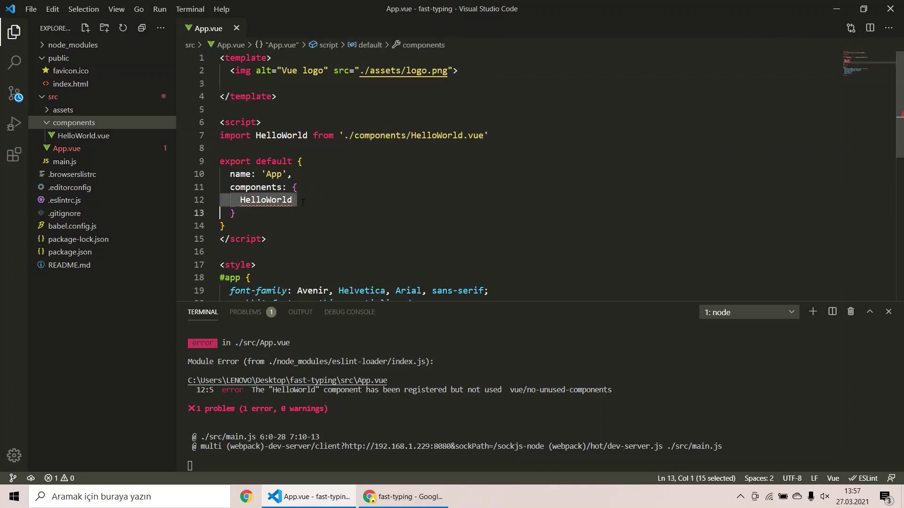
pyautogui.press('BackSpace')
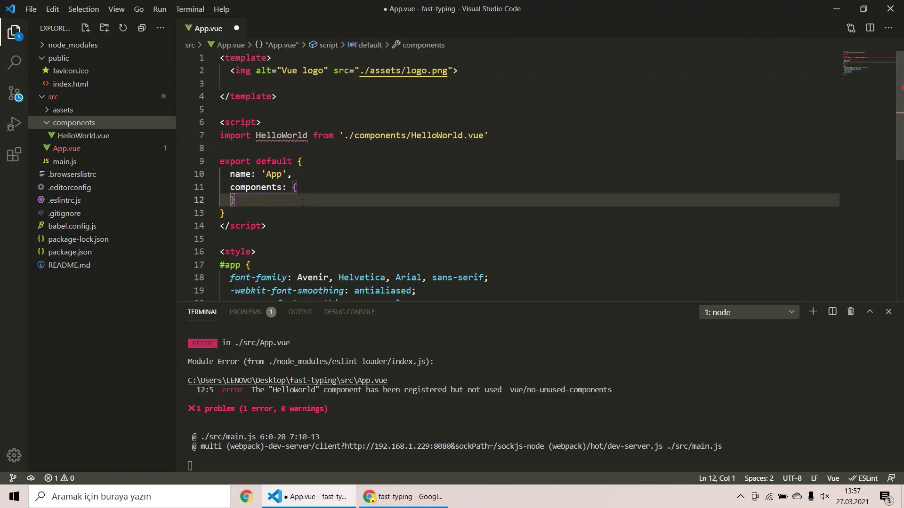
pyautogui.hotkey('ctrl', 's')
pyautogui.hotkey('alt', 'Tab')
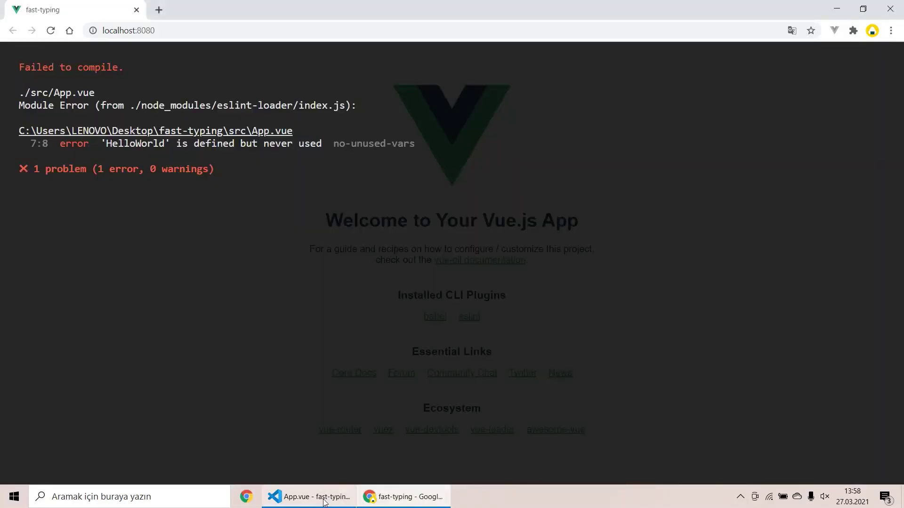
# - Delete the unused HelloWorld import line, save, and check the page in Chrome
pyautogui.click(308, 496)
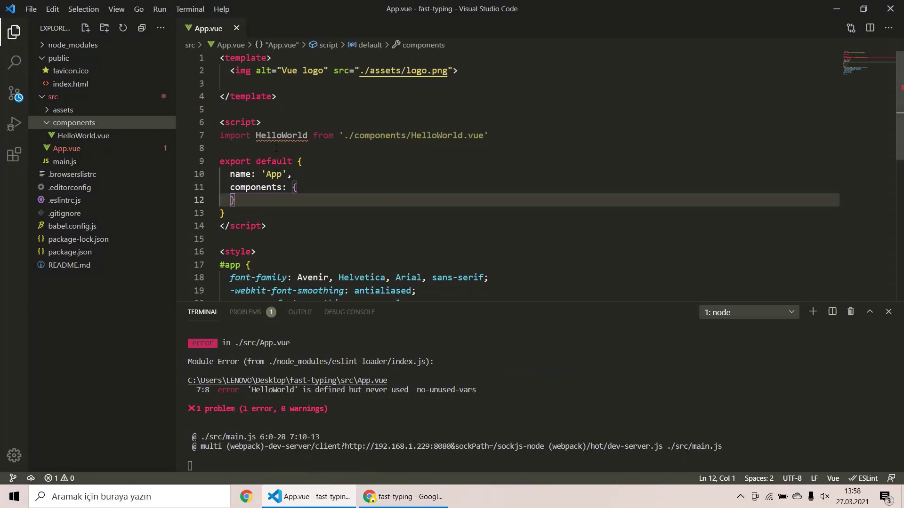
pyautogui.moveTo(281, 135)
pyautogui.tripleClick(328, 136)
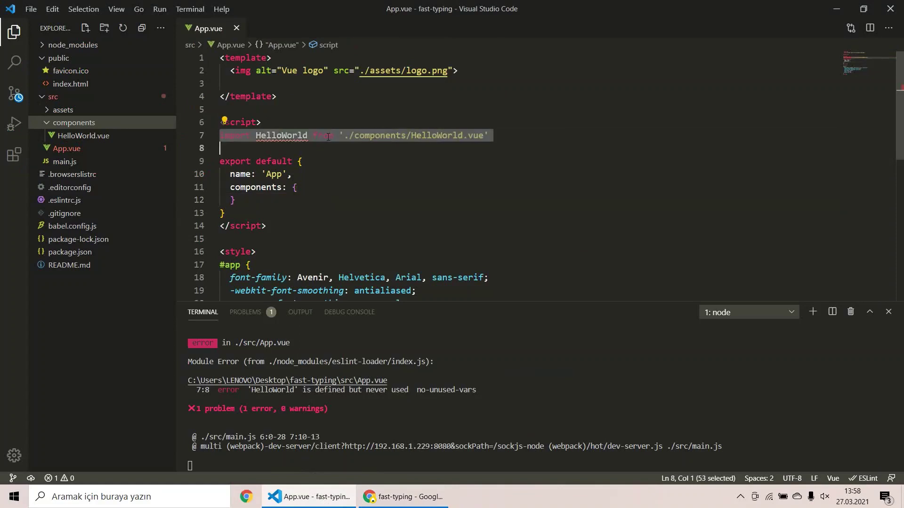
pyautogui.press('BackSpace')
pyautogui.hotkey('ctrl', 's')
pyautogui.click(410, 496)
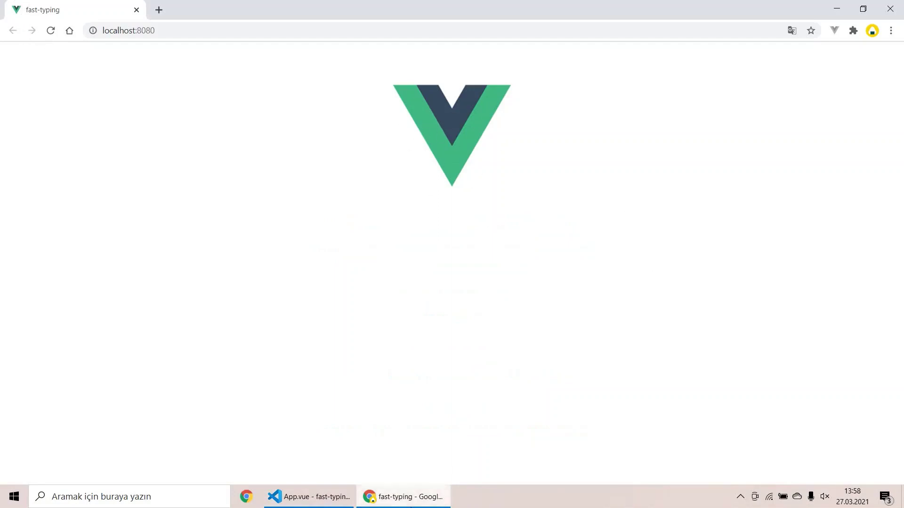
pyautogui.click(409, 497)
# - Undo the deletions to restore HelloWorld in App.vue and save
pyautogui.click(308, 497)
pyautogui.hotkey('ctrl', 'z')
pyautogui.hotkey('ctrl', 'z')
pyautogui.hotkey('ctrl', 'z')
pyautogui.hotkey('ctrl', 'z')
pyautogui.hotkey('ctrl', 's')
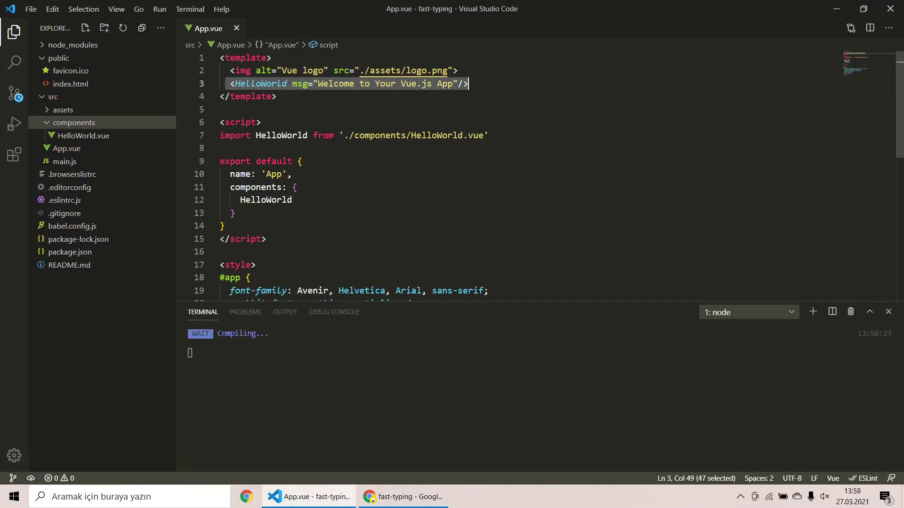
# - Change the HelloWorld msg to 'FAST TYPING' and save App.vue
pyautogui.click(299, 85)
pyautogui.doubleClick(298, 85)
pyautogui.click(456, 96)
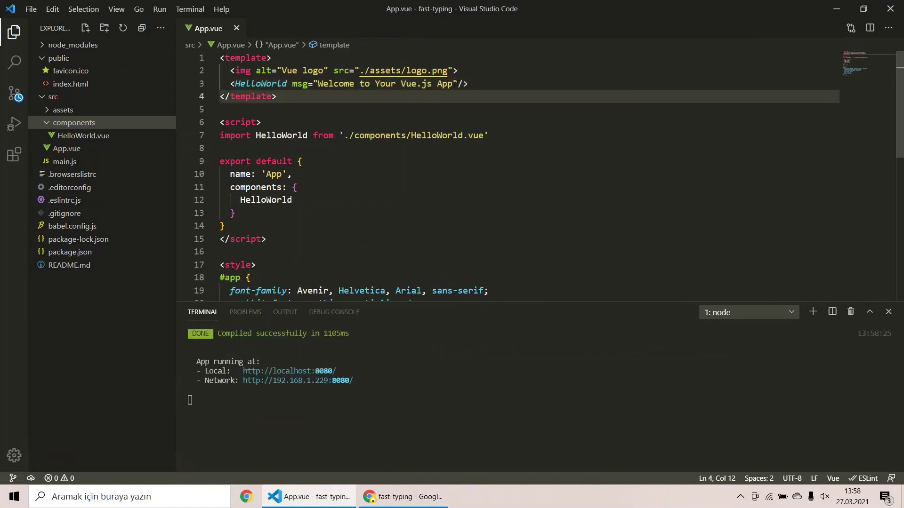
pyautogui.moveTo(452, 84); pyautogui.dragTo(318, 84)
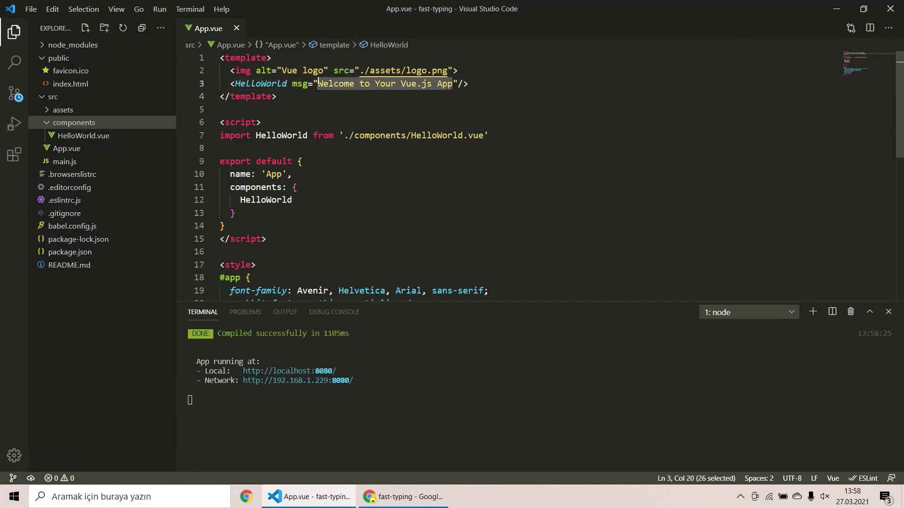
pyautogui.write('FAST TYPING')
pyautogui.hotkey('ctrl', 's')
# - Verify the FAST TYPING heading in Chrome, re-saving App.vue in between
pyautogui.click(311, 496)
pyautogui.click(403, 496)
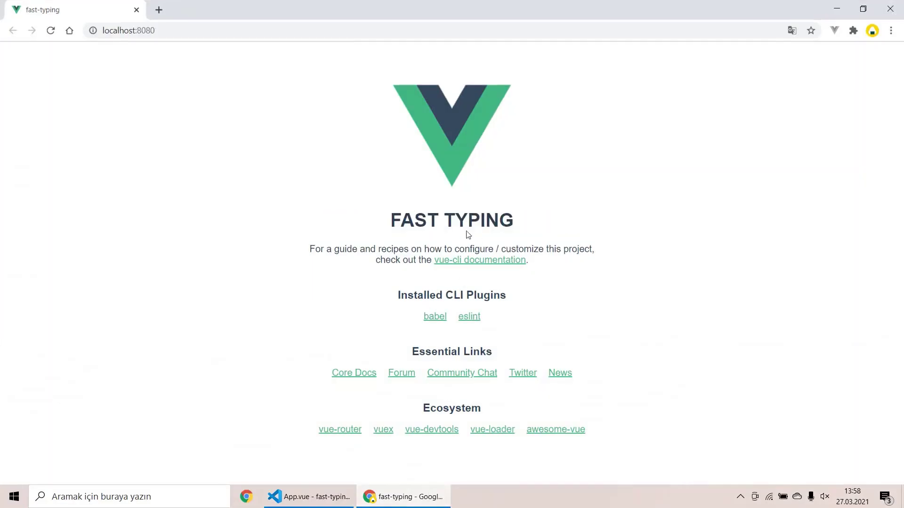
pyautogui.moveTo(498, 220); pyautogui.dragTo(422, 216)
pyautogui.click(310, 496)
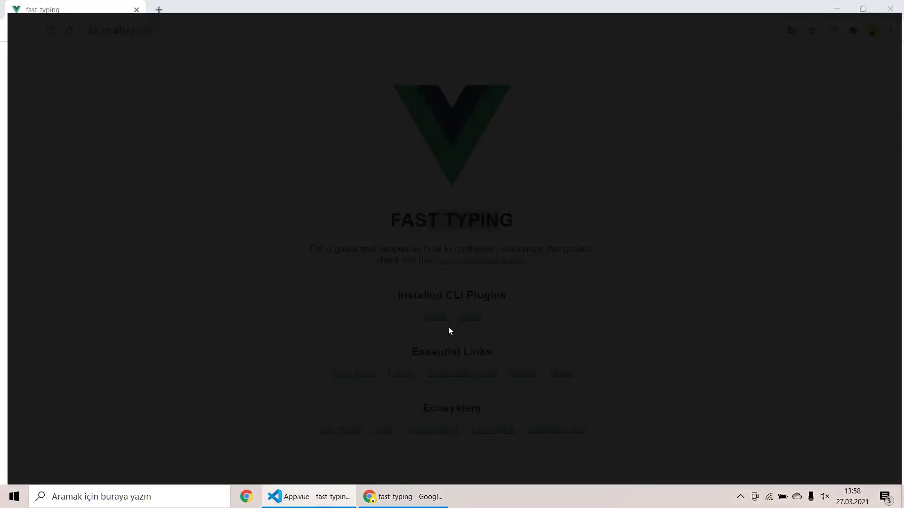
pyautogui.click(276, 96)
pyautogui.hotkey('ctrl', 's')
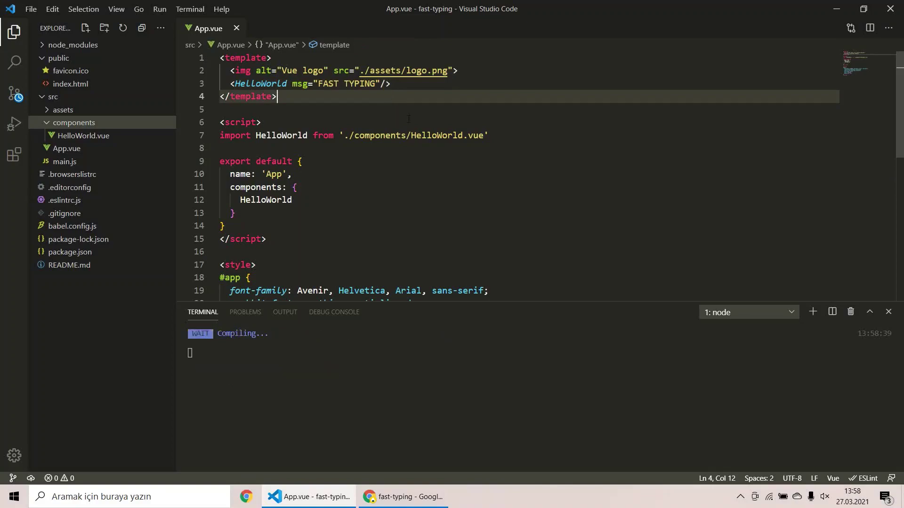
pyautogui.click(403, 497)
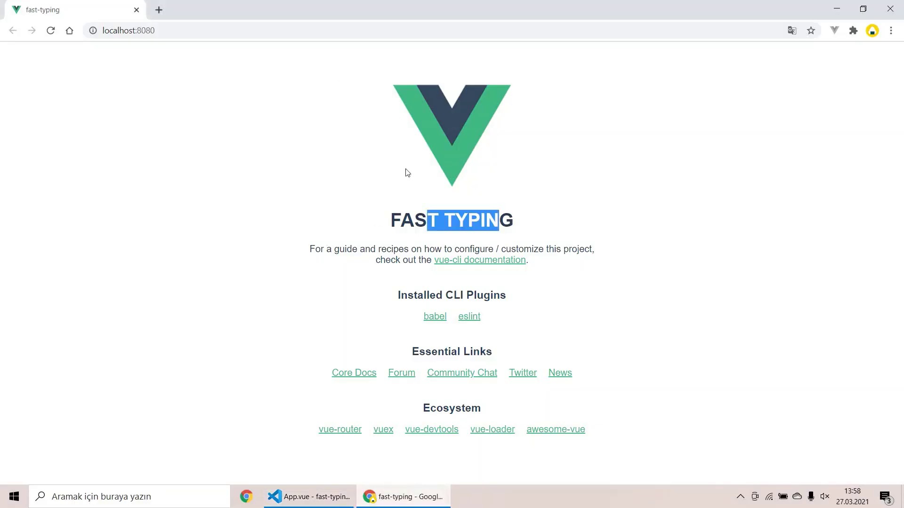
pyautogui.click(327, 498)
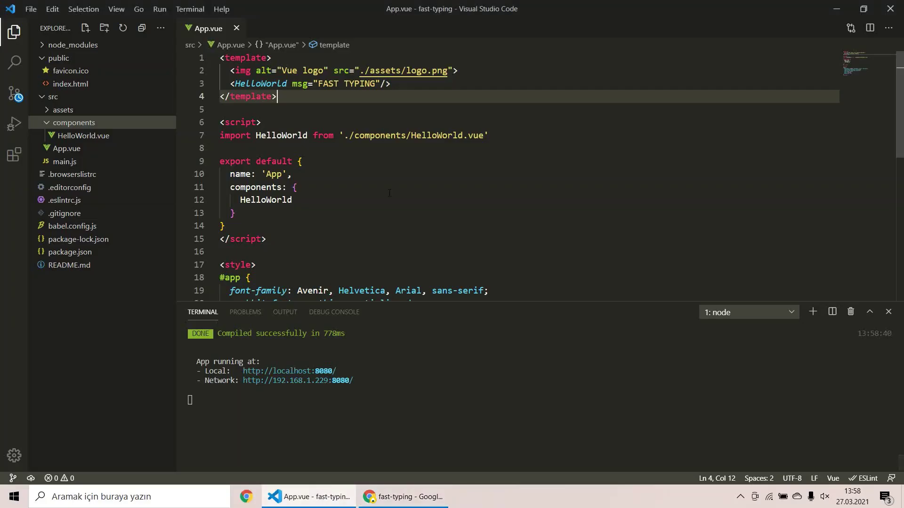
pyautogui.scroll(-2, 394, 218)
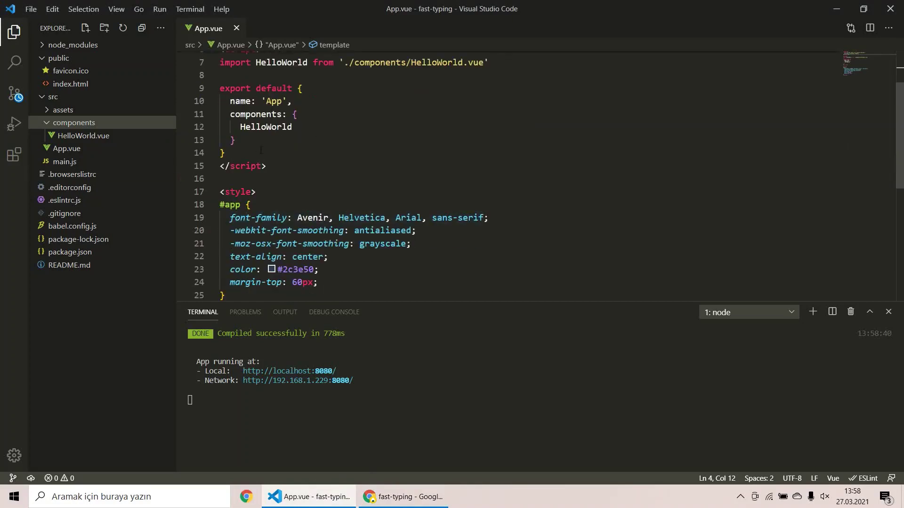
# - Open HelloWorld.vue, delete the paragraph and link-list boilerplate, and save
pyautogui.click(83, 136)
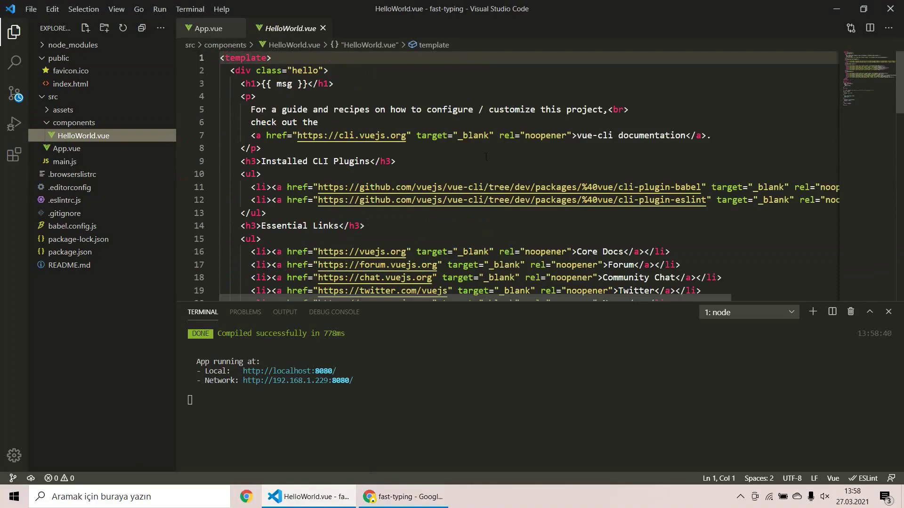
pyautogui.scroll(-5, 393, 176)
pyautogui.scroll(-5, 394, 177)
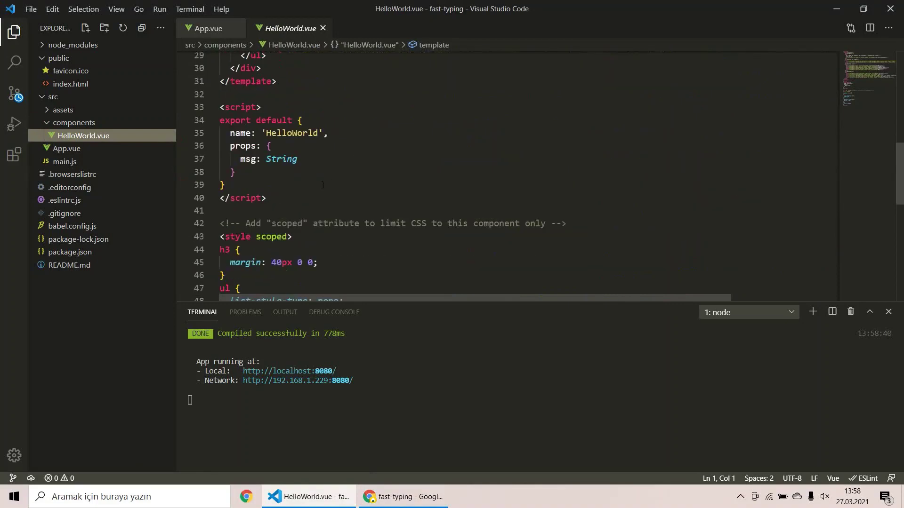
pyautogui.doubleClick(282, 160)
pyautogui.scroll(2, 403, 170)
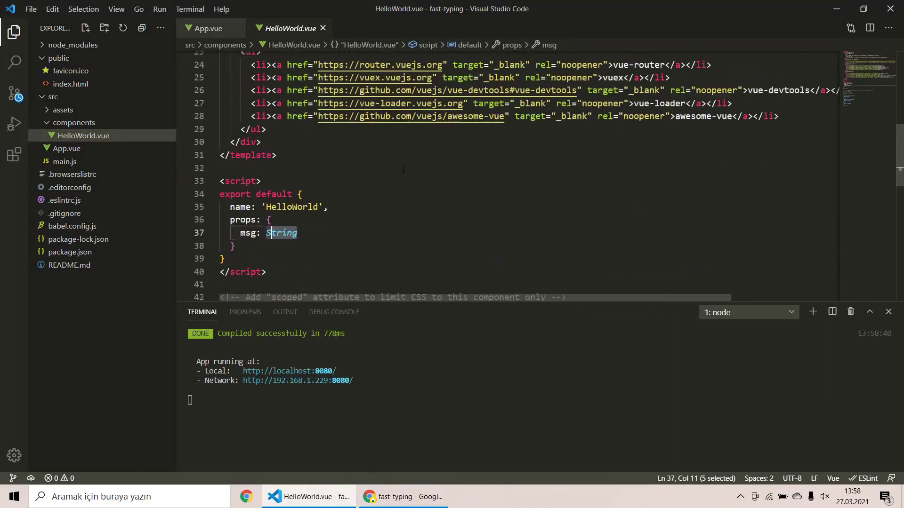
pyautogui.scroll(4, 402, 169)
pyautogui.scroll(3, 402, 169)
pyautogui.scroll(3, 402, 169)
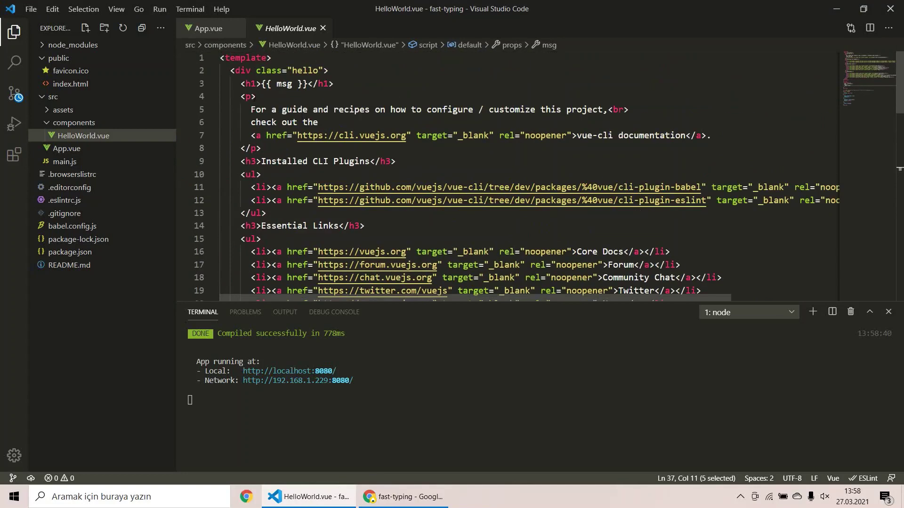
pyautogui.scroll(-3, 403, 169)
pyautogui.scroll(-2, 402, 170)
pyautogui.moveTo(251, 160)
pyautogui.mouseDown()
pyautogui.moveTo(283, 265)
pyautogui.moveTo(235, 96)
pyautogui.mouseUp()
pyautogui.scroll(5, 283, 265)
pyautogui.press('BackSpace')
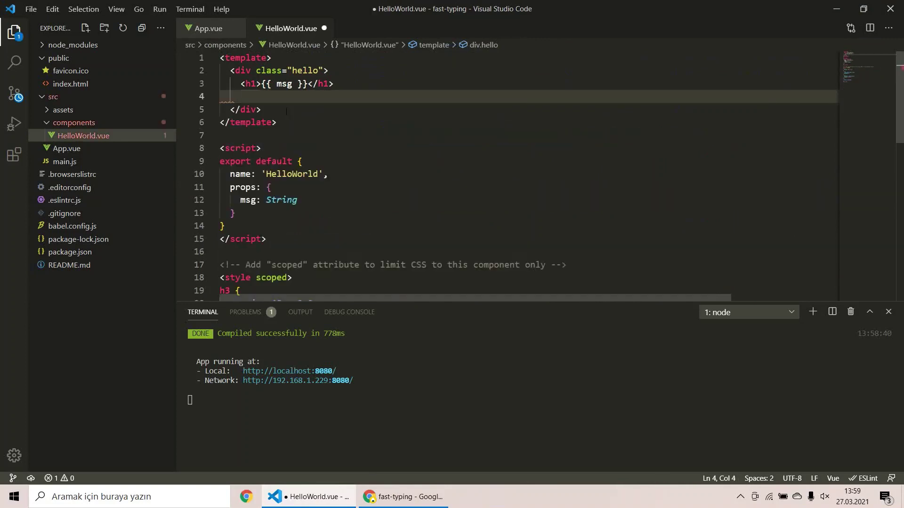
pyautogui.press('Down')
pyautogui.hotkey('ctrl', 's')
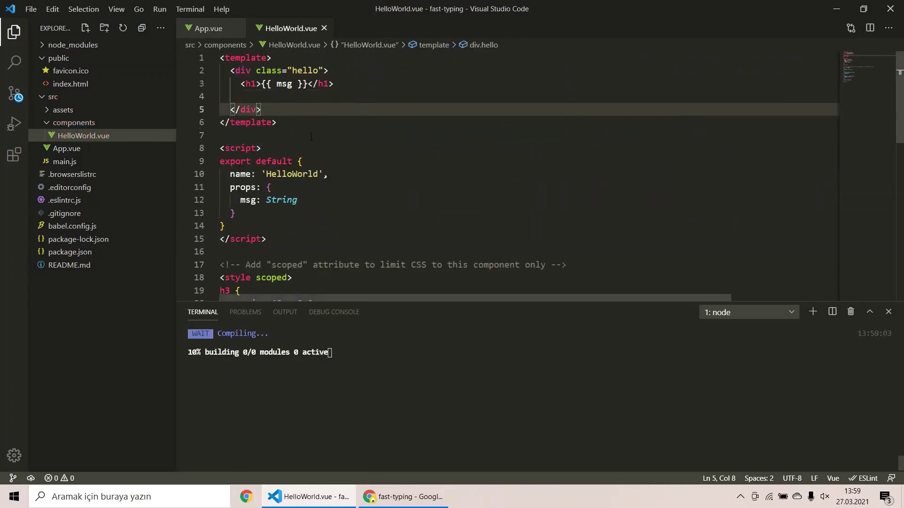
# - Confirm Chrome shows only the logo and FAST TYPING, then return to VS Code
pyautogui.click(409, 497)
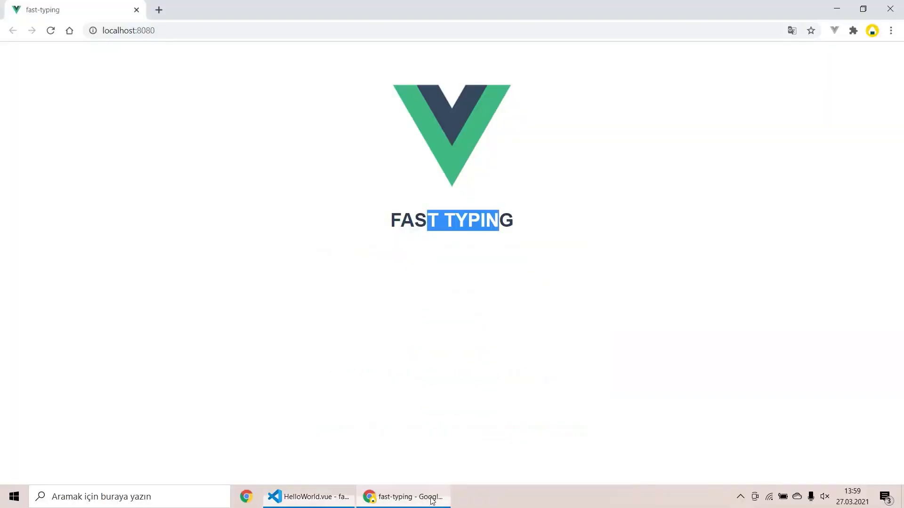
pyautogui.click(382, 448)
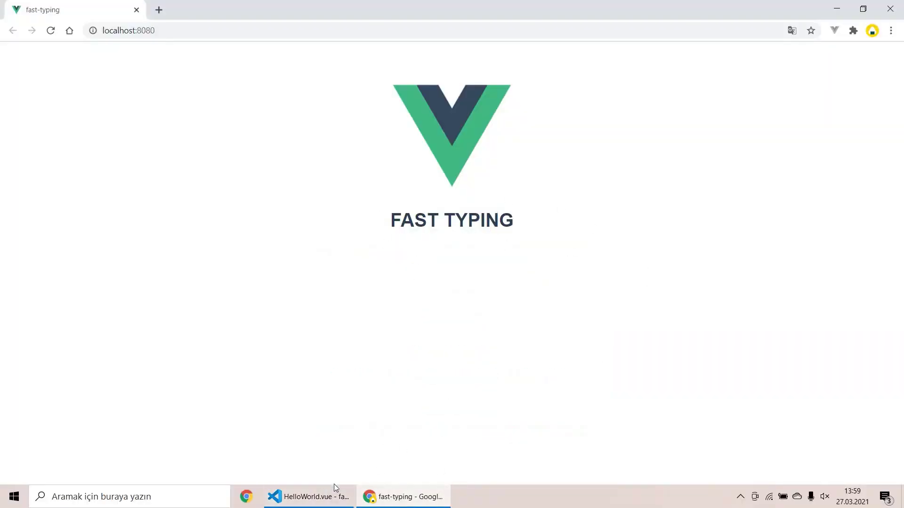
pyautogui.click(311, 497)
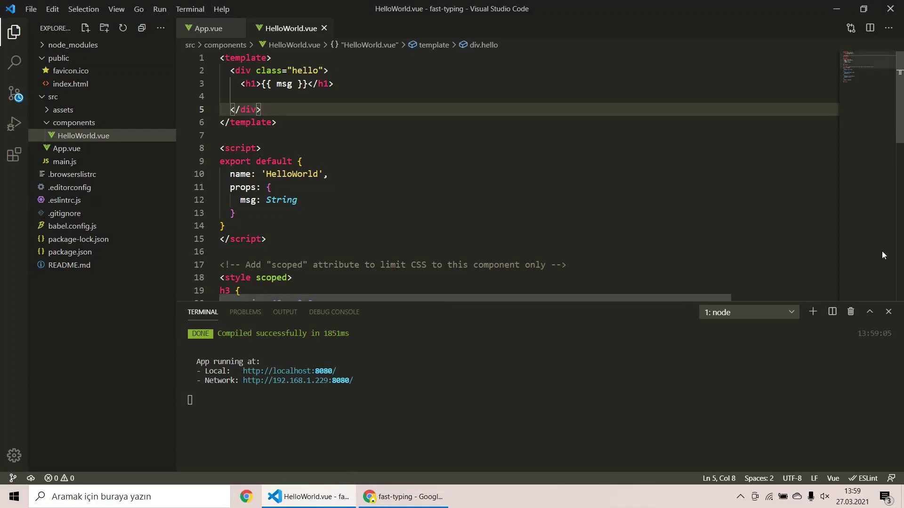
# - Close the terminal, delete blank template line 4, save, and view the page in Chrome
pyautogui.click(888, 312)
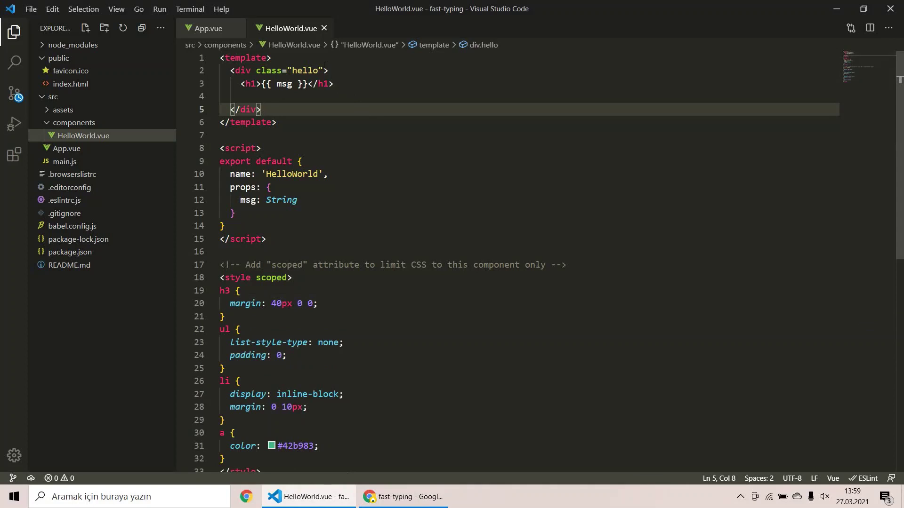
pyautogui.click(270, 96)
pyautogui.press('BackSpace')
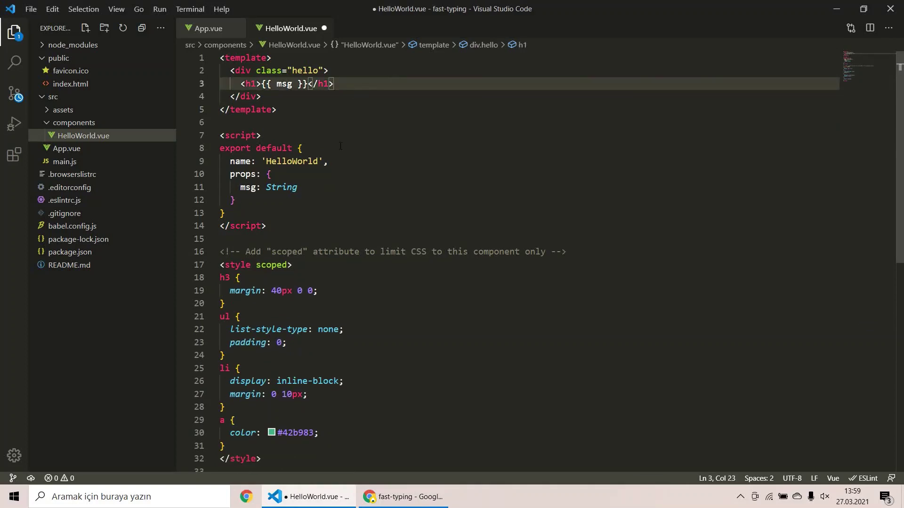
pyautogui.hotkey('ctrl', 's')
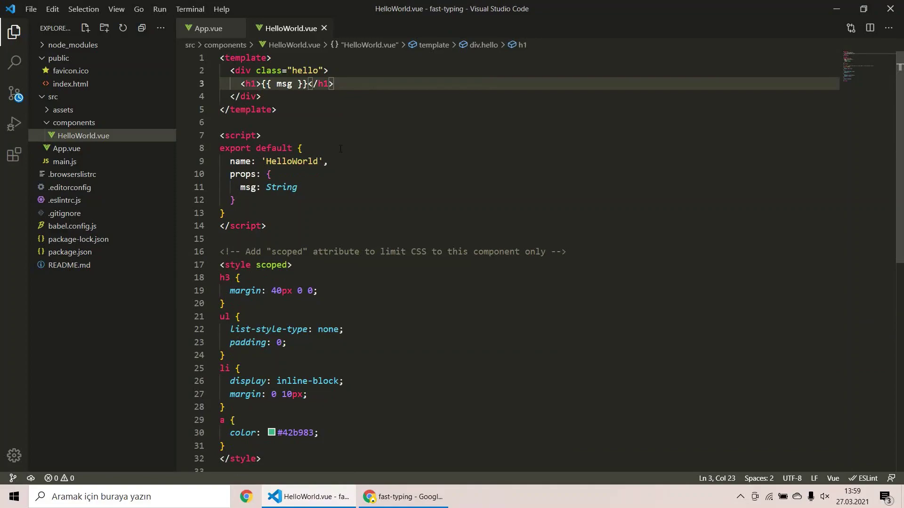
pyautogui.click(395, 497)
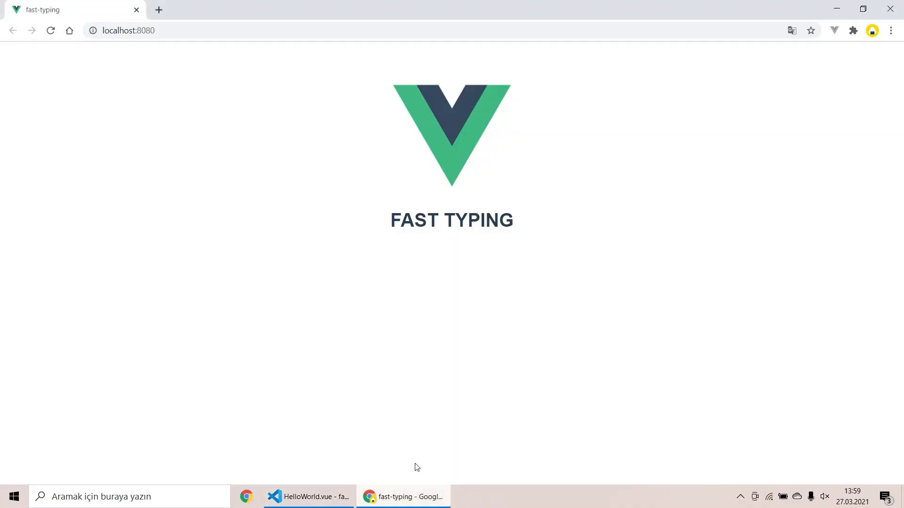